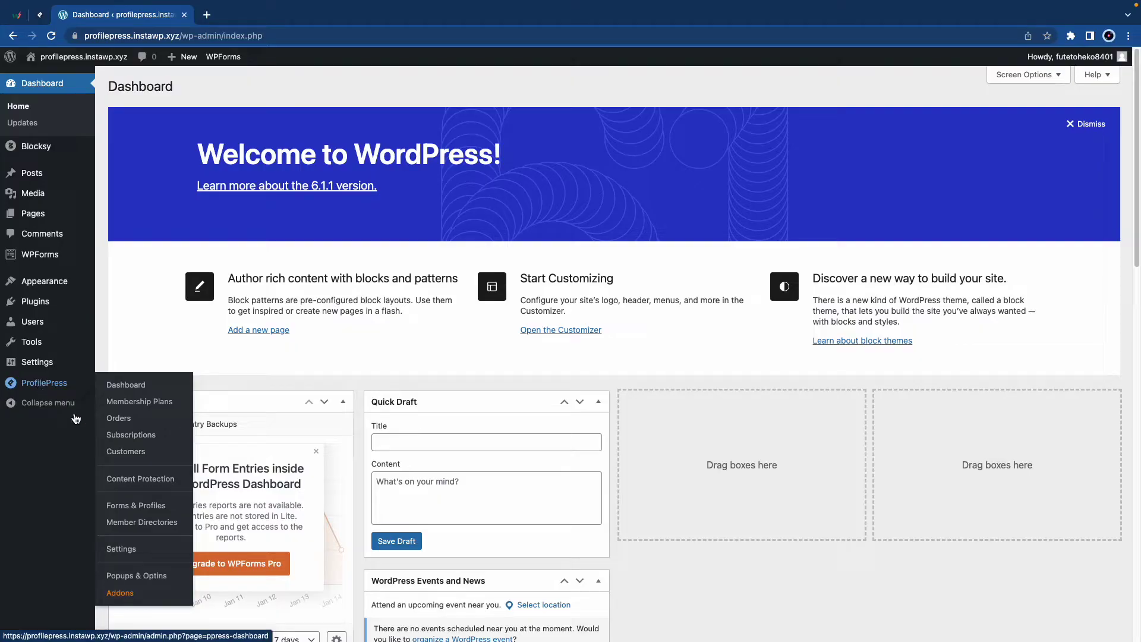
# - Open Forms & Profiles and filter the list to registration forms
pyautogui.click(138, 507)
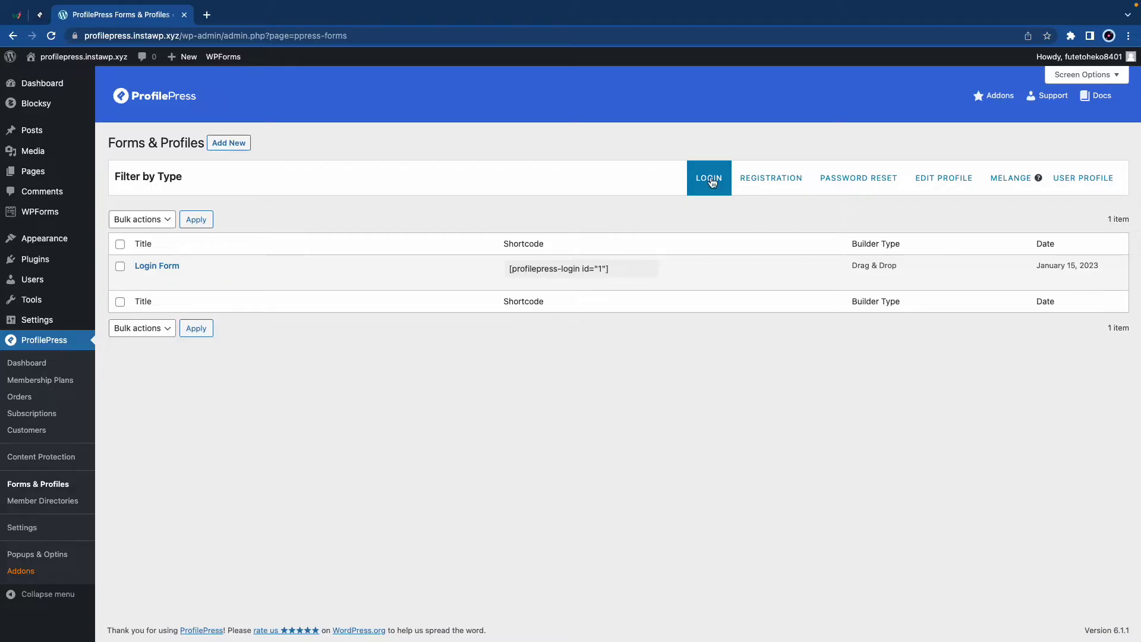
pyautogui.click(760, 188)
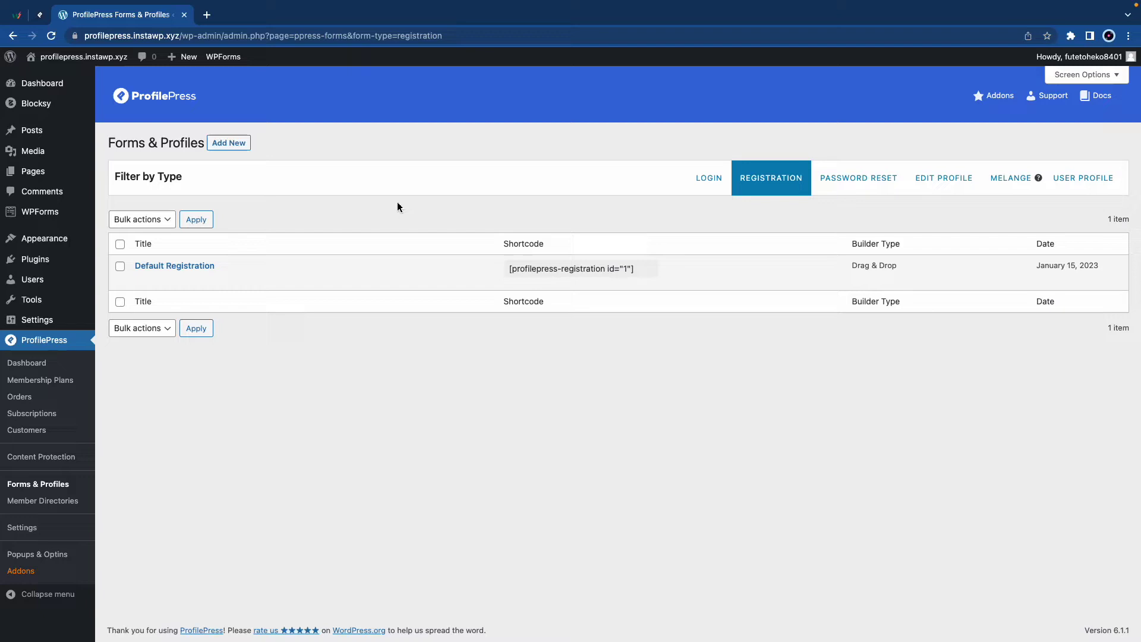
# - Build a new Drag & Drop registration form named 'Test1'
pyautogui.click(235, 148)
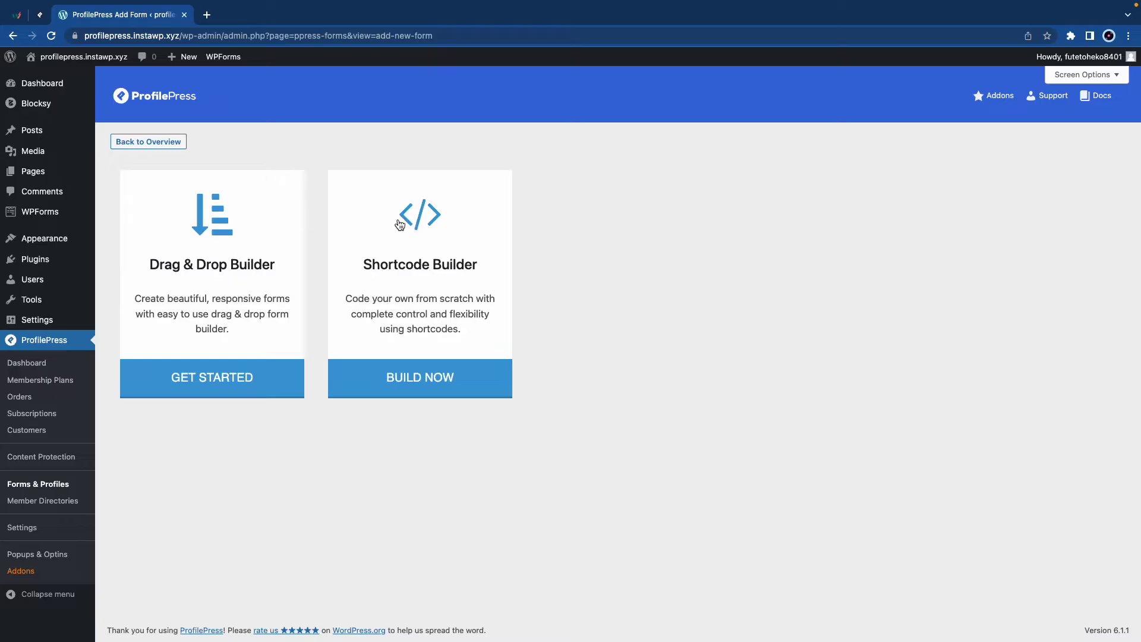
pyautogui.click(241, 230)
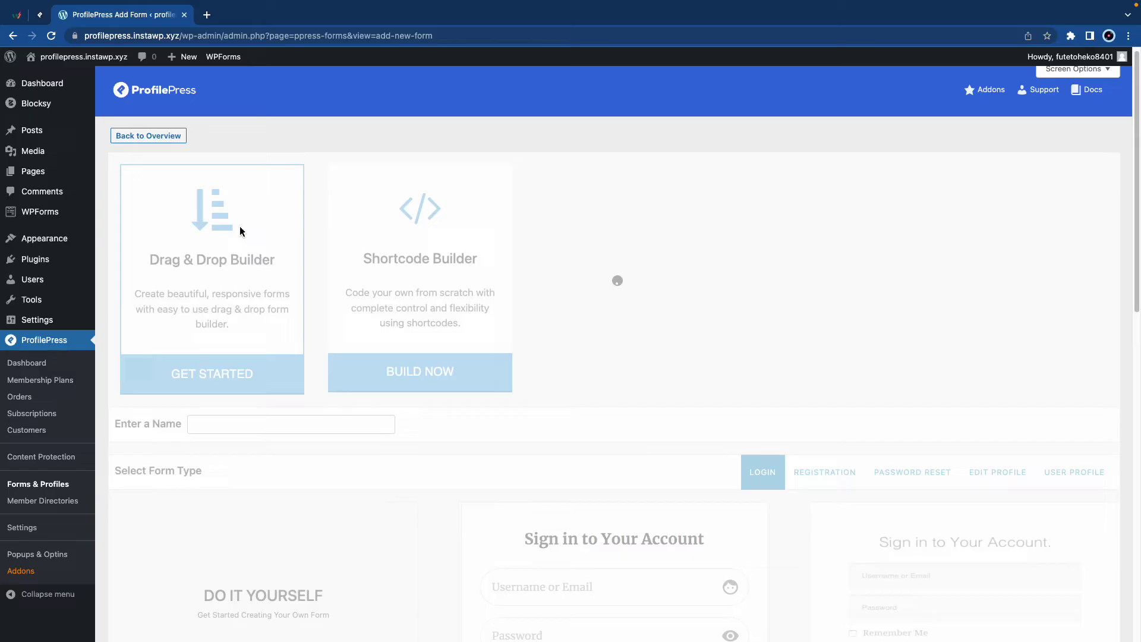
pyautogui.scroll(-4, 242, 232)
pyautogui.scroll(1, 242, 226)
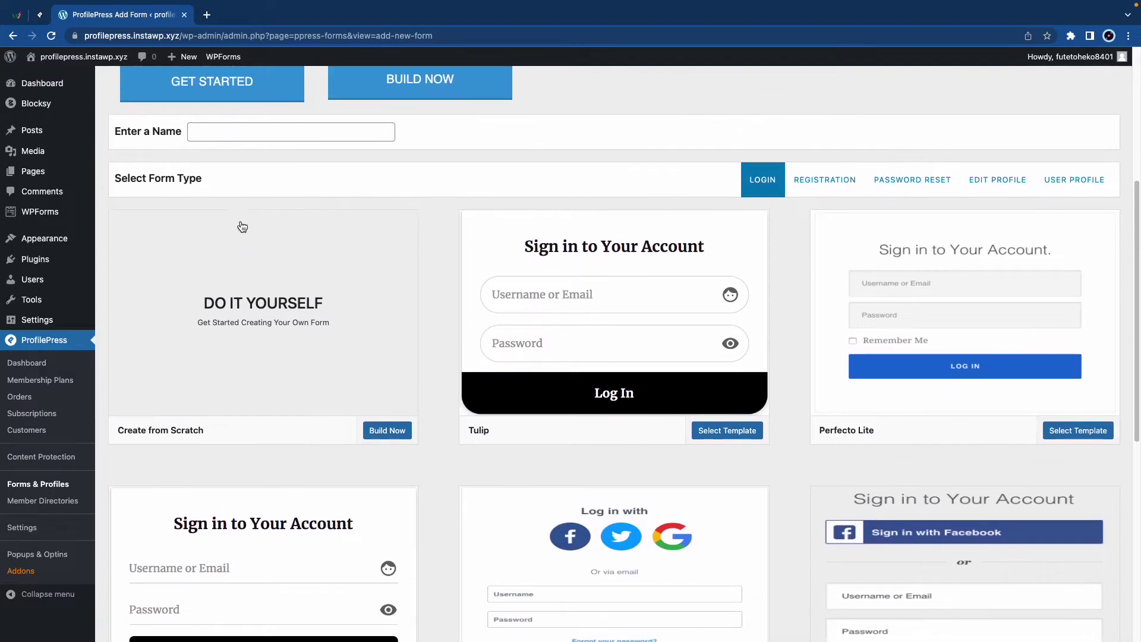
pyautogui.click(274, 138)
pyautogui.write('Test1')
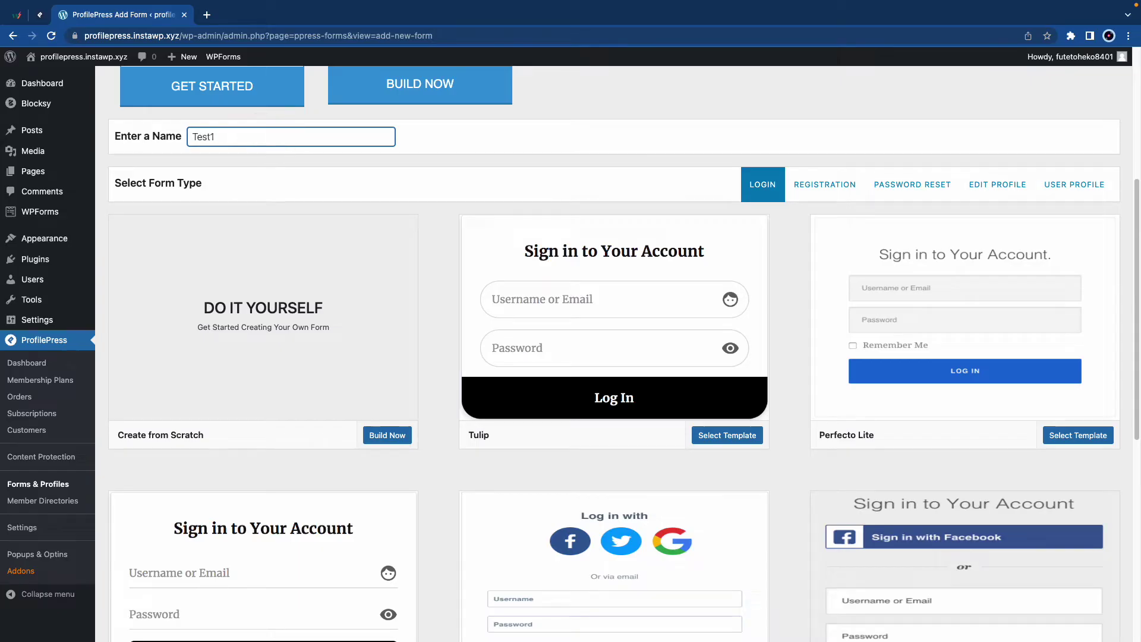
pyautogui.click(809, 184)
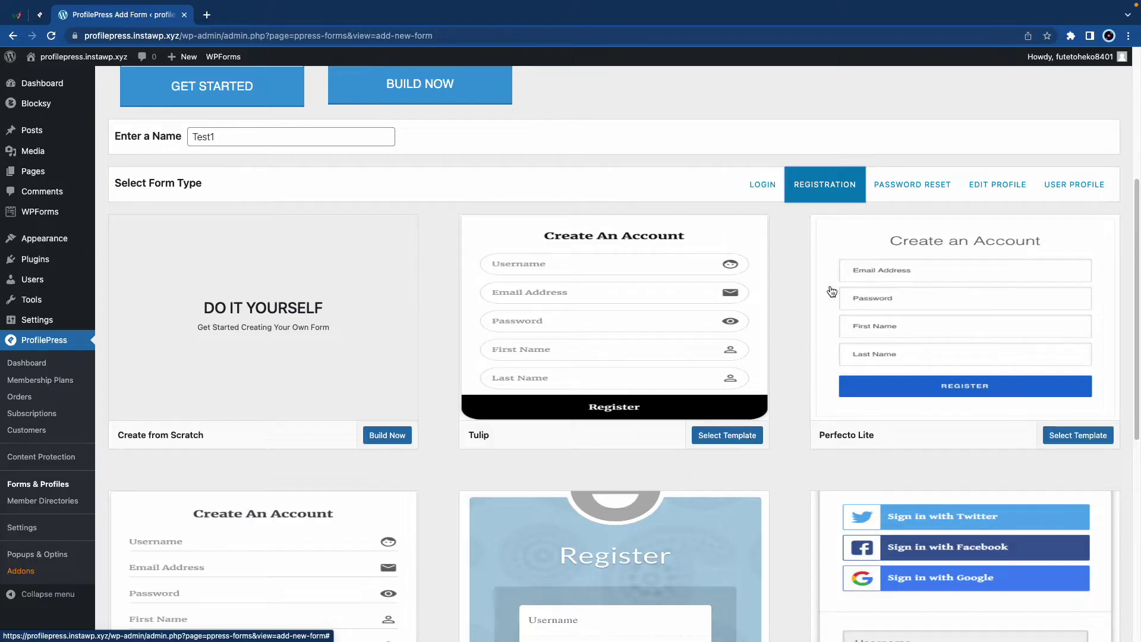
pyautogui.click(304, 306)
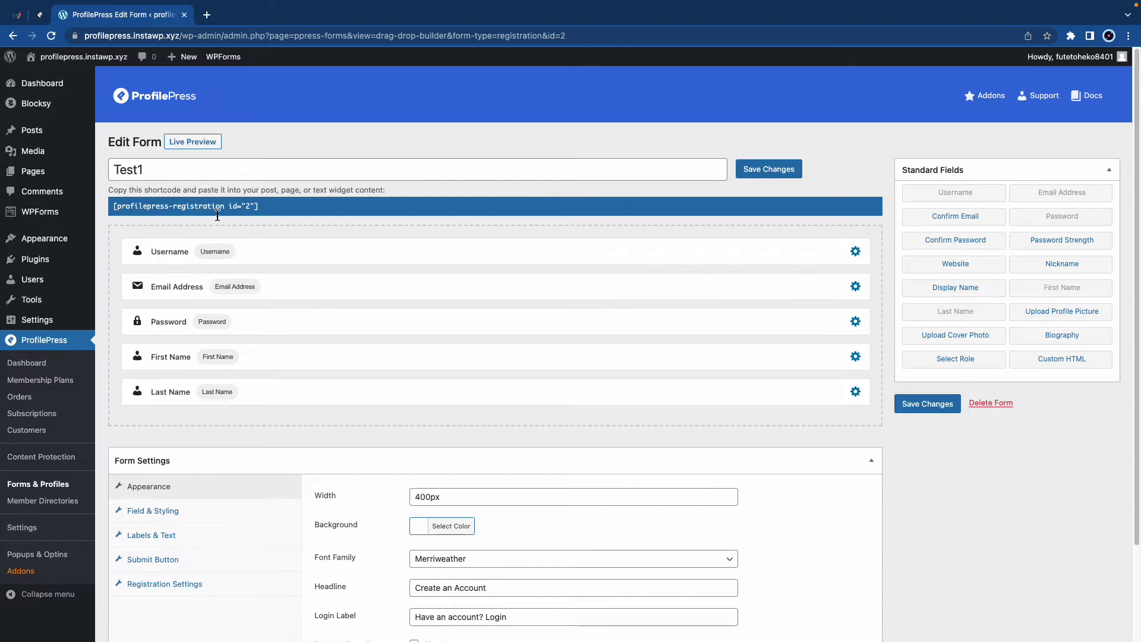
# - View Test1's live preview, then close it and return to Edit Form
pyautogui.click(189, 143)
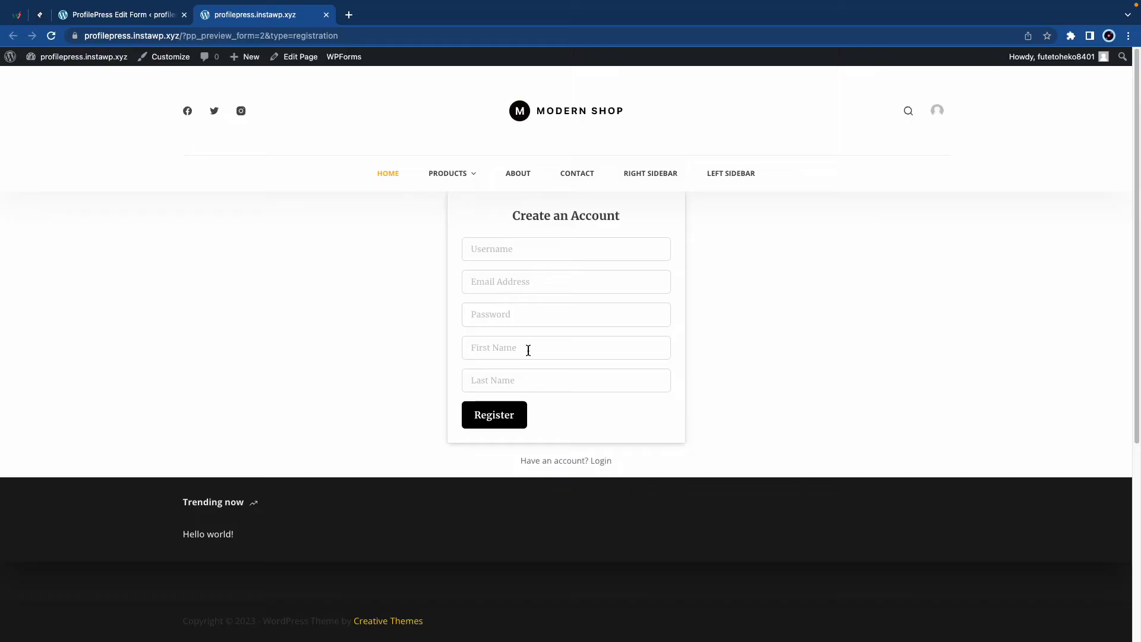
pyautogui.click(326, 14)
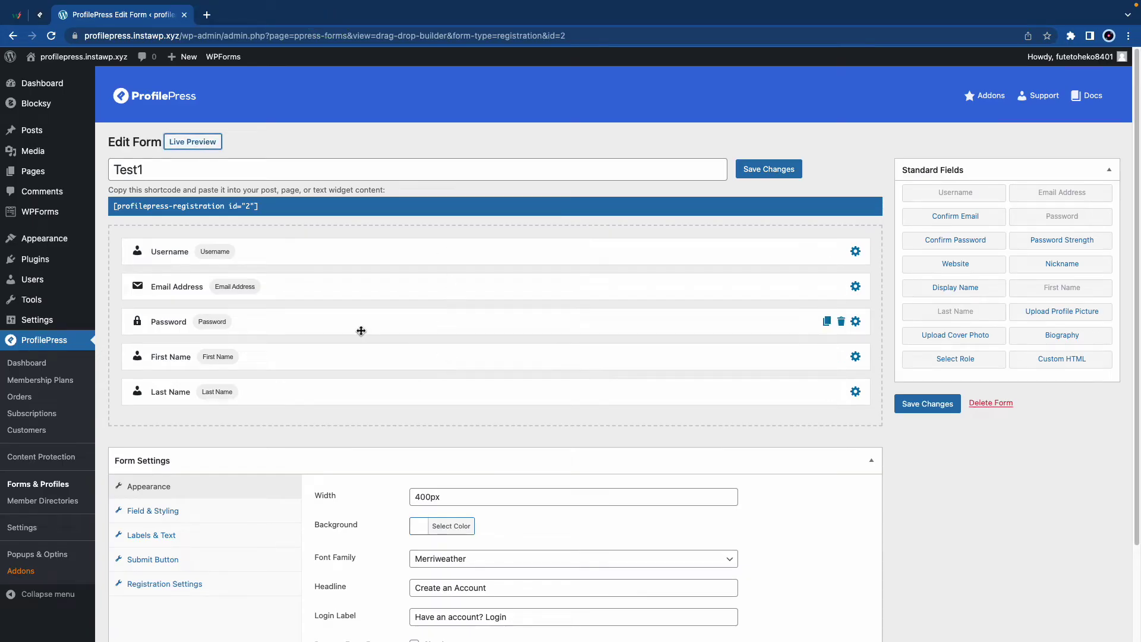
# - Place Confirm Password under Password, then duplicate it and delete the copy
pyautogui.moveTo(962, 240)
pyautogui.mouseDown()
pyautogui.moveTo(604, 350)
pyautogui.moveTo(286, 360)
pyautogui.mouseUp()
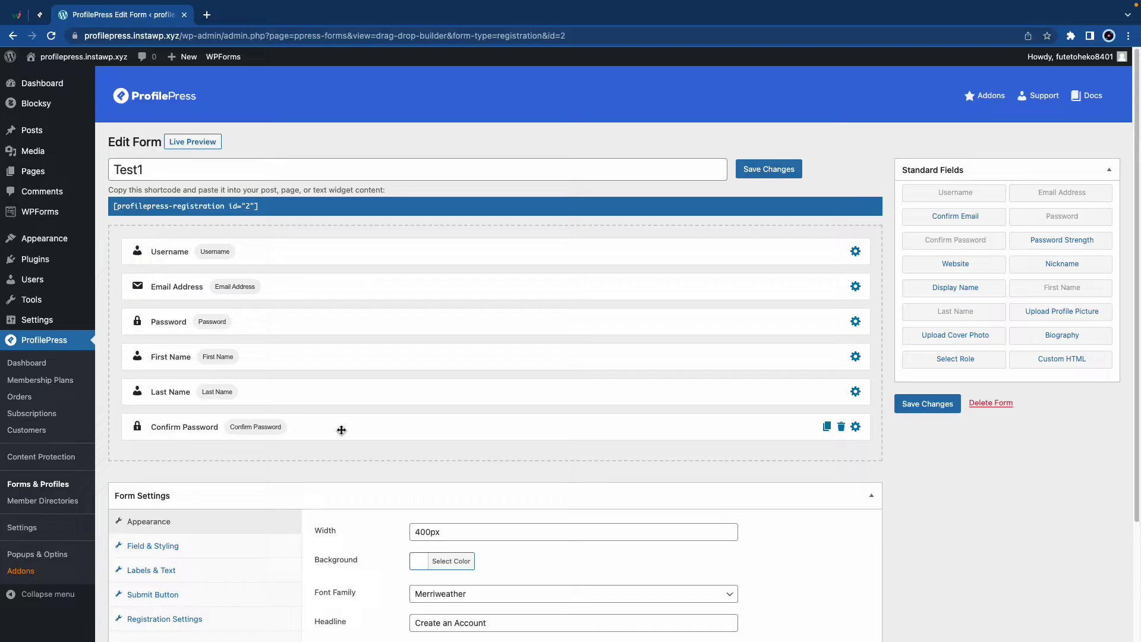
pyautogui.moveTo(333, 426); pyautogui.dragTo(333, 356)
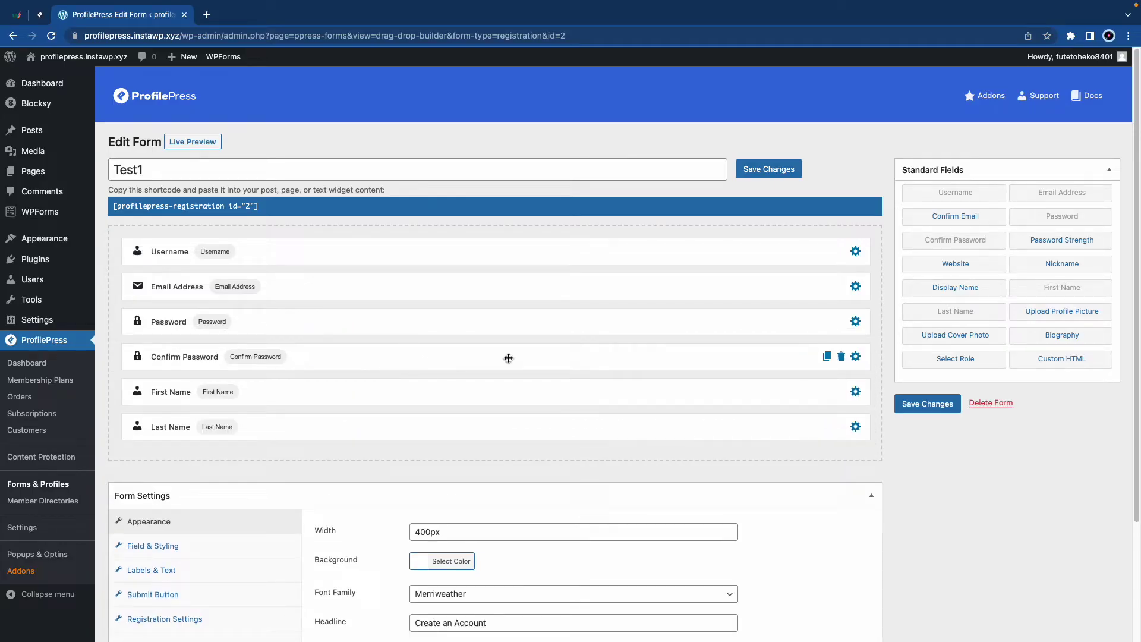
pyautogui.click(827, 359)
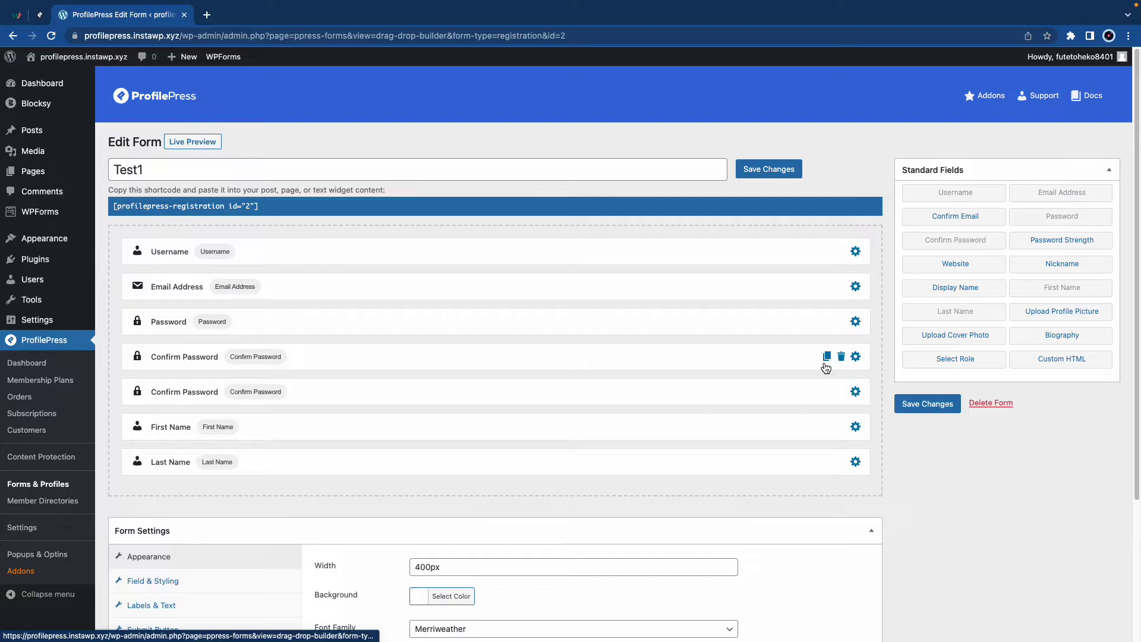
pyautogui.click(840, 358)
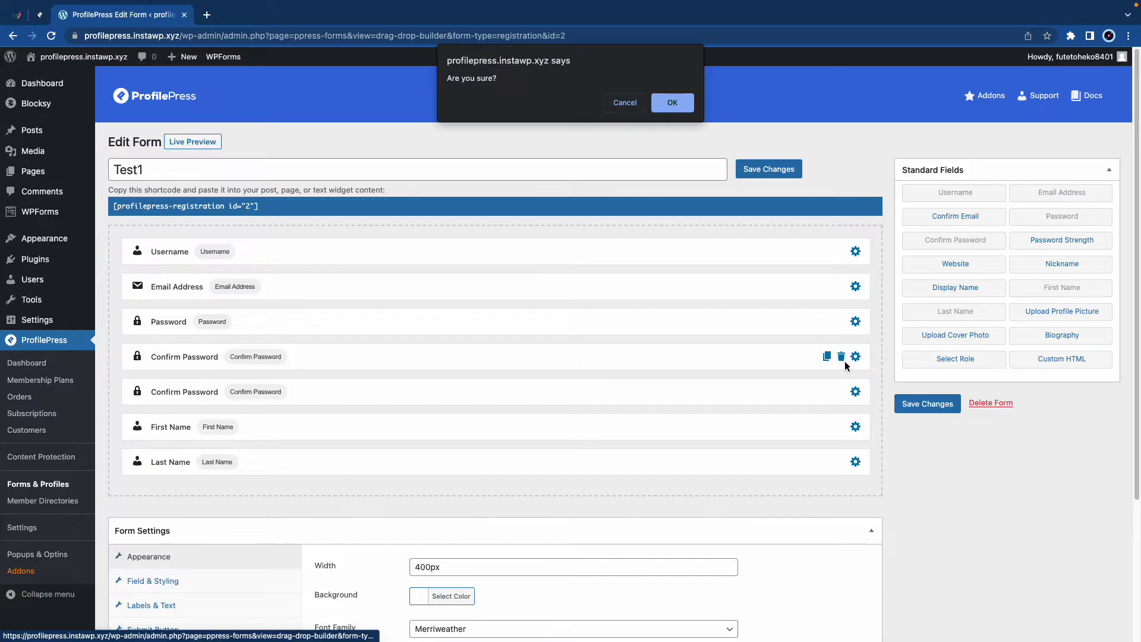
pyautogui.click(666, 102)
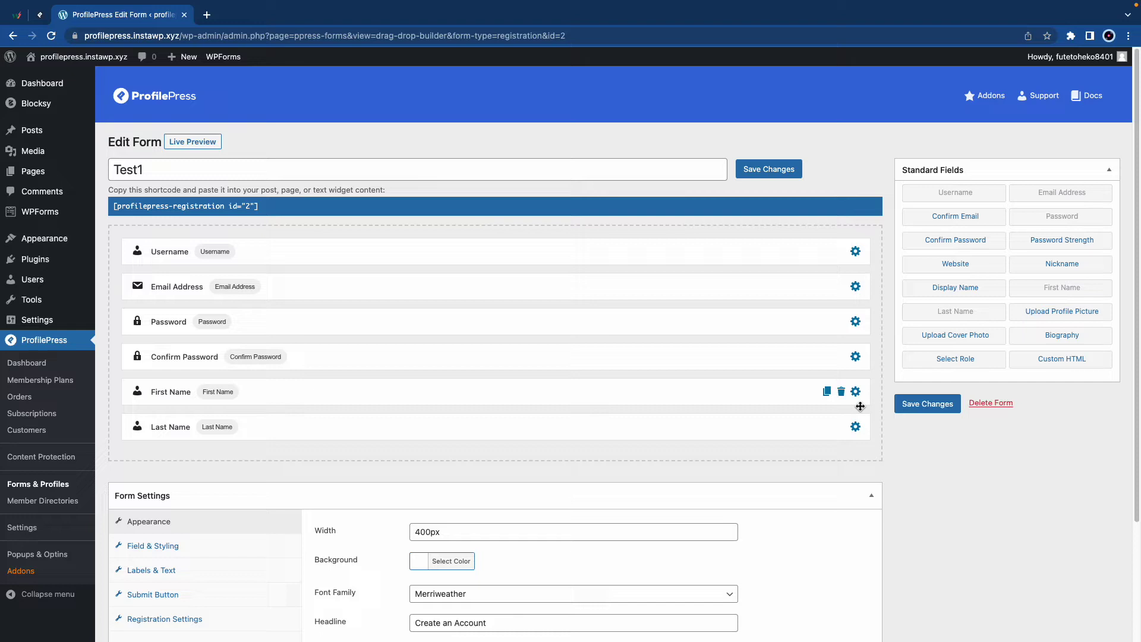
pyautogui.click(856, 428)
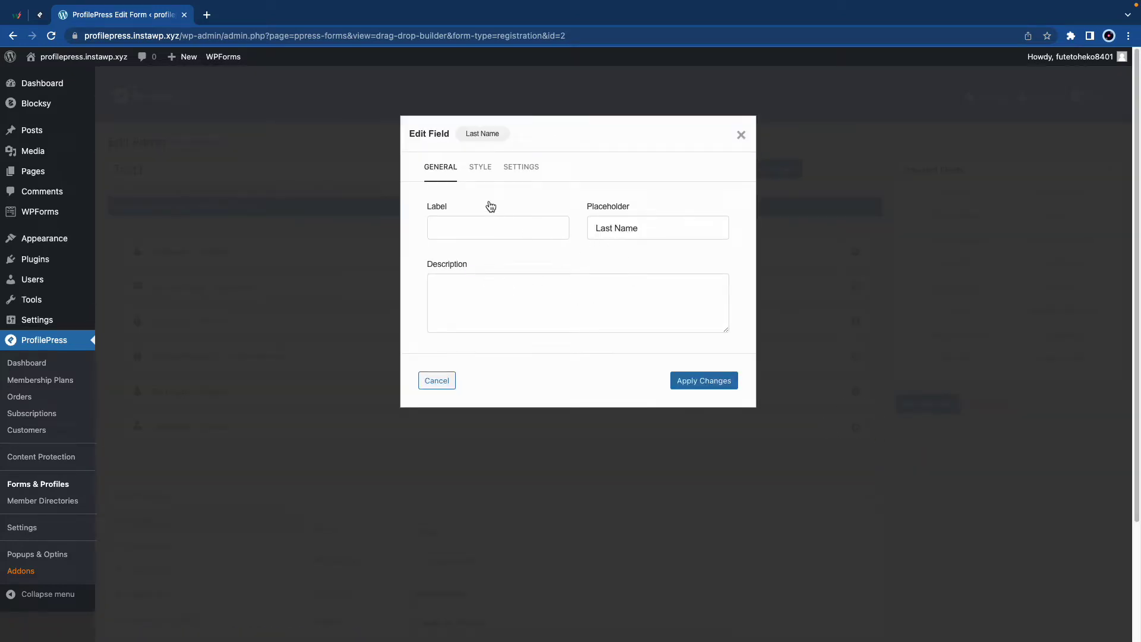
pyautogui.click(482, 169)
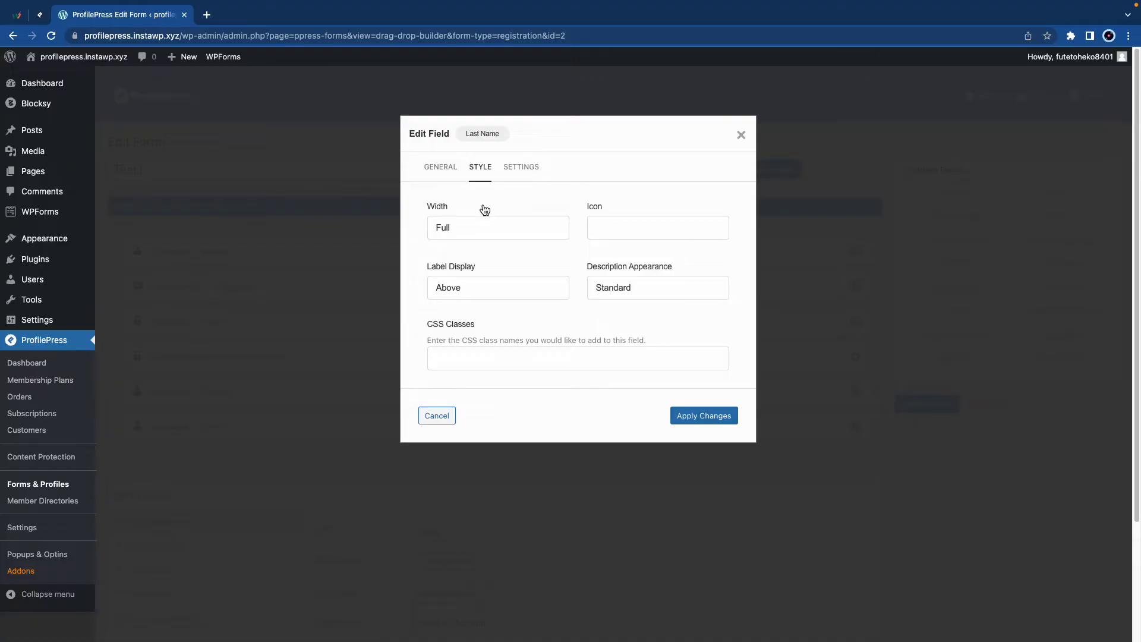
pyautogui.click(520, 173)
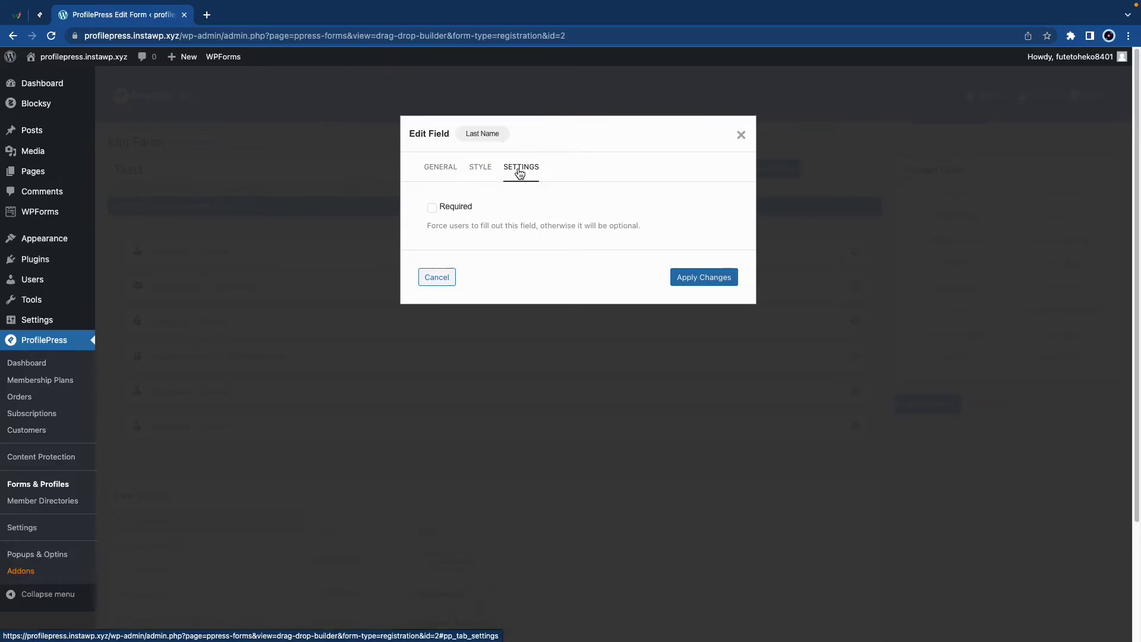
pyautogui.click(741, 135)
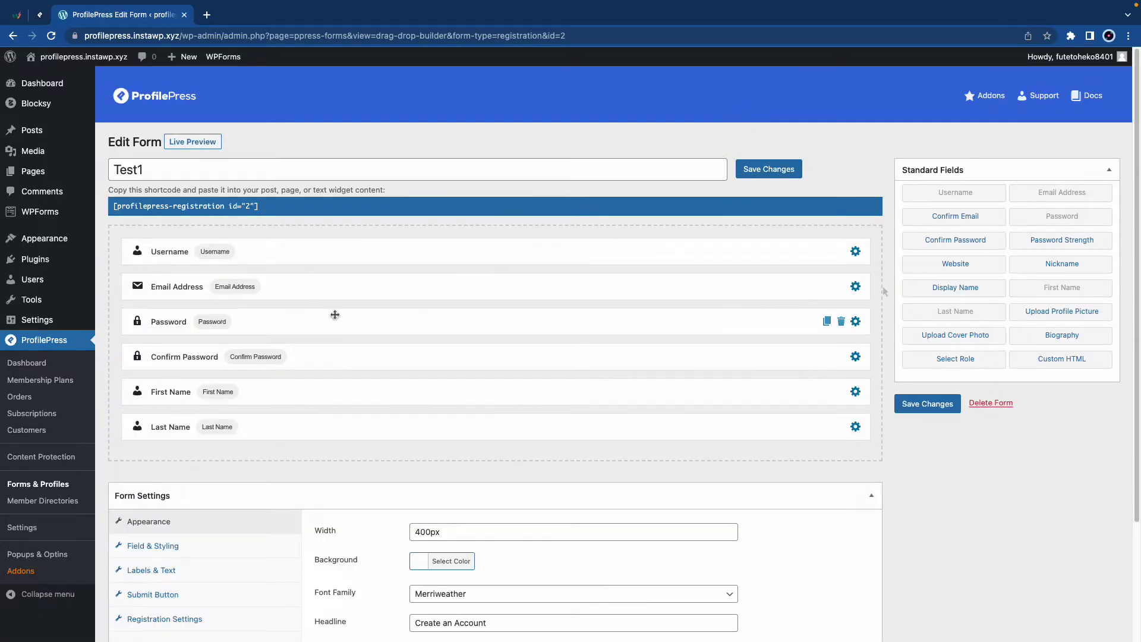
# - Change the form width to 700px and save the form
pyautogui.scroll(-2, 334, 313)
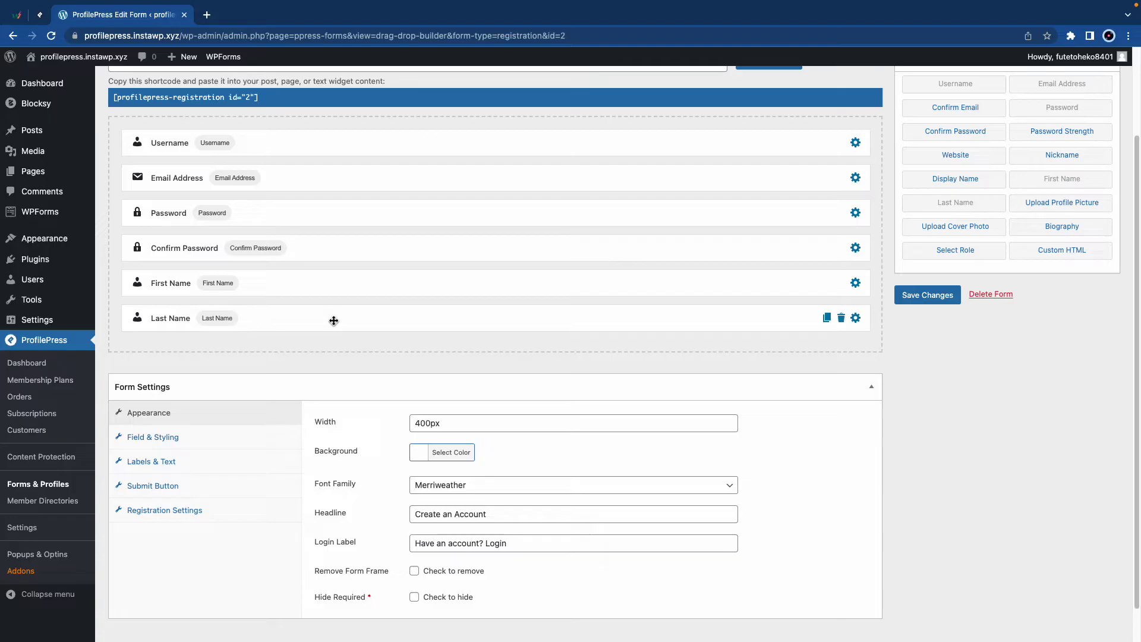
pyautogui.scroll(-1, 363, 426)
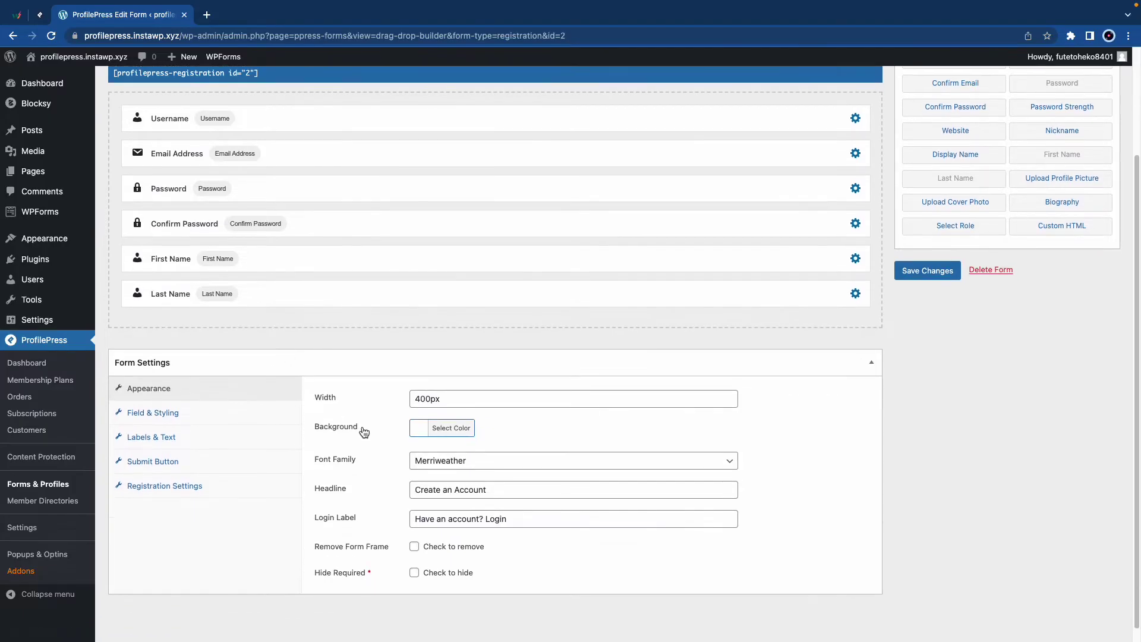
pyautogui.scroll(1, 364, 431)
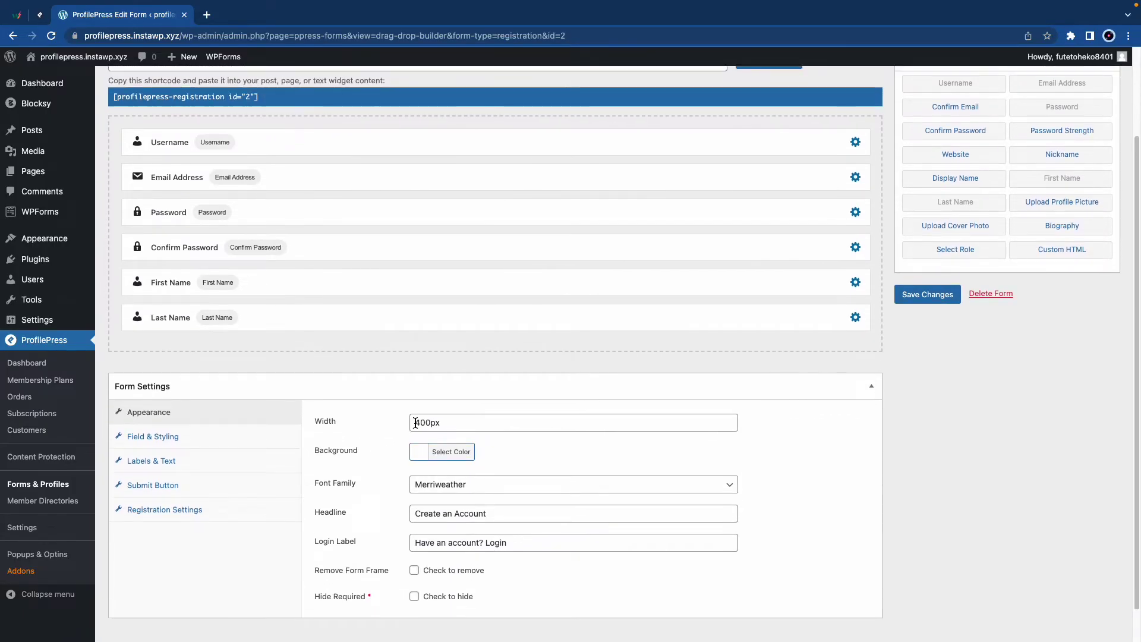
pyautogui.click(420, 422)
pyautogui.press('BackSpace')
pyautogui.write('7')
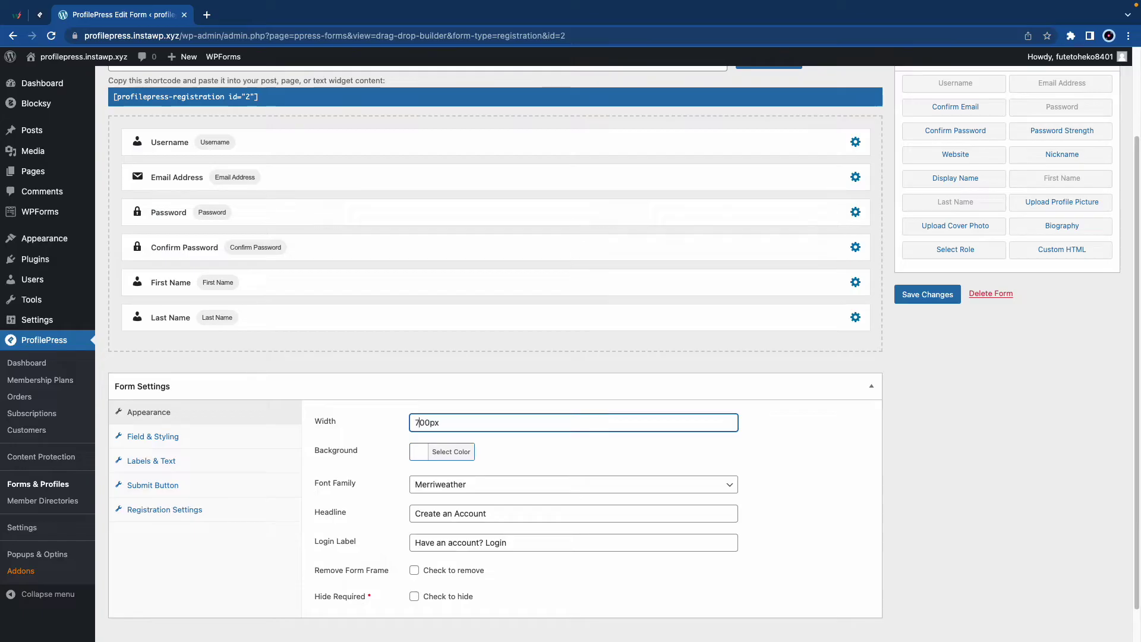
pyautogui.scroll(2, 700, 223)
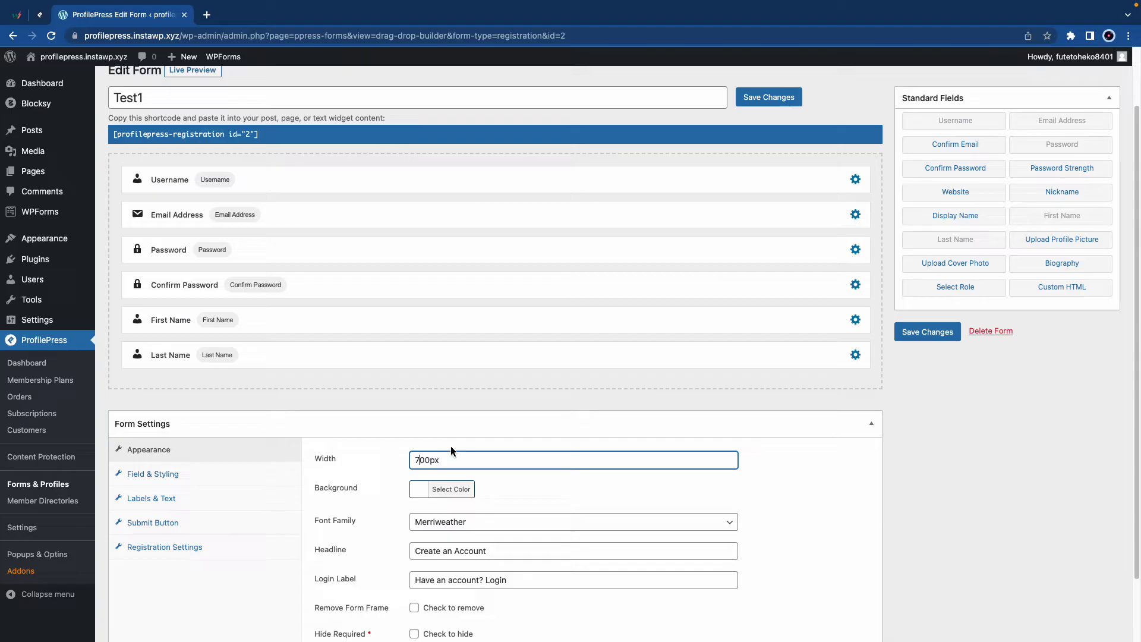
pyautogui.click(764, 172)
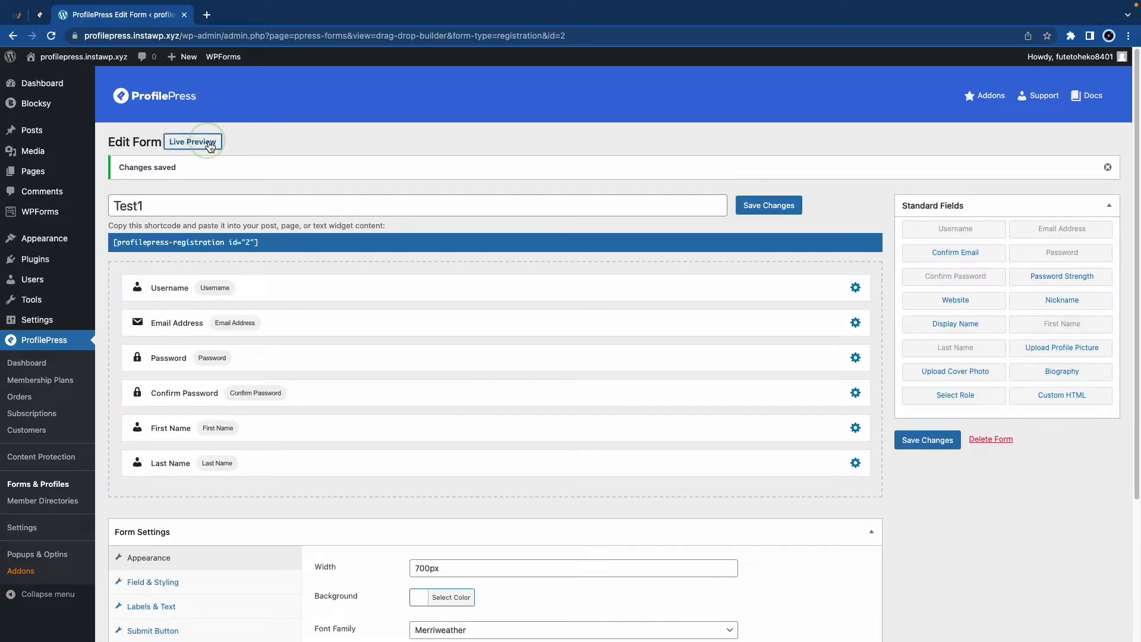
# - Preview the widened form with all six fields, then return to the editor
pyautogui.click(208, 140)
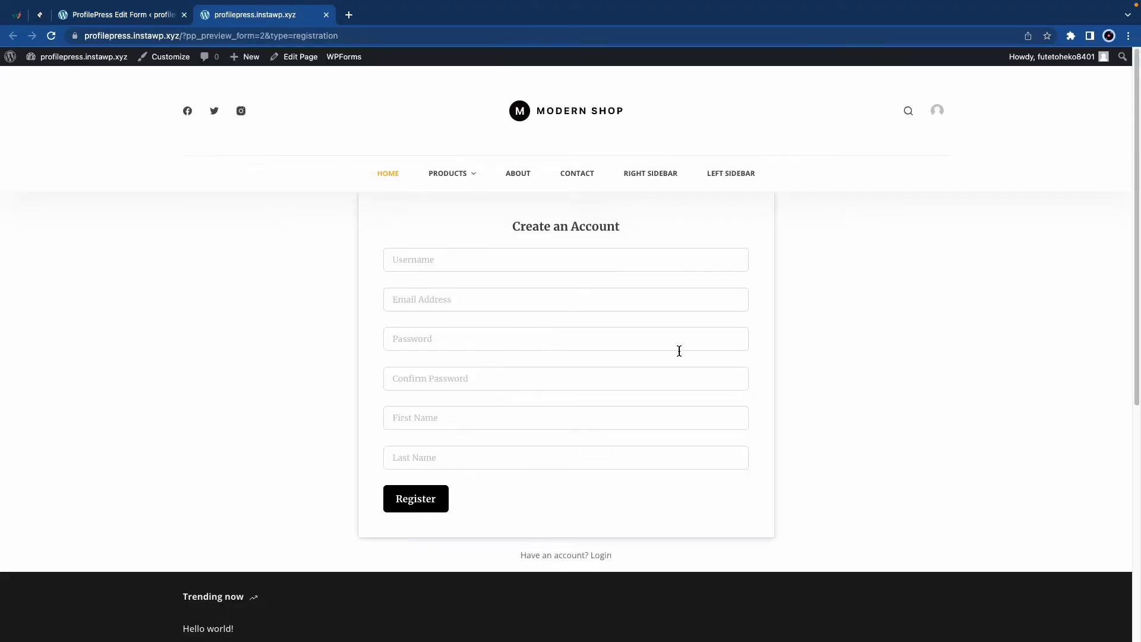
pyautogui.click(148, 18)
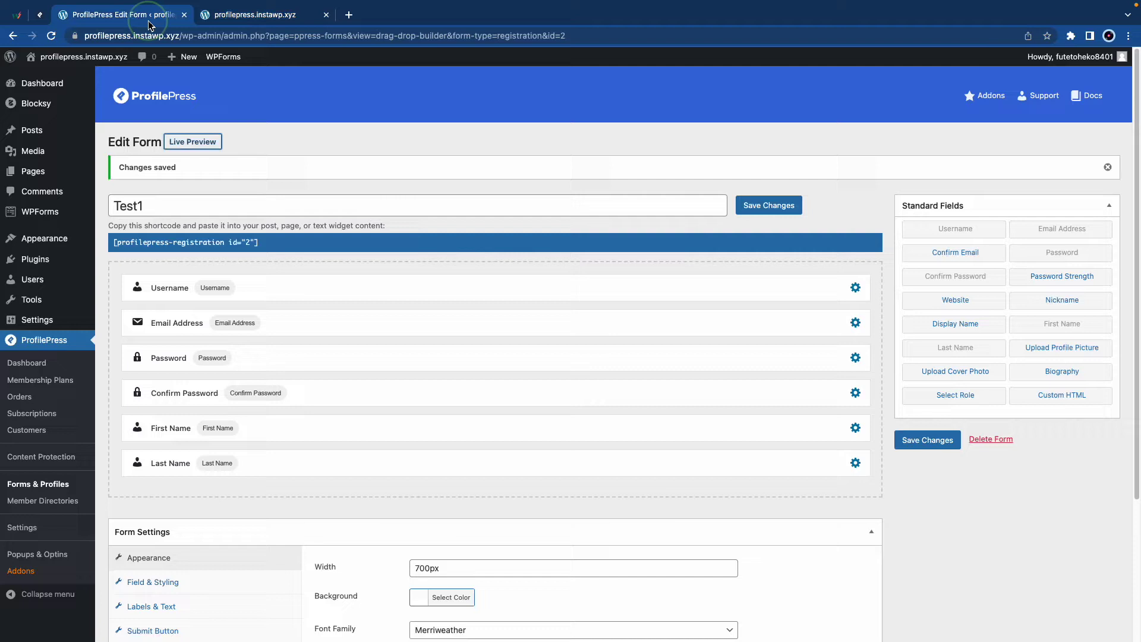
pyautogui.scroll(-3, 527, 387)
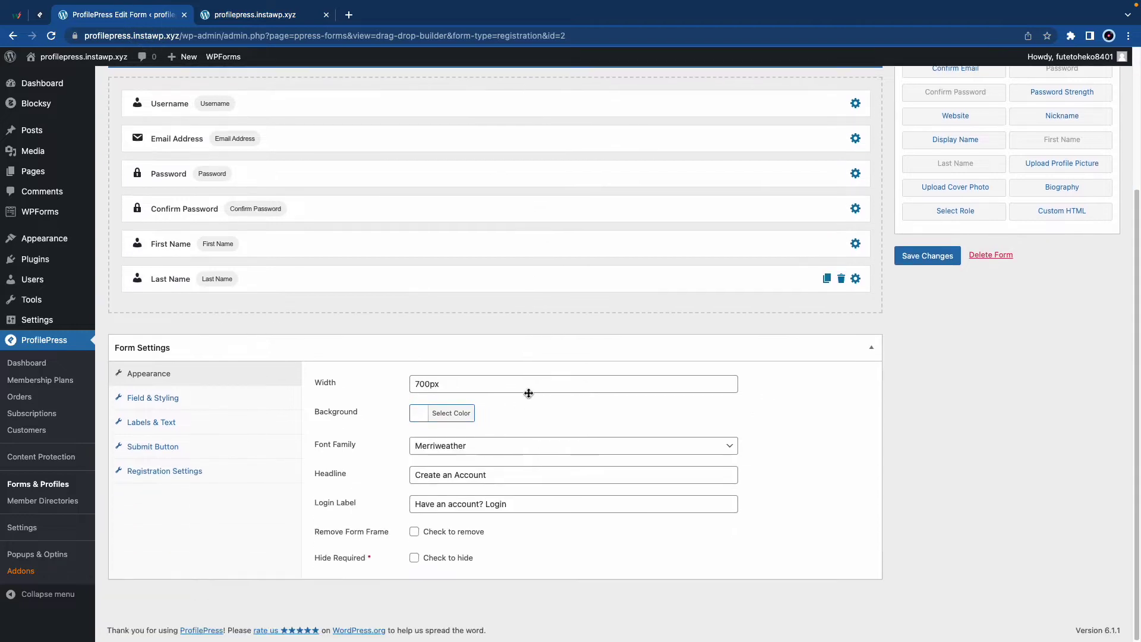
# - Set the form width to 400px with Material field layout and save
pyautogui.click(416, 383)
pyautogui.press('BackSpace')
pyautogui.write('4')
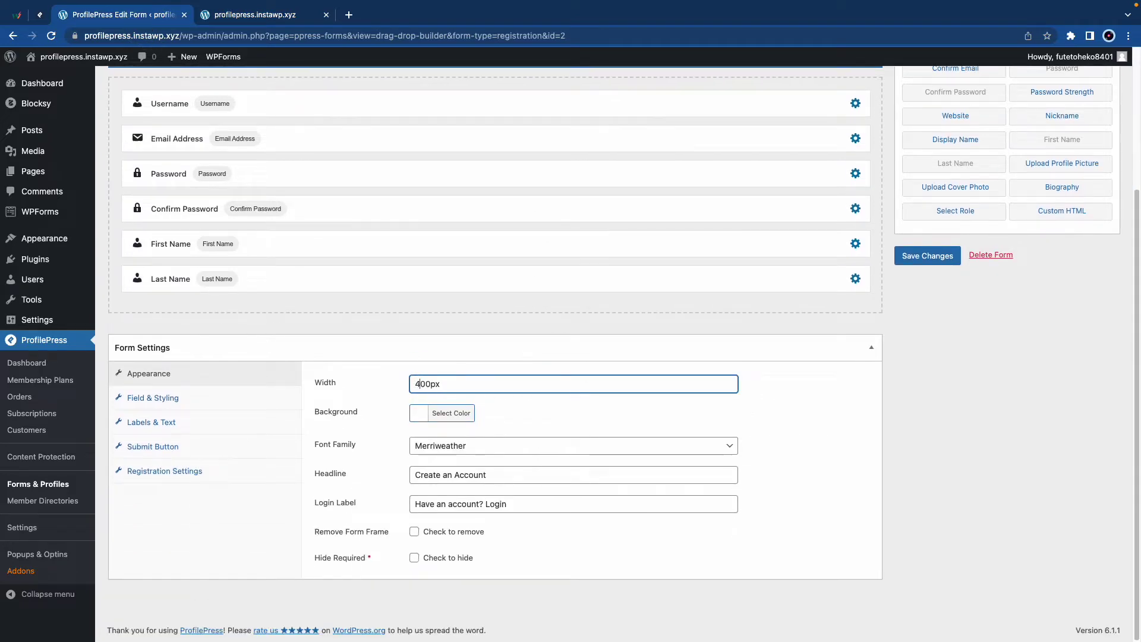
pyautogui.click(145, 401)
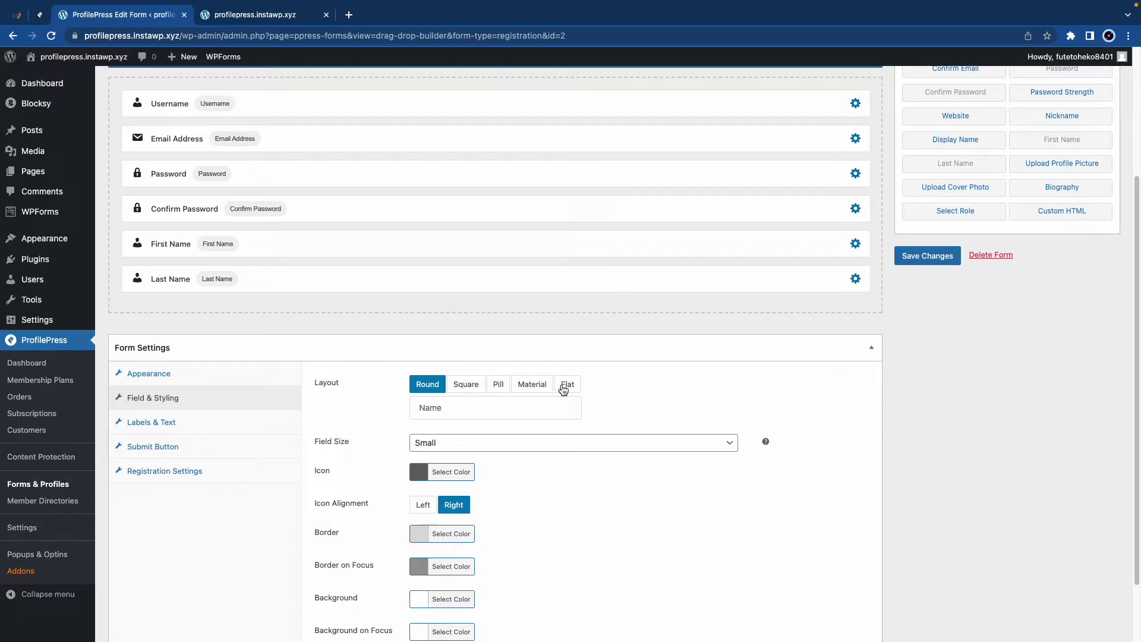
pyautogui.click(523, 385)
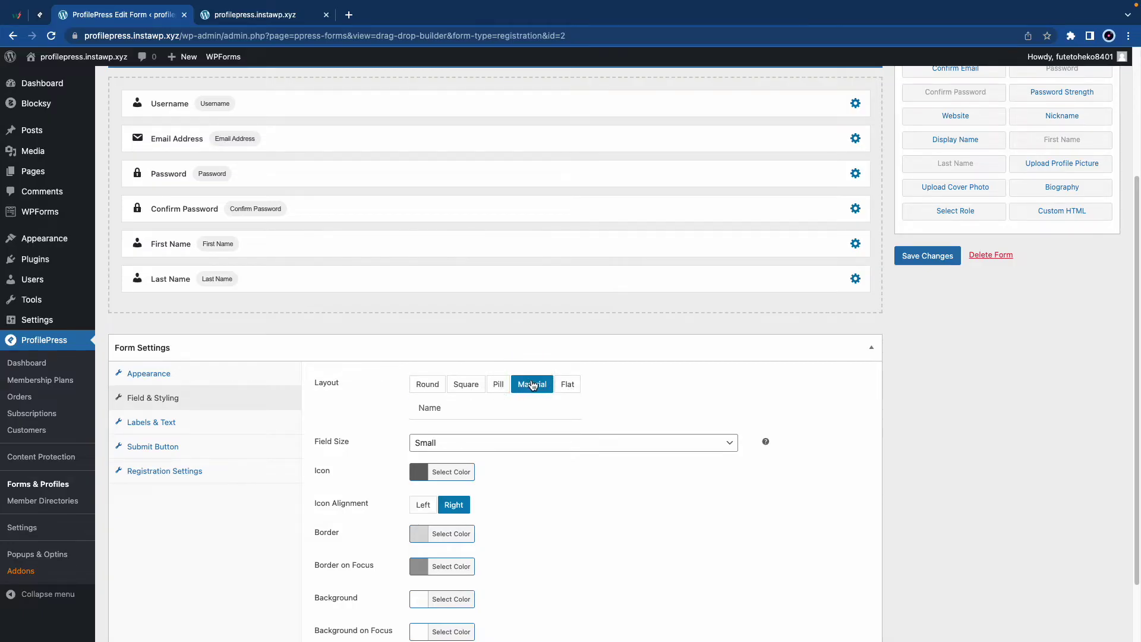
pyautogui.scroll(3, 535, 380)
pyautogui.click(760, 205)
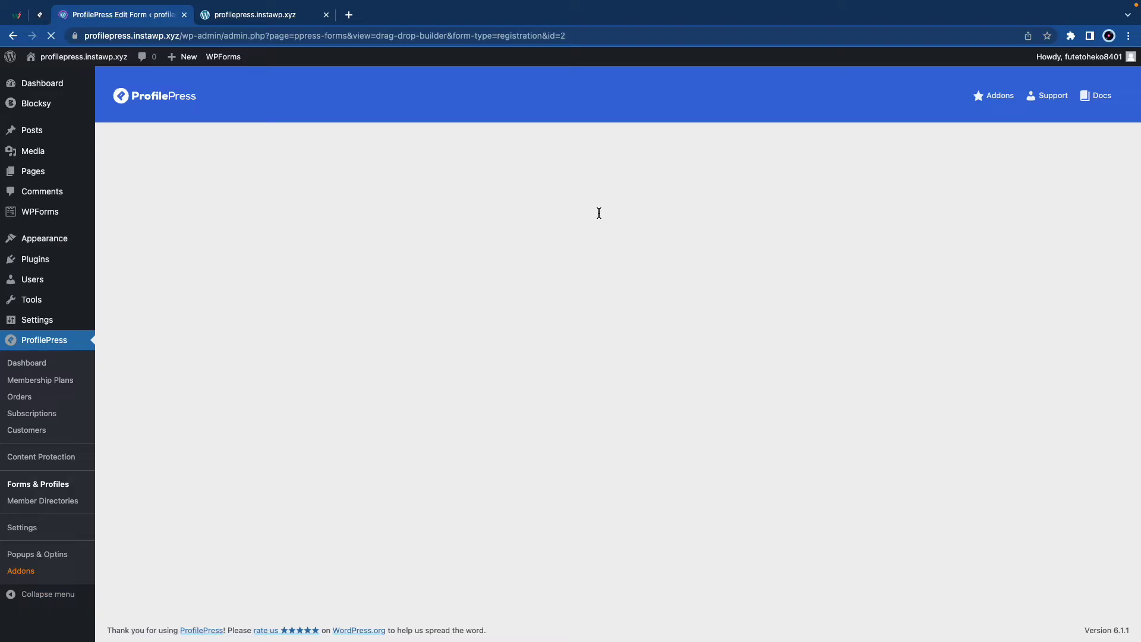
# - Reload the preview to check the underline-style fields, then return to editing
pyautogui.click(289, 17)
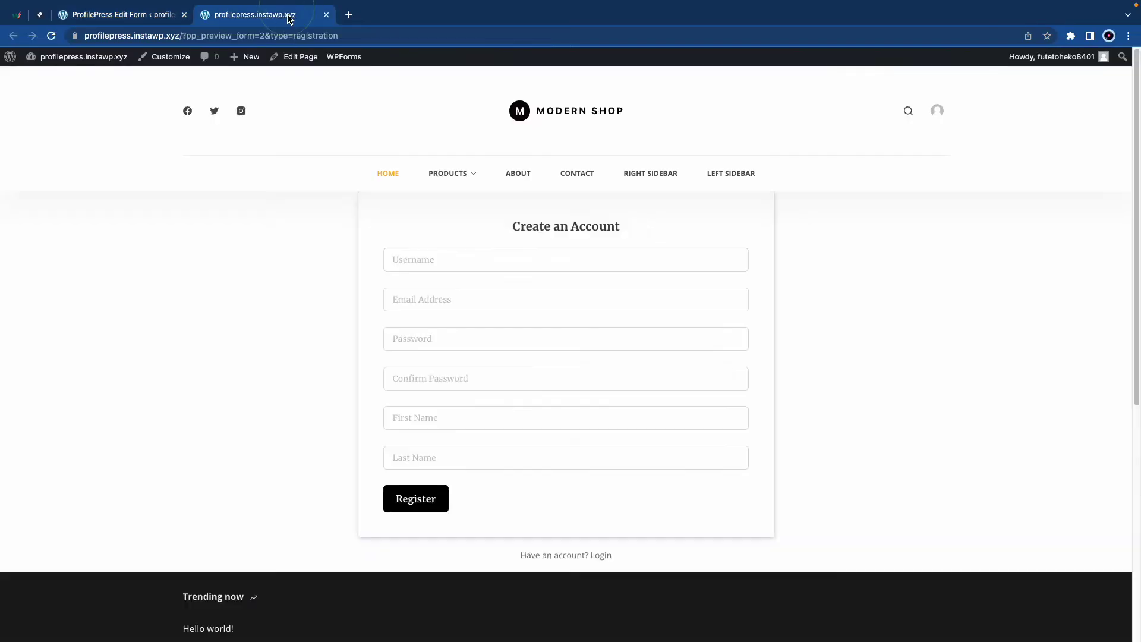
pyautogui.click(51, 36)
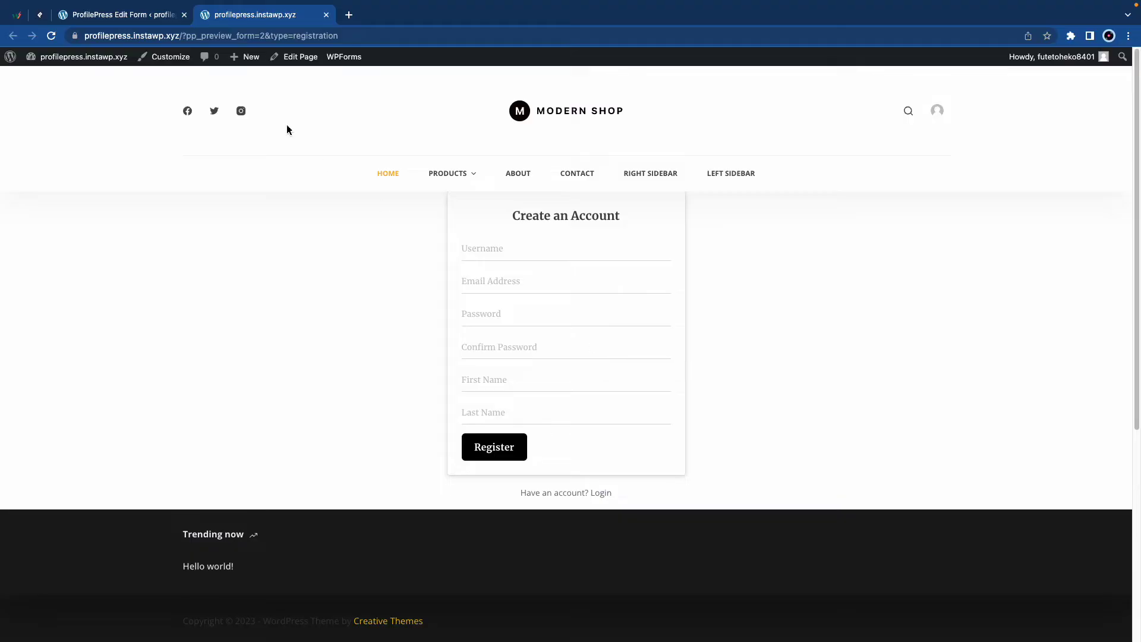
pyautogui.click(149, 18)
pyautogui.scroll(-3, 491, 411)
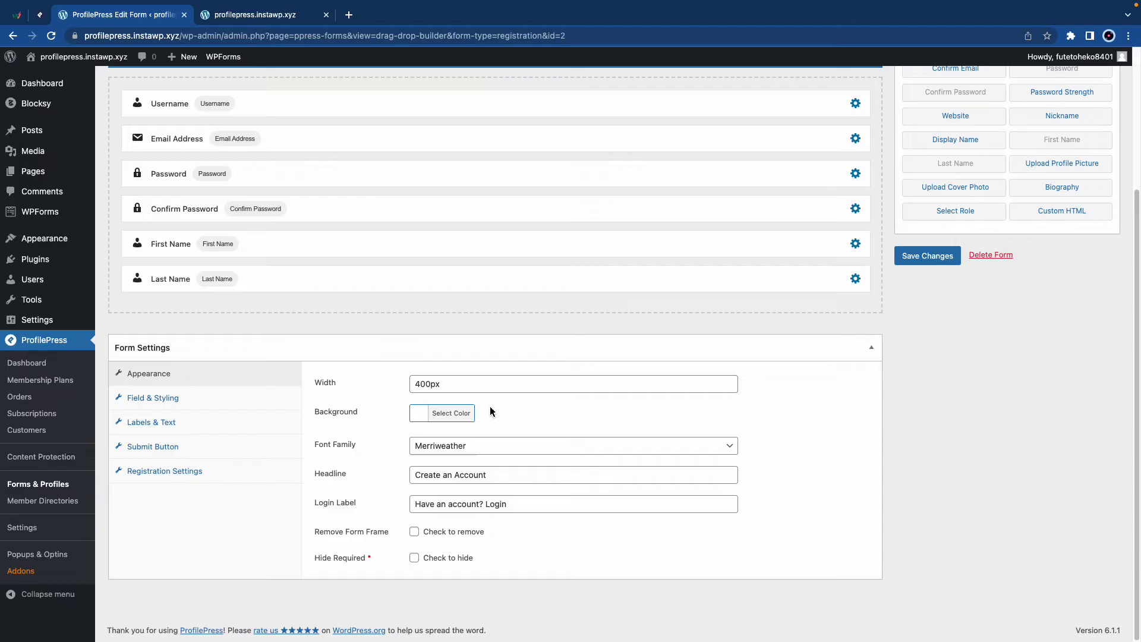
# - Set the Submit Button background colour to blue (#1e73be)
pyautogui.click(199, 397)
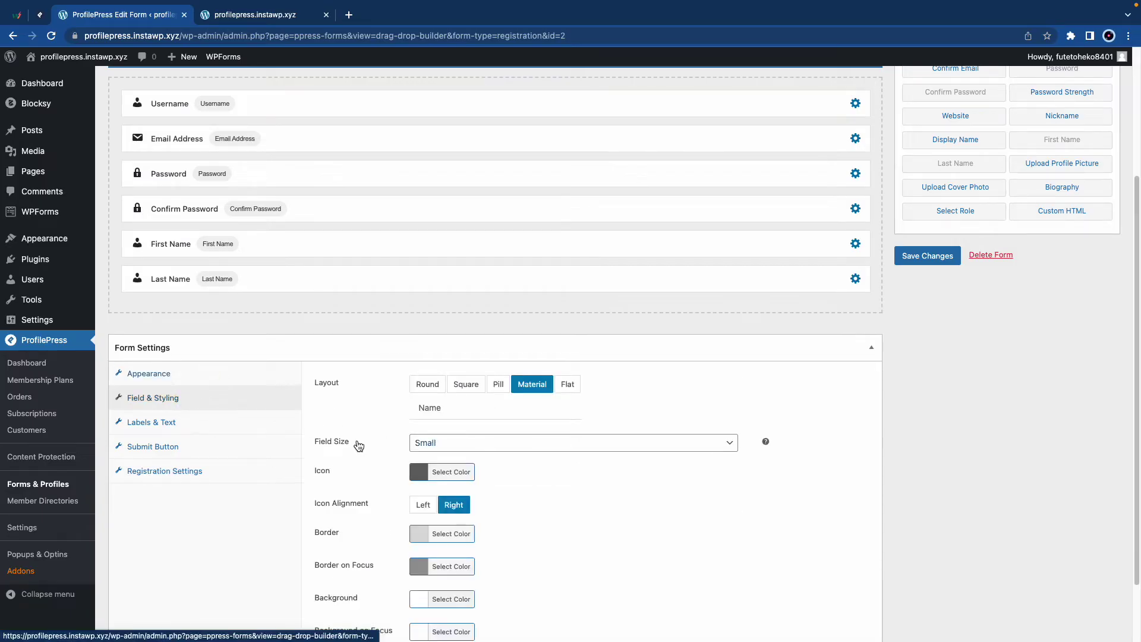
pyautogui.scroll(-3, 359, 445)
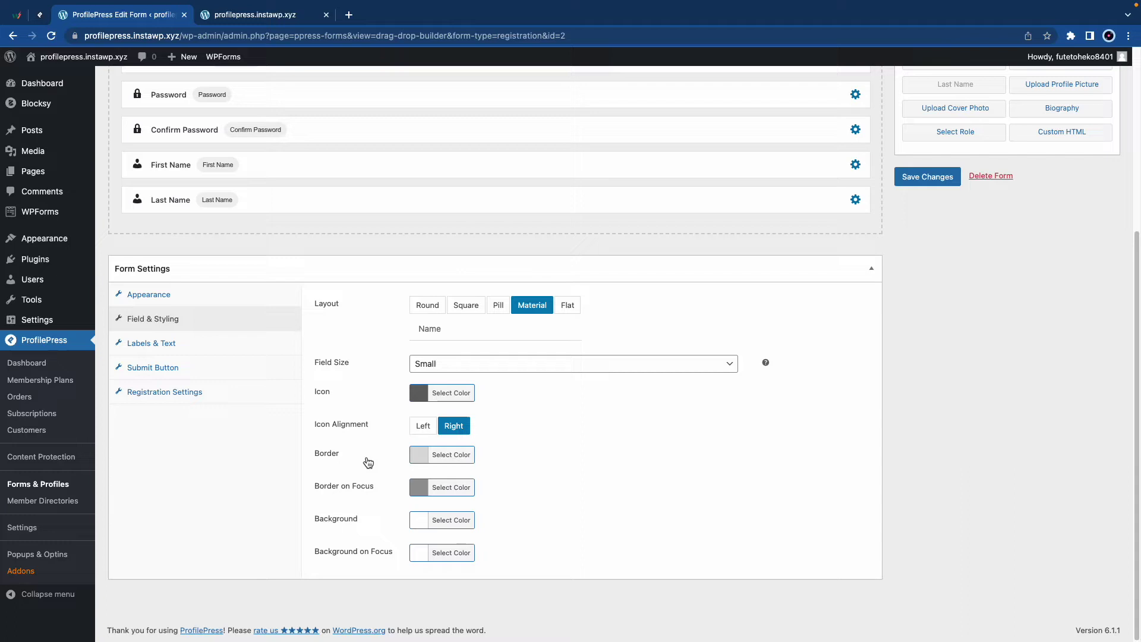
pyautogui.click(172, 343)
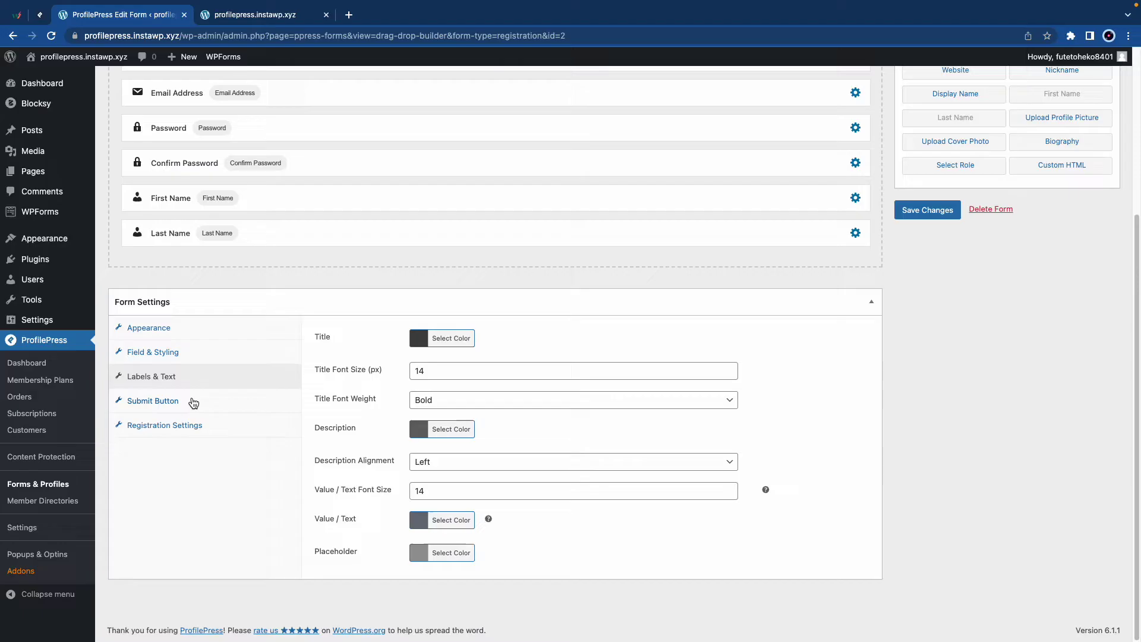
pyautogui.click(190, 402)
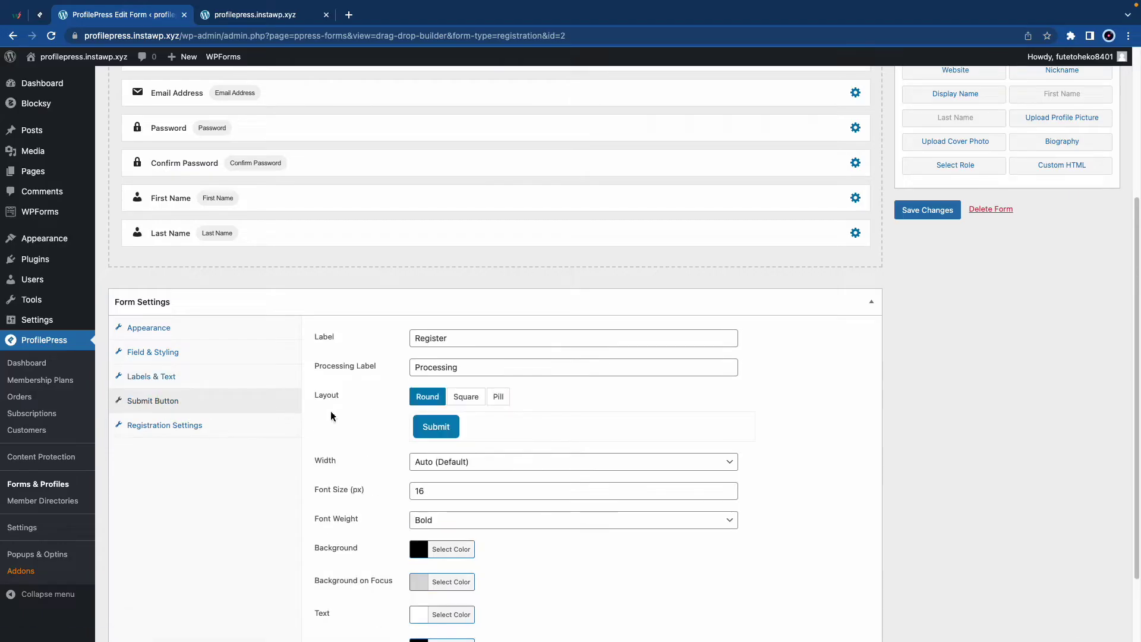
pyautogui.scroll(-1, 331, 416)
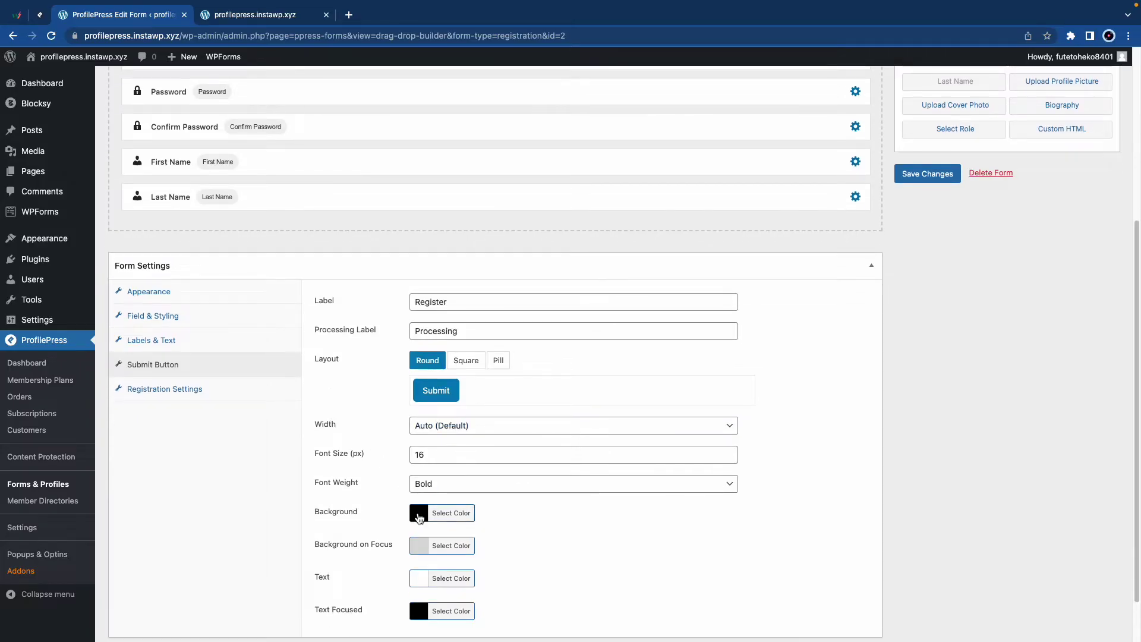
pyautogui.click(418, 513)
pyautogui.scroll(-3, 487, 508)
pyautogui.click(506, 523)
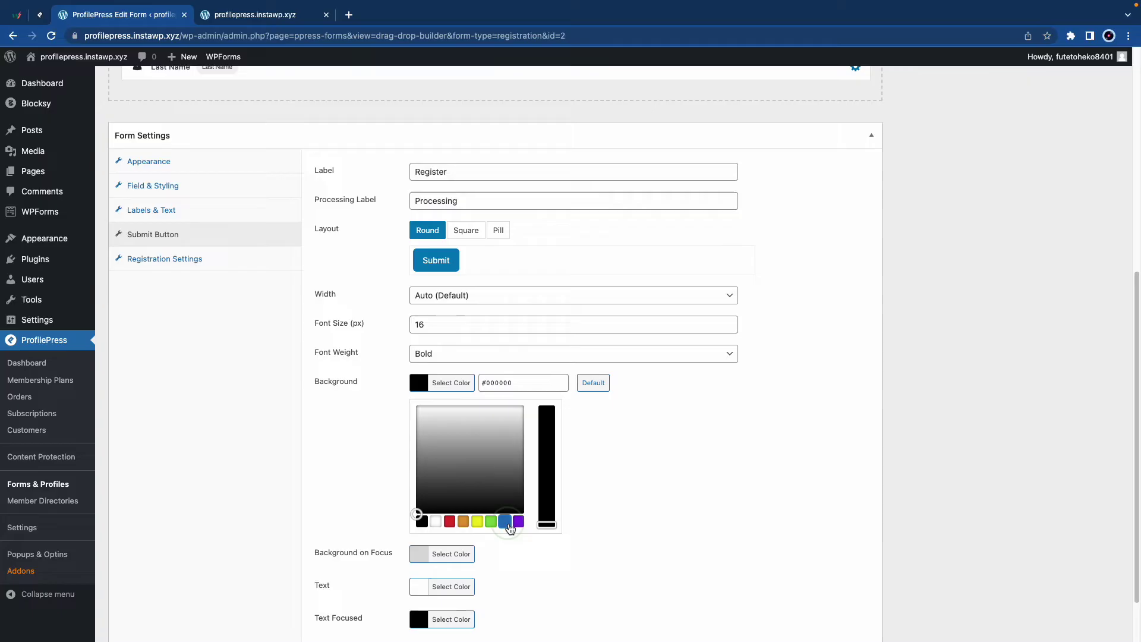
pyautogui.click(390, 464)
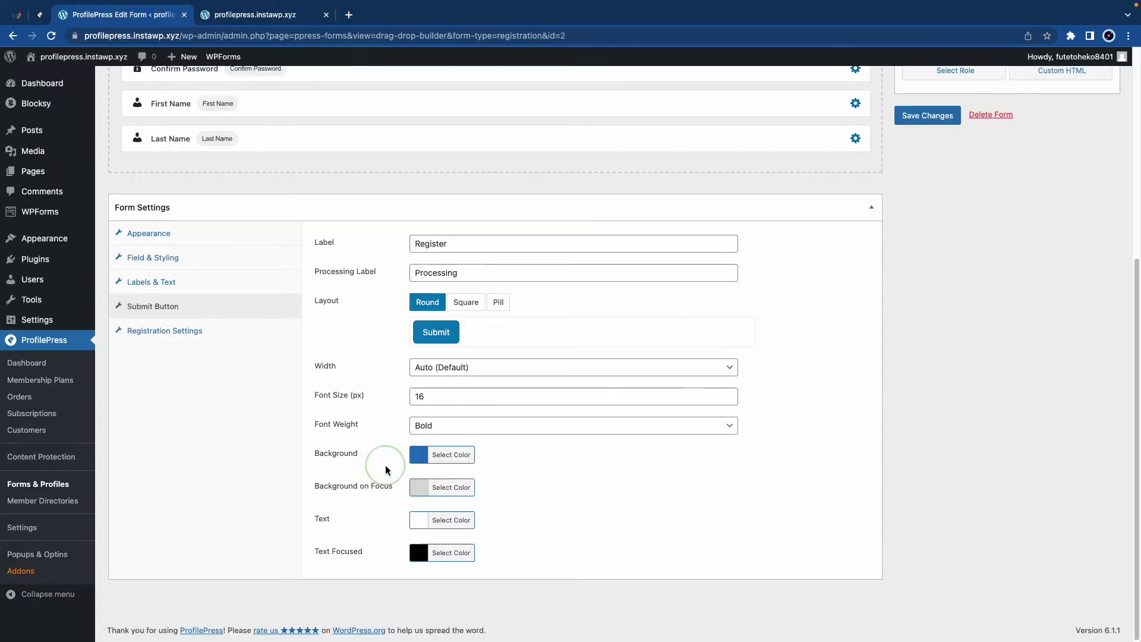
# - Leave the focused text colour unchanged and save the button styling
pyautogui.click(443, 553)
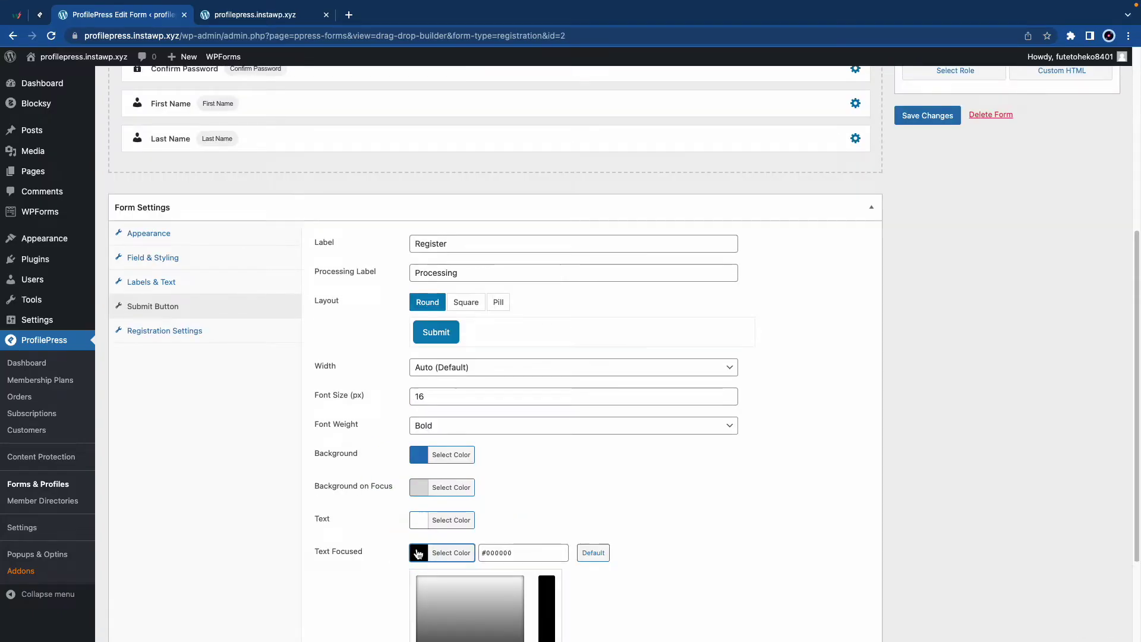
pyautogui.scroll(-1, 443, 529)
pyautogui.scroll(-2, 440, 523)
pyautogui.click(383, 516)
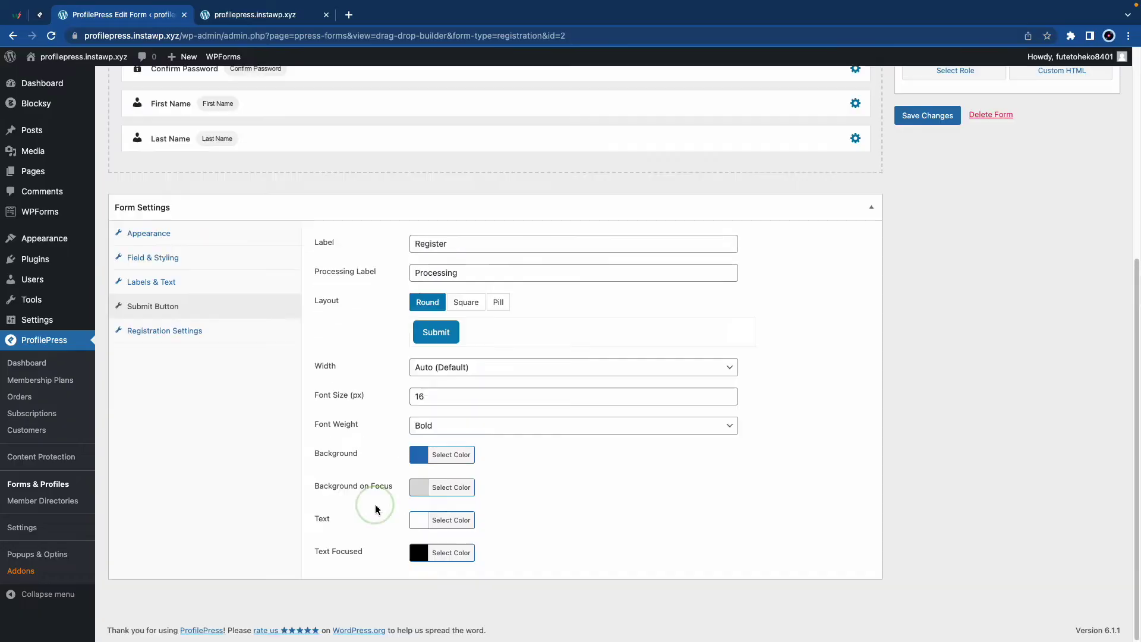
pyautogui.scroll(3, 383, 499)
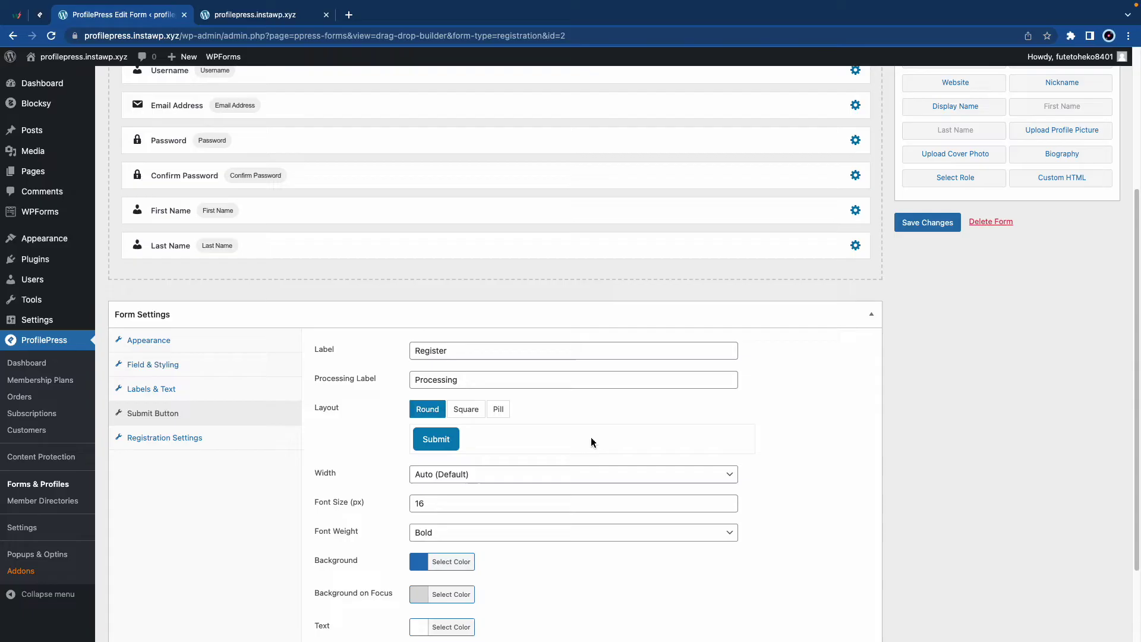
pyautogui.click(925, 219)
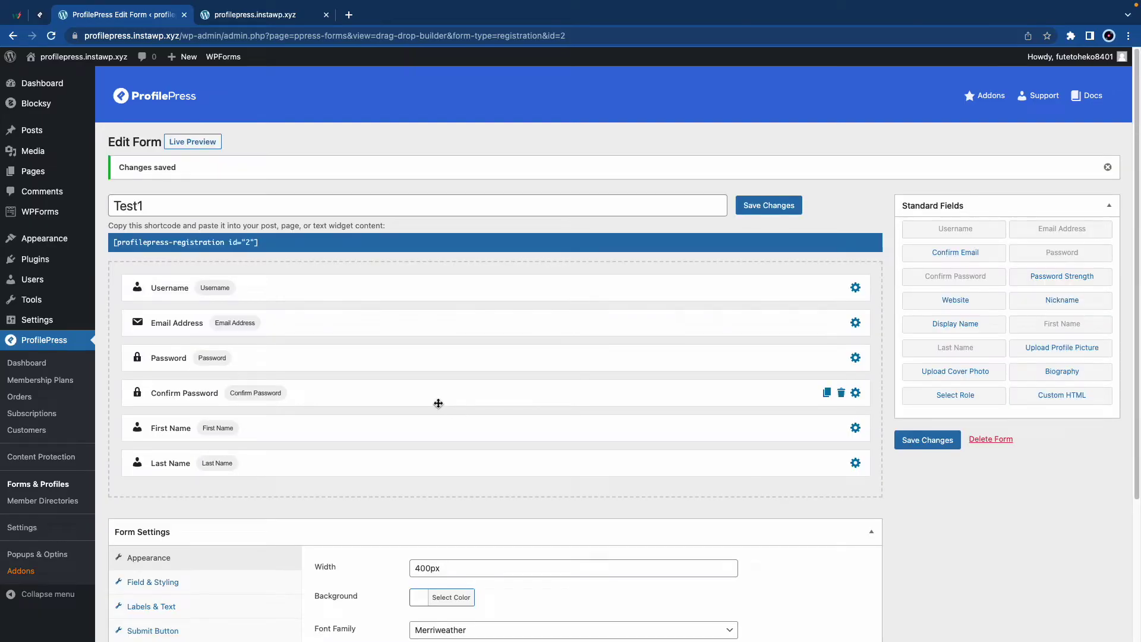
# - Show Registration Settings, then reload the preview to see the blue Register button
pyautogui.scroll(-3, 434, 401)
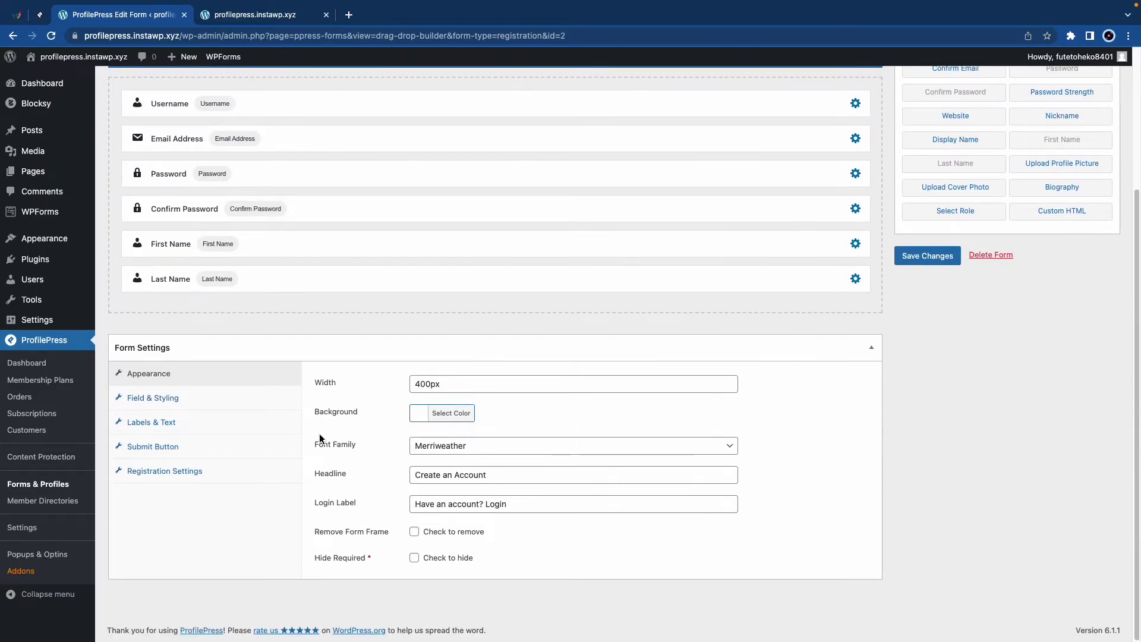
pyautogui.click(218, 474)
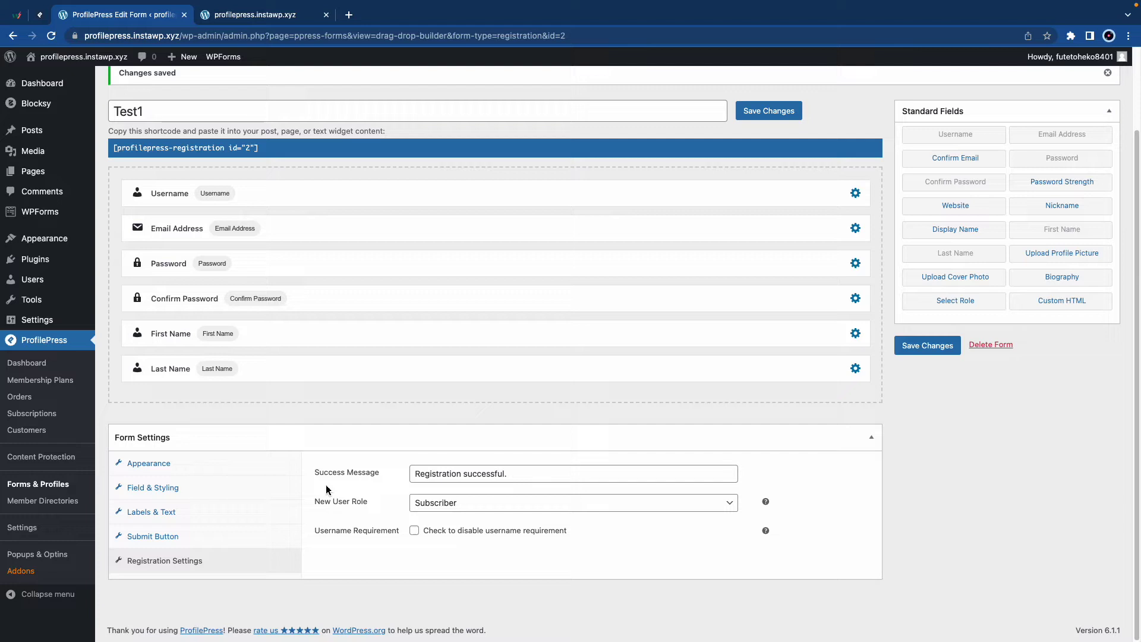
pyautogui.click(278, 15)
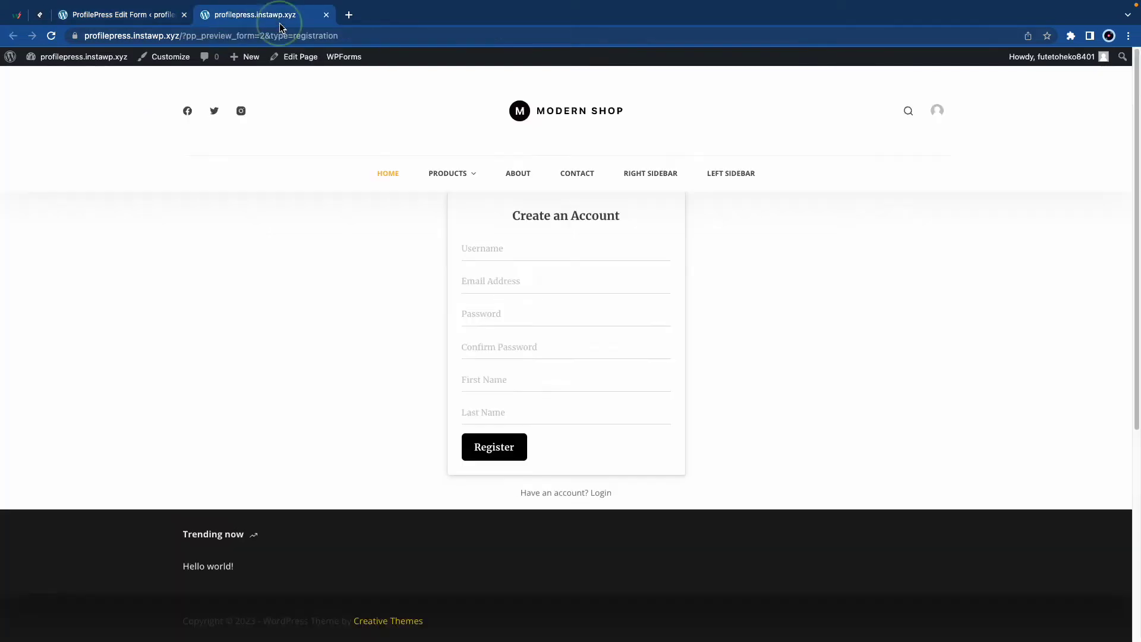
pyautogui.click(53, 35)
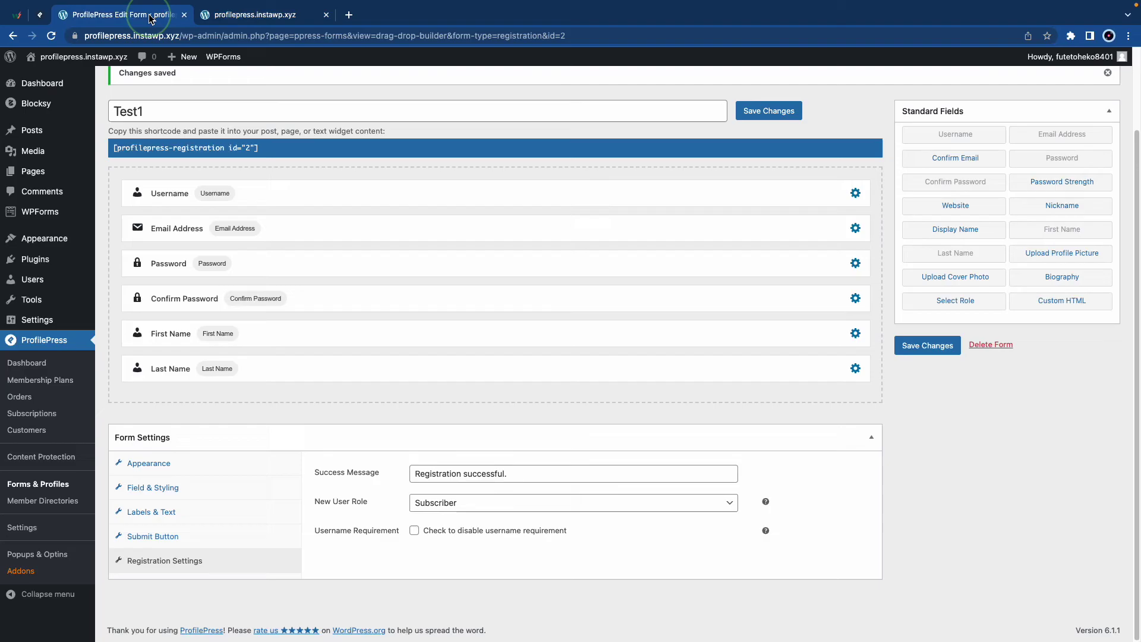
# - Set the submit button's focus background colour to black
pyautogui.click(209, 536)
pyautogui.scroll(-5, 419, 494)
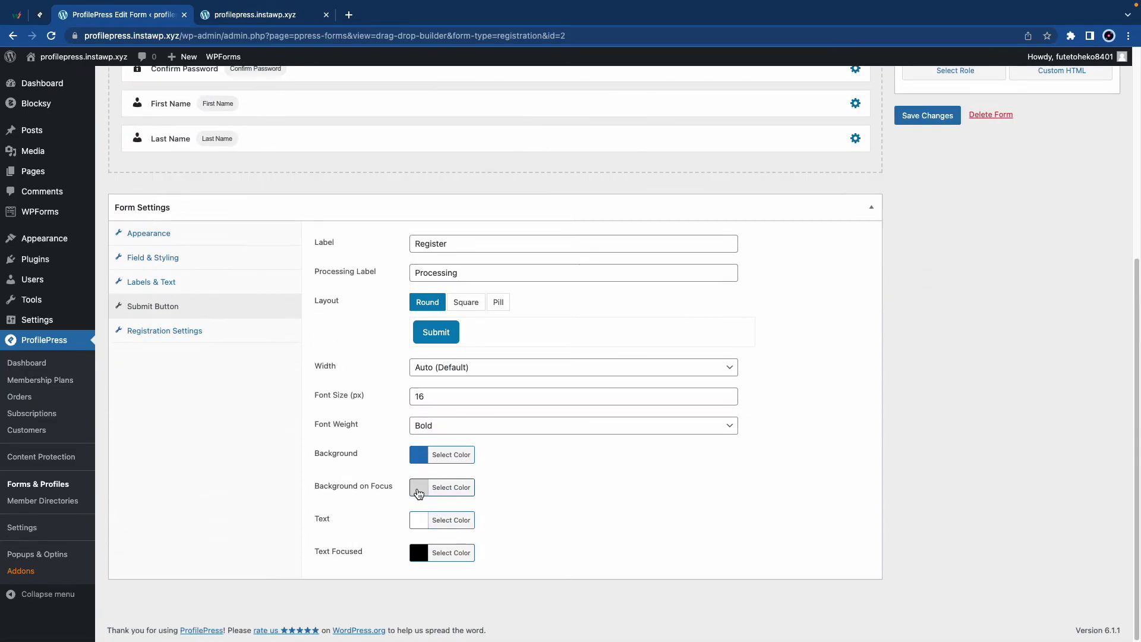
pyautogui.click(419, 493)
pyautogui.scroll(-1, 475, 517)
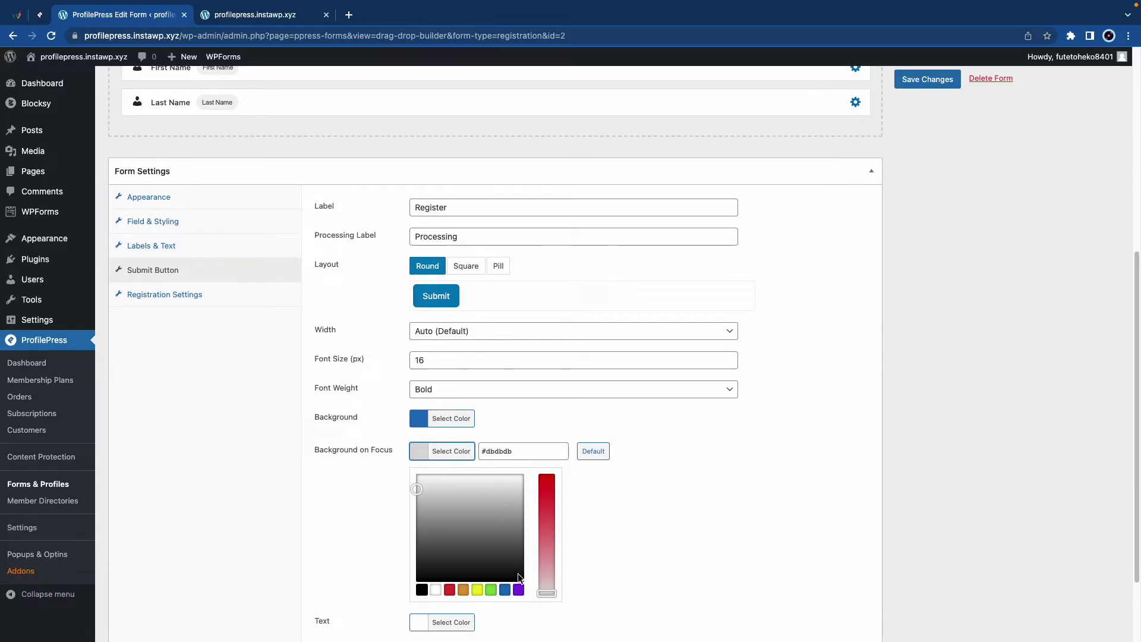
pyautogui.click(422, 590)
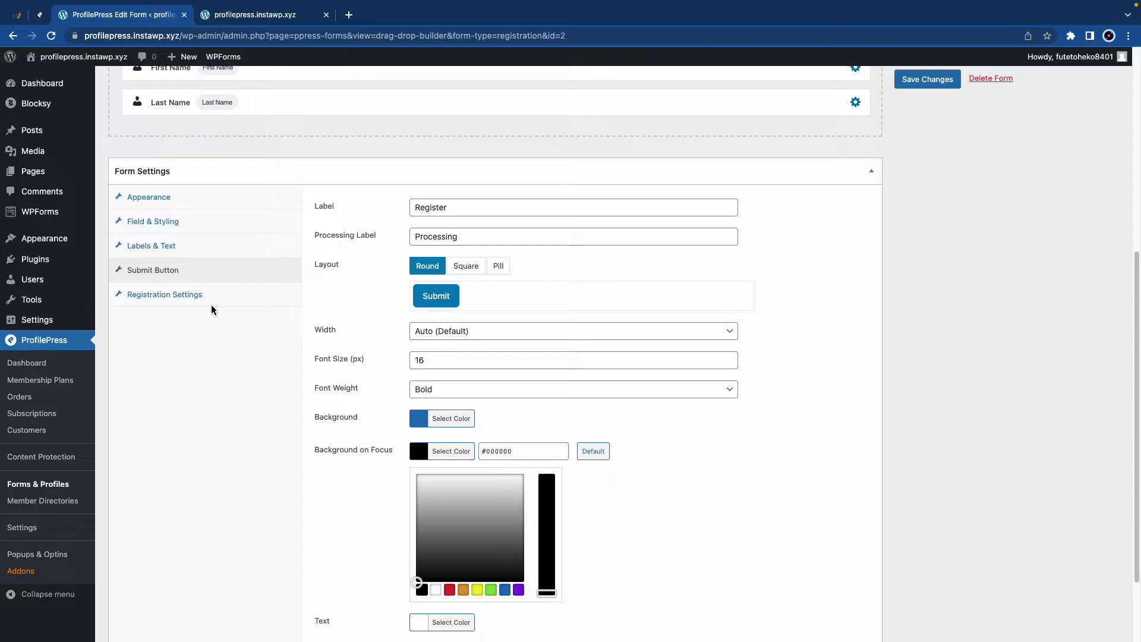
# - Keep the new user role as Subscriber and save the form
pyautogui.click(193, 293)
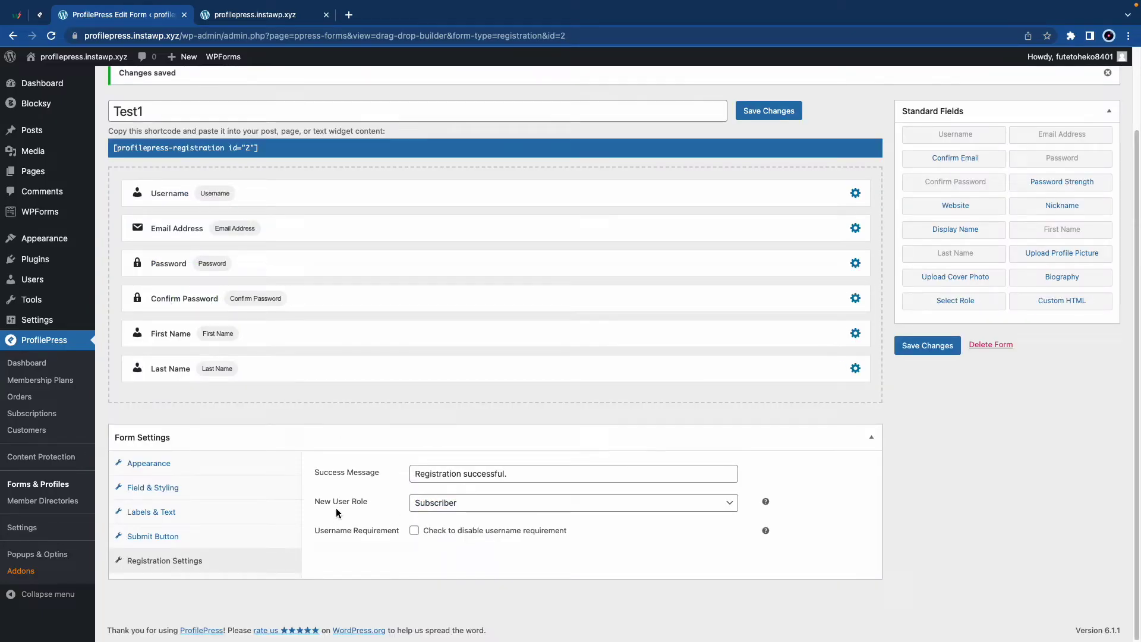
pyautogui.click(453, 516)
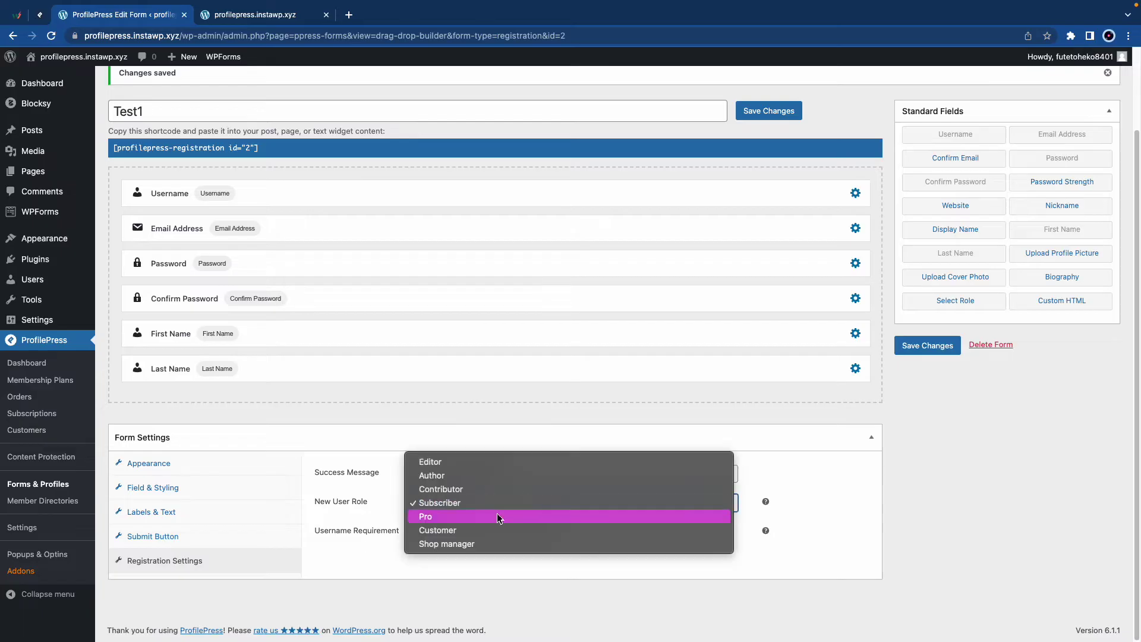
pyautogui.click(501, 568)
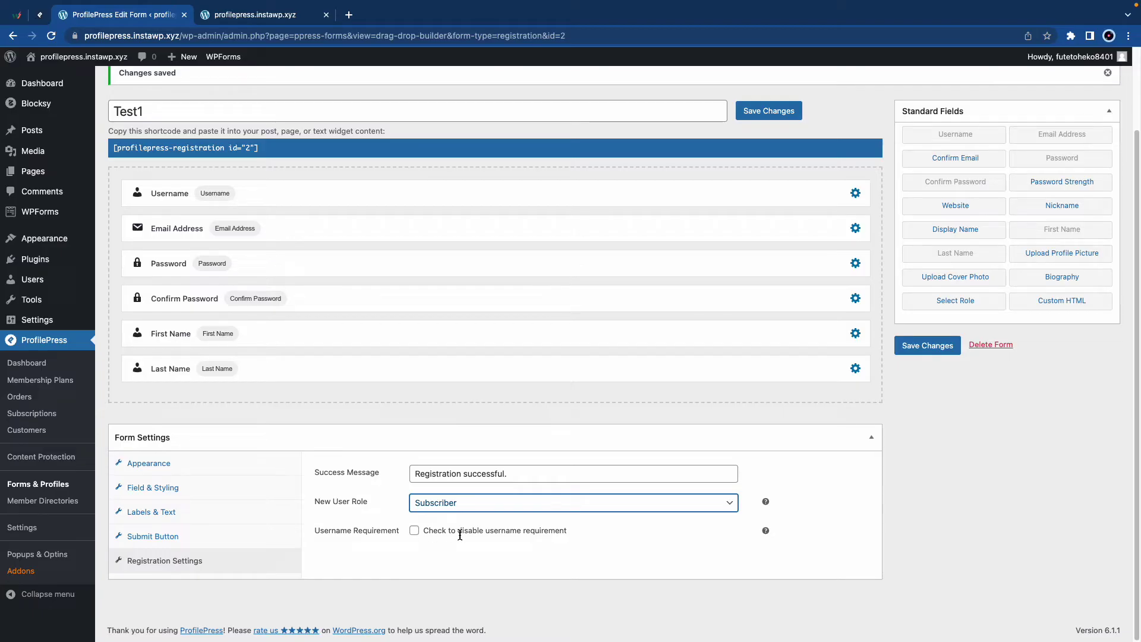
pyautogui.scroll(3, 542, 535)
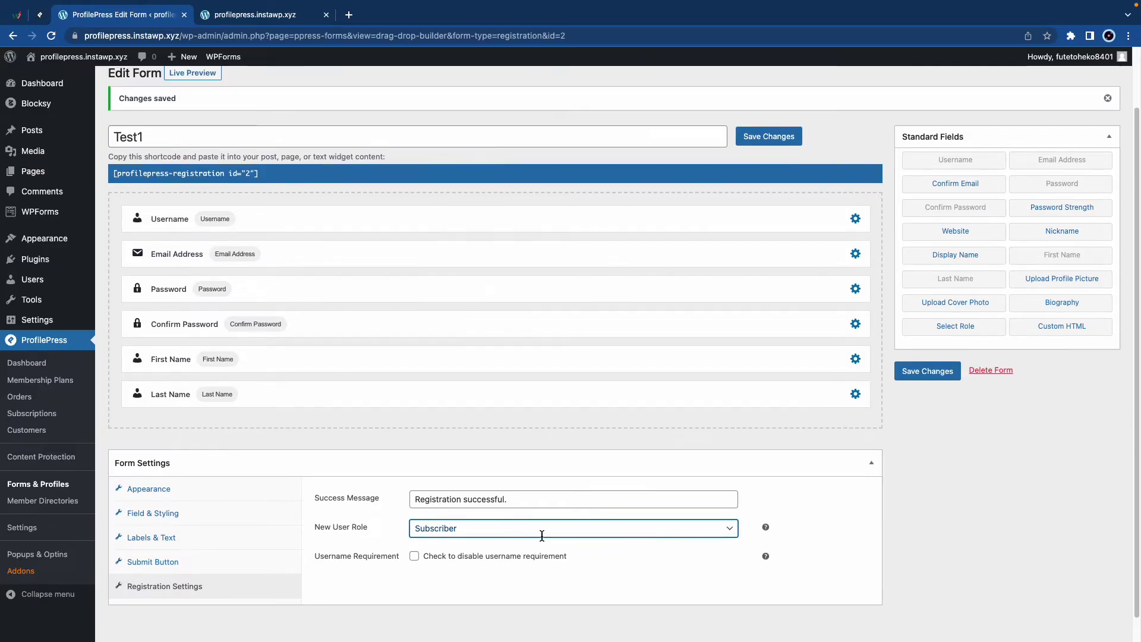
pyautogui.click(765, 211)
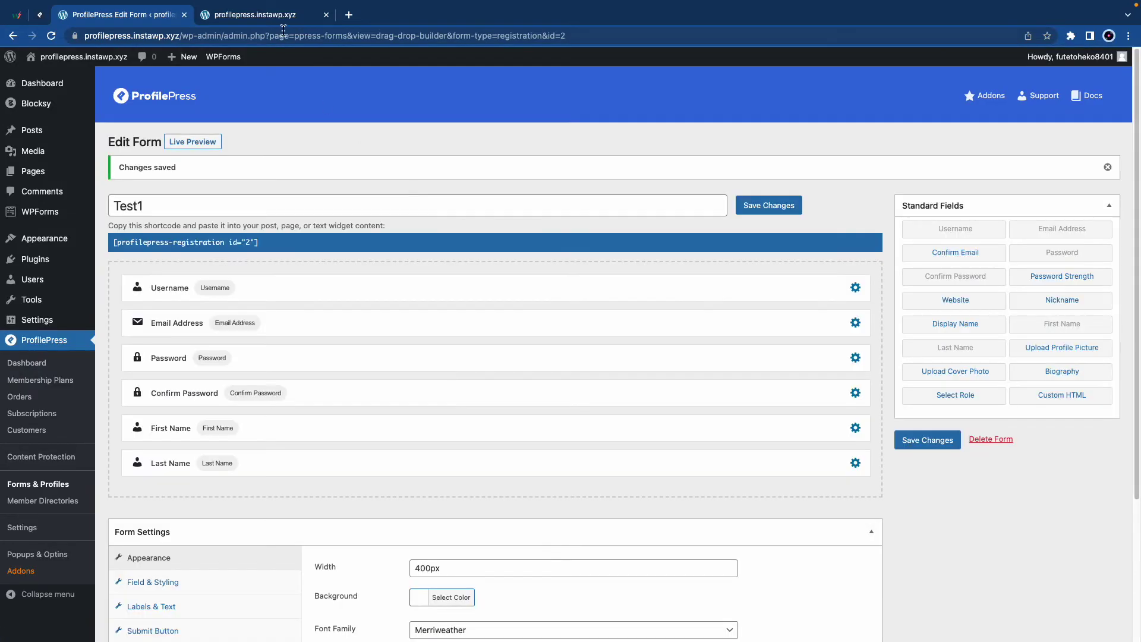
# - Reload the preview to see the black pressed button, then return to the editor
pyautogui.click(284, 18)
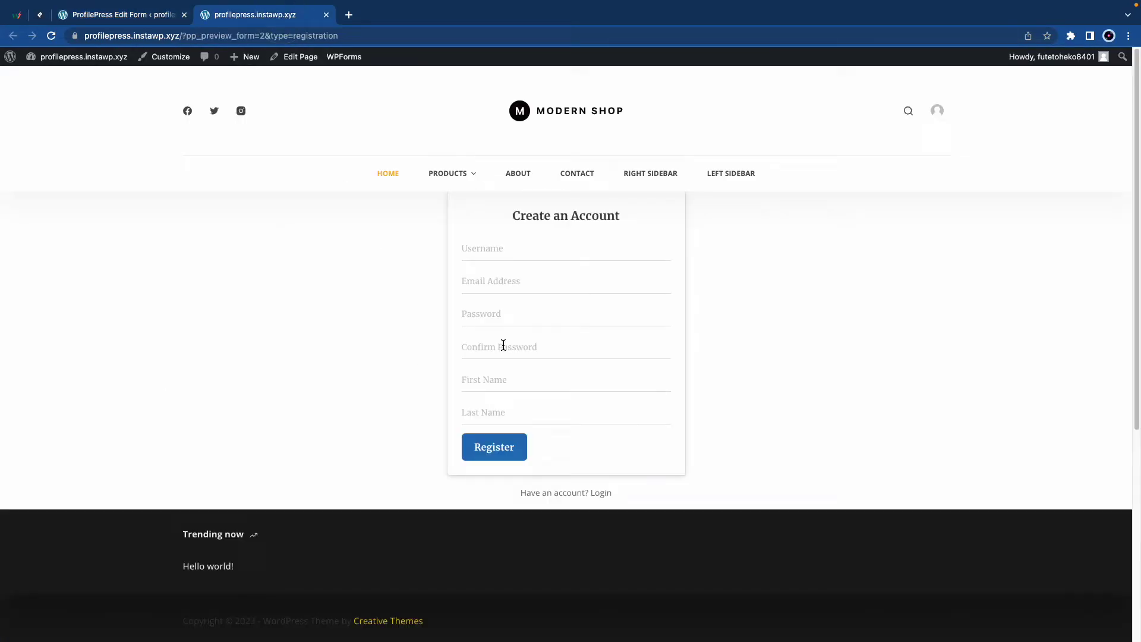
pyautogui.press('super+r')
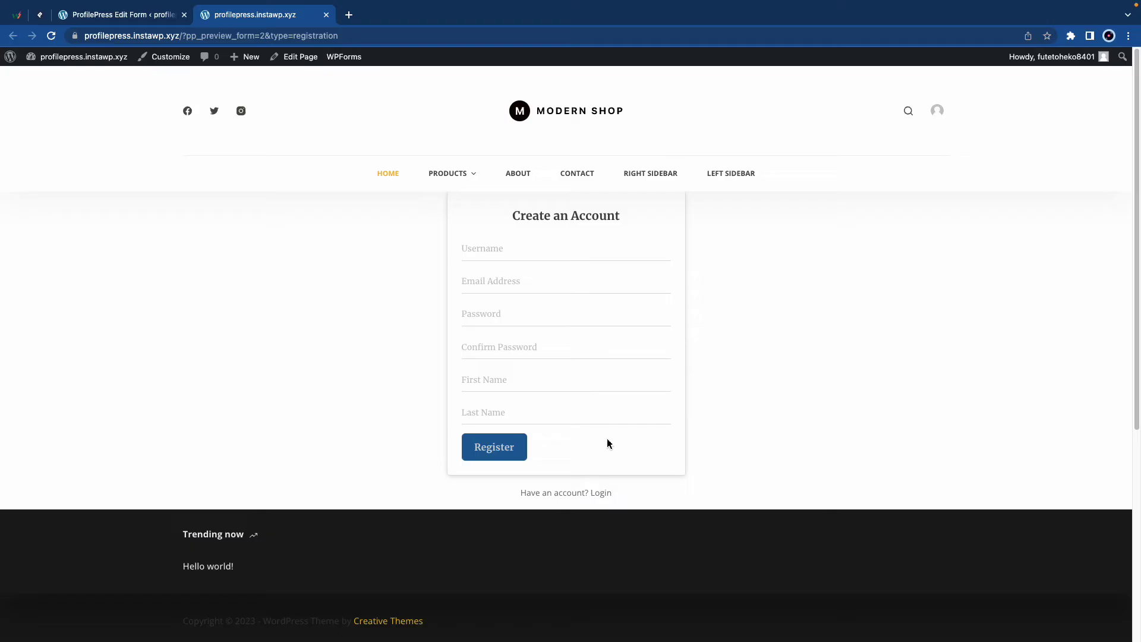
pyautogui.click(165, 23)
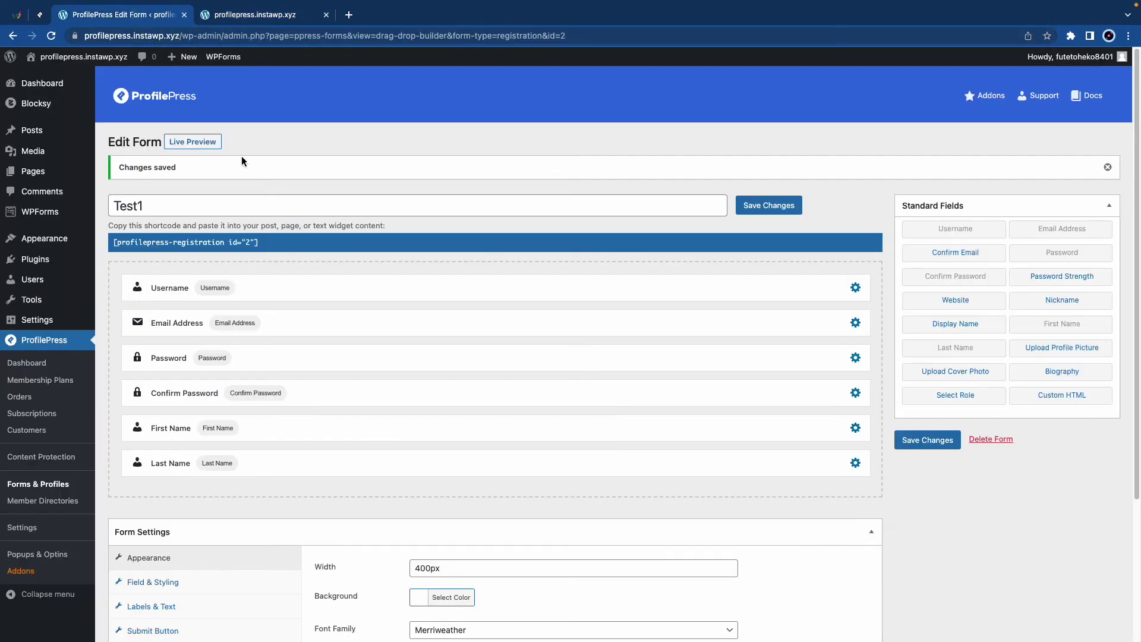
pyautogui.scroll(-3, 382, 412)
# - Set the button's focused text colour to white, save, and reload the preview
pyautogui.click(243, 452)
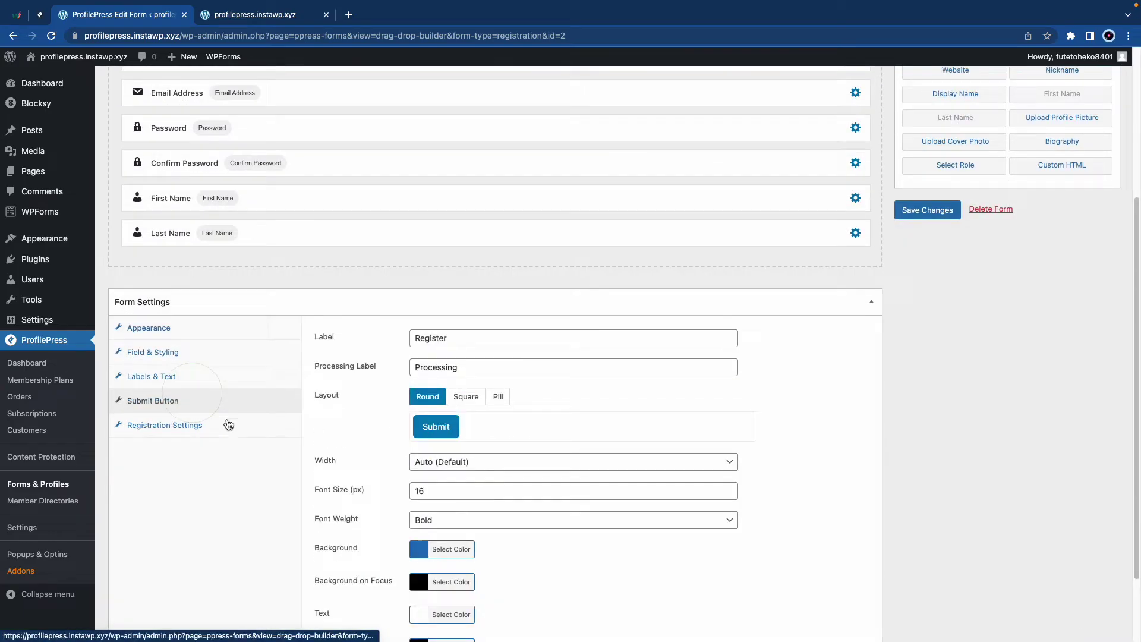
pyautogui.scroll(-3, 446, 507)
pyautogui.click(423, 558)
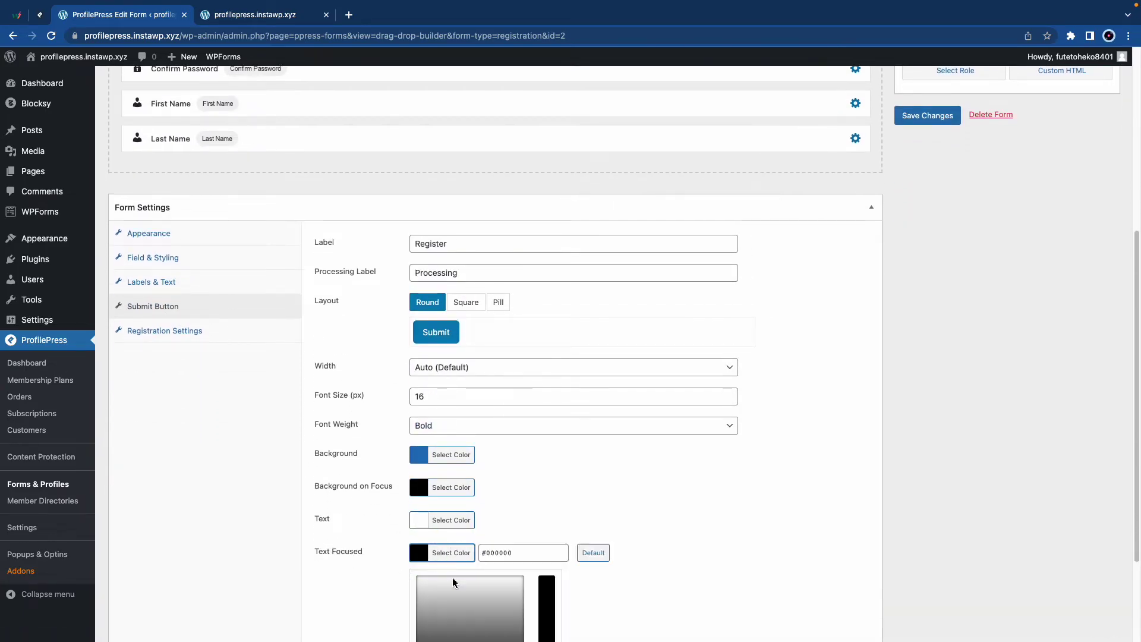
pyautogui.scroll(-3, 451, 576)
pyautogui.moveTo(420, 586); pyautogui.dragTo(395, 433)
pyautogui.click(550, 451)
pyautogui.click(533, 398)
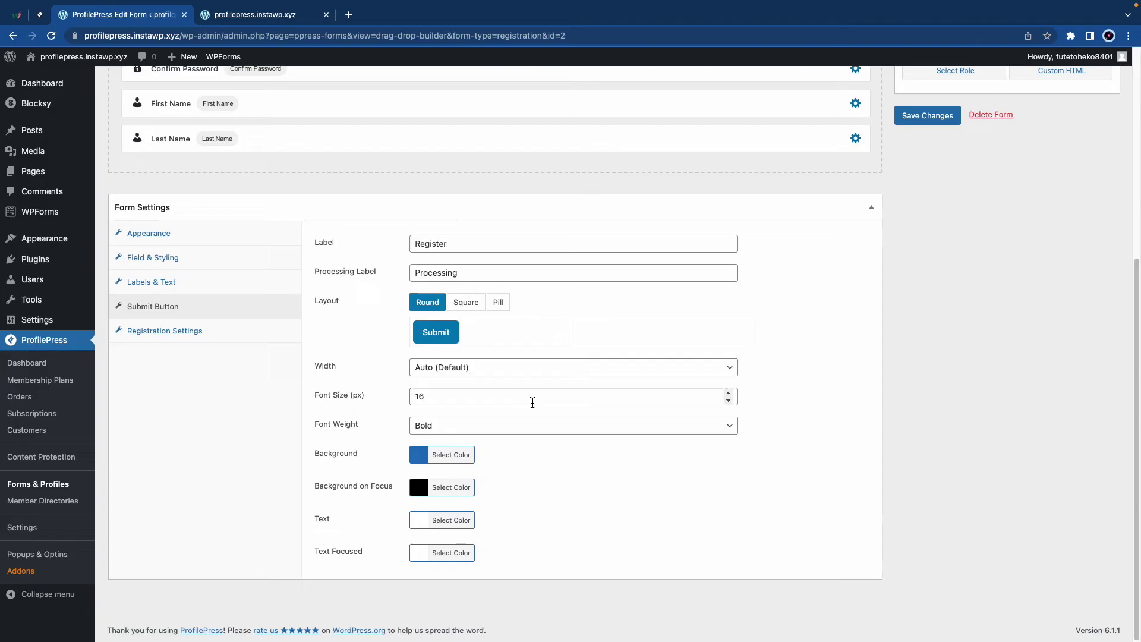
pyautogui.press('Return')
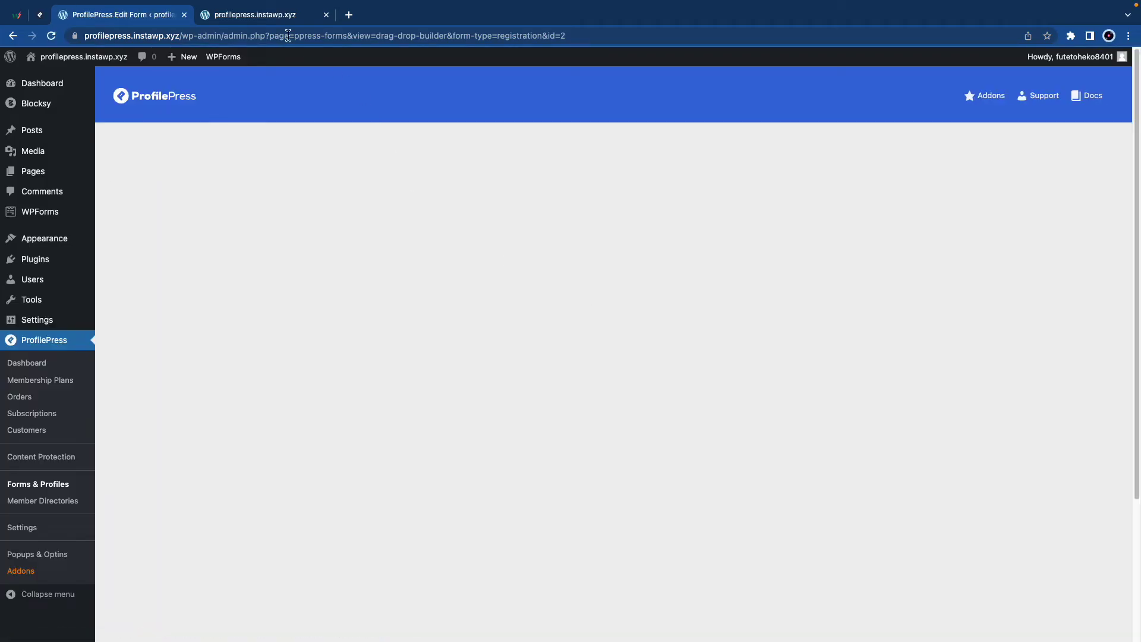
pyautogui.click(285, 18)
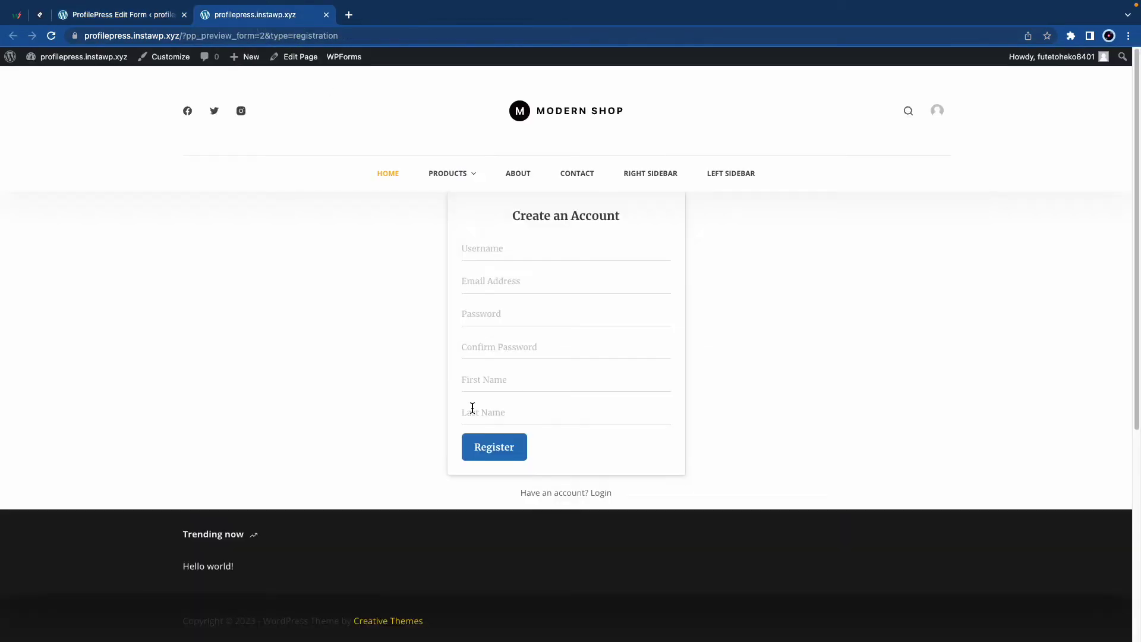
pyautogui.press('super+r')
# - Copy the Test1 form's shortcode from the form editor
pyautogui.click(153, 18)
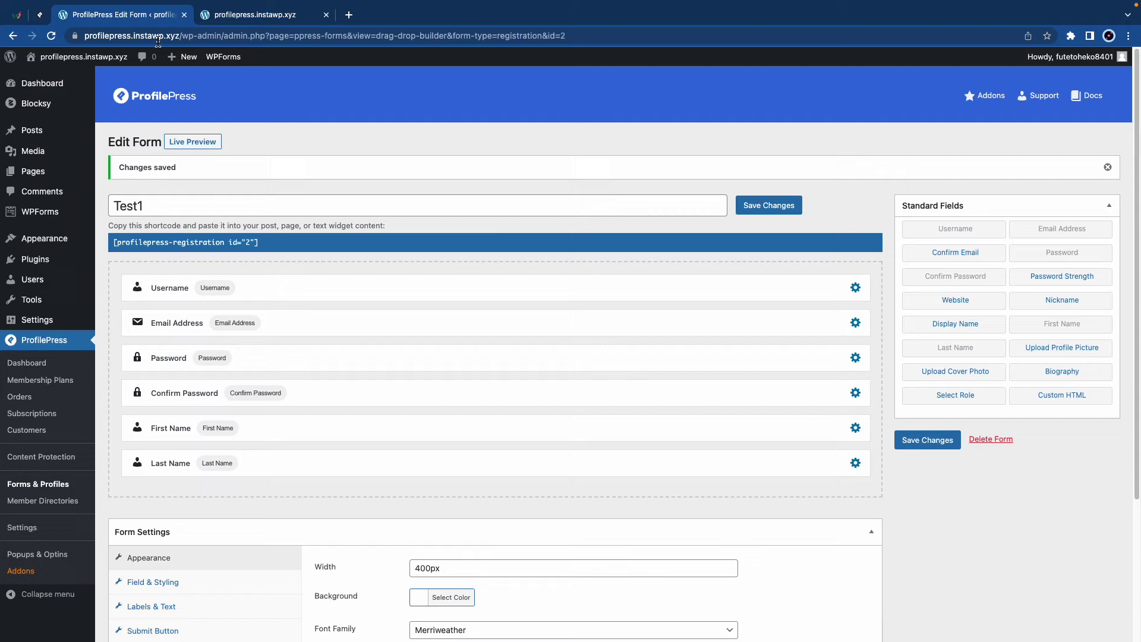
pyautogui.click(233, 245)
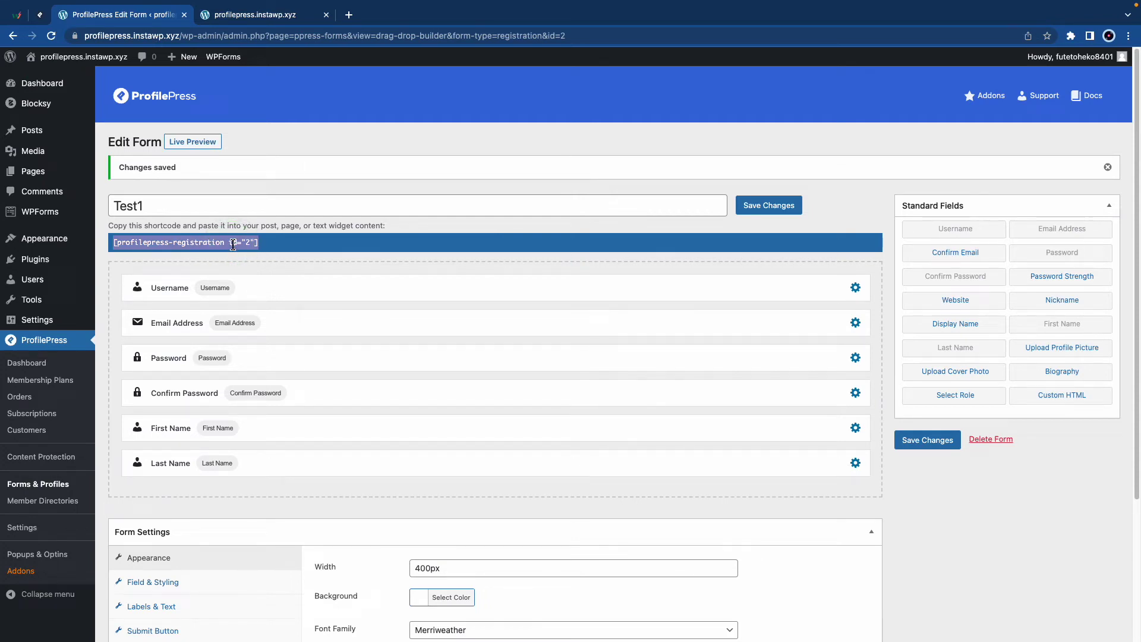
pyautogui.hotkey('ctrl', 'c')
# - Publish a new page titled 'Register' with the pasted shortcode, and copy its address
pyautogui.rightClick(121, 191)
pyautogui.click(179, 194)
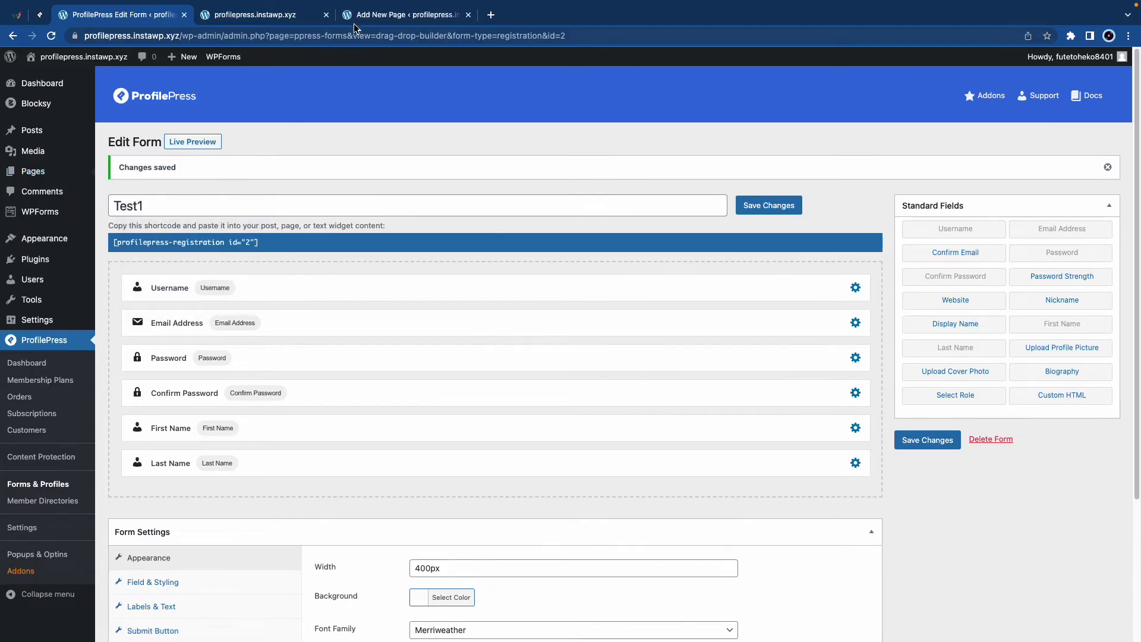
pyautogui.click(356, 19)
pyautogui.click(163, 118)
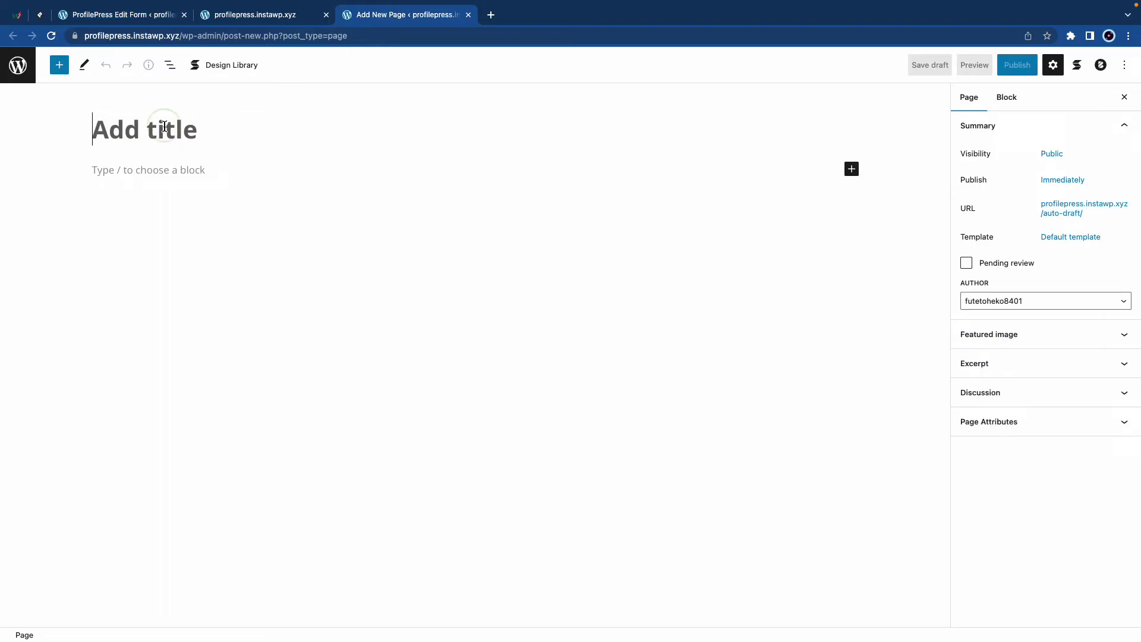
pyautogui.write('Register')
pyautogui.click(130, 170)
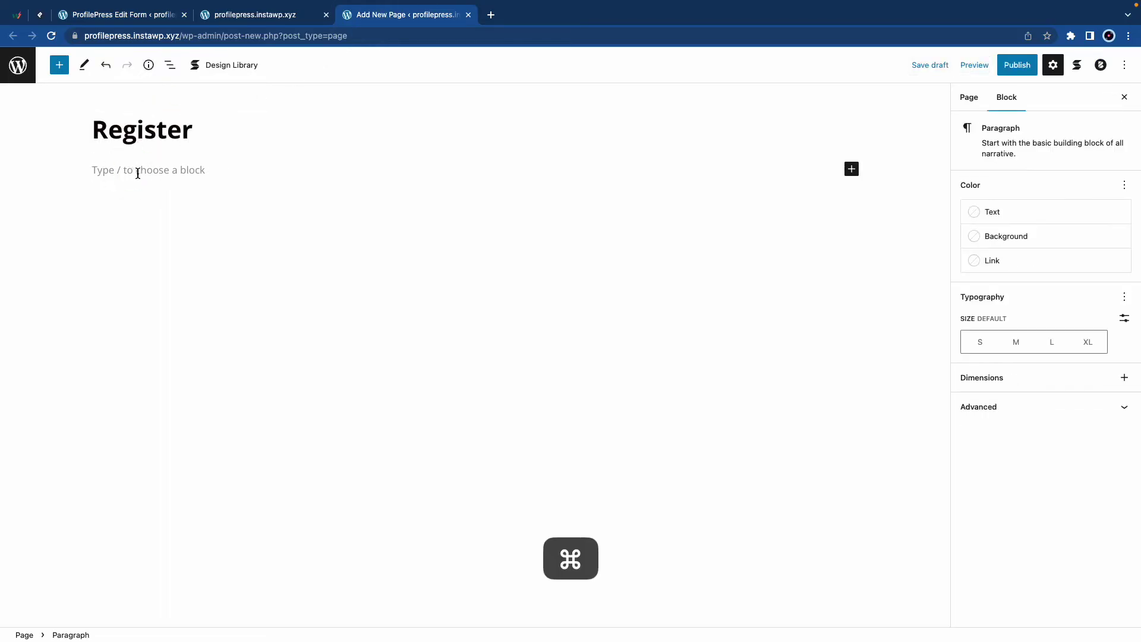
pyautogui.press('super+v')
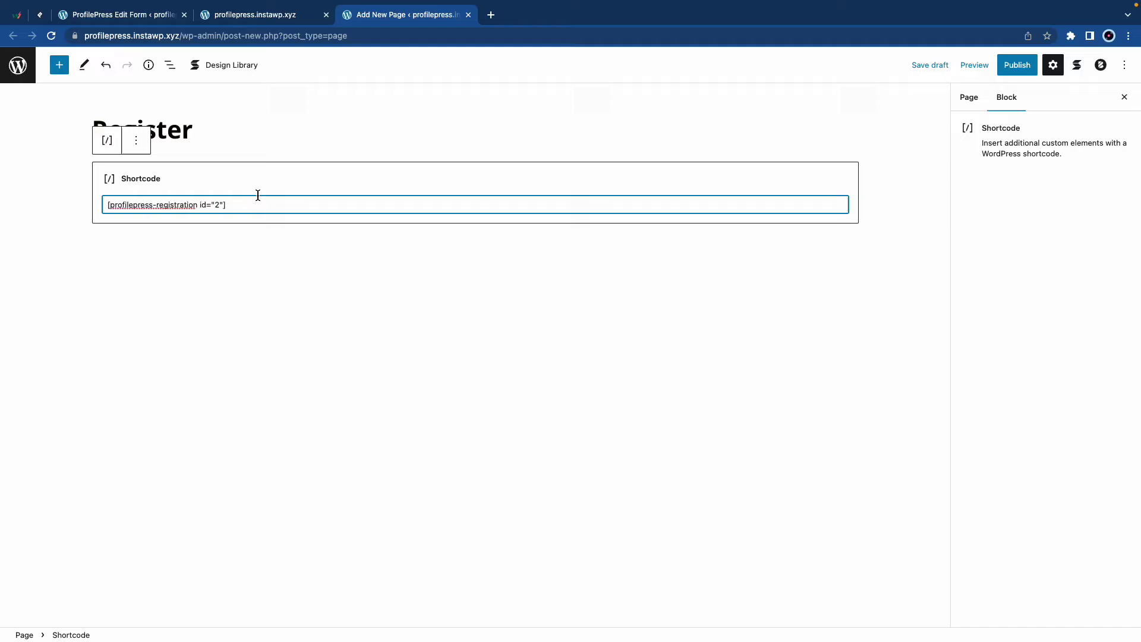
pyautogui.click(1017, 65)
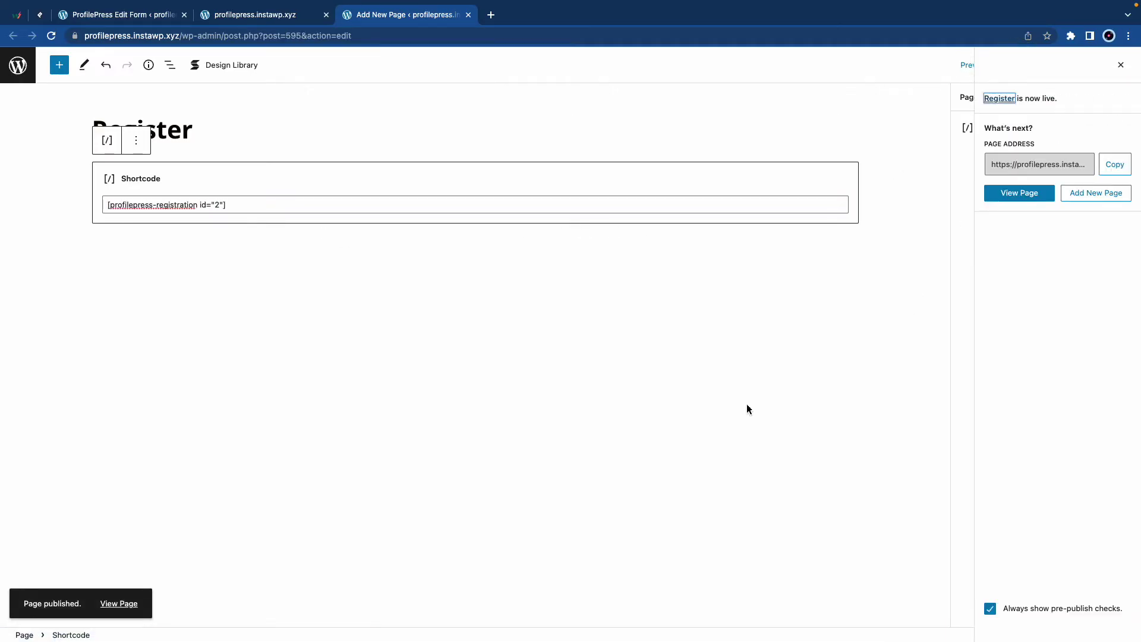
pyautogui.rightClick(109, 603)
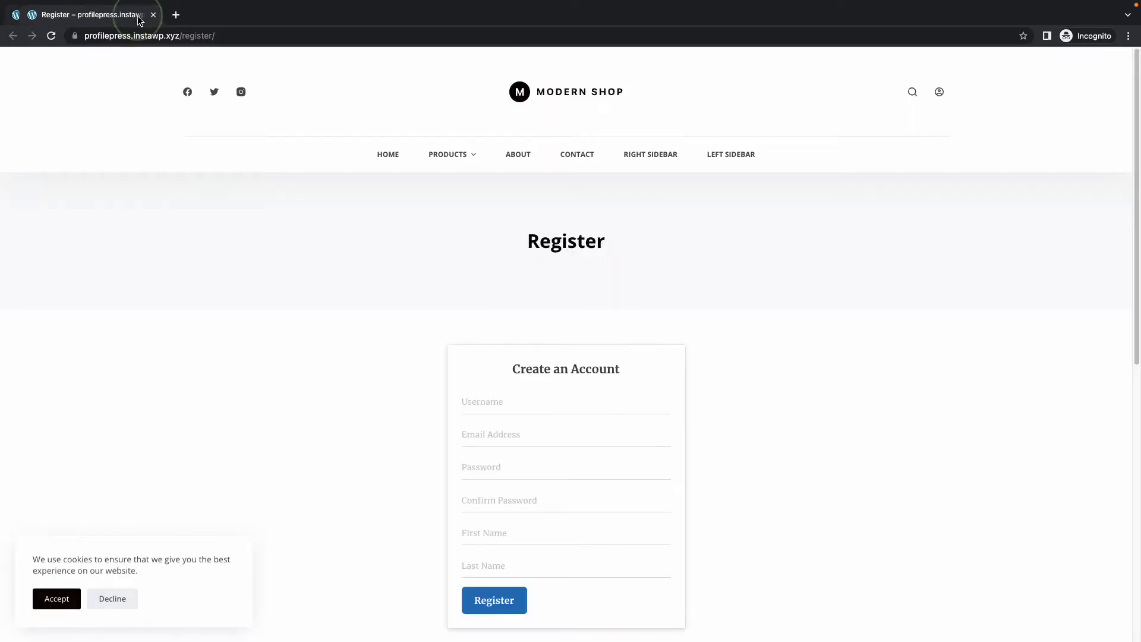
pyautogui.click(489, 405)
pyautogui.scroll(-2, 533, 341)
pyautogui.click(534, 361)
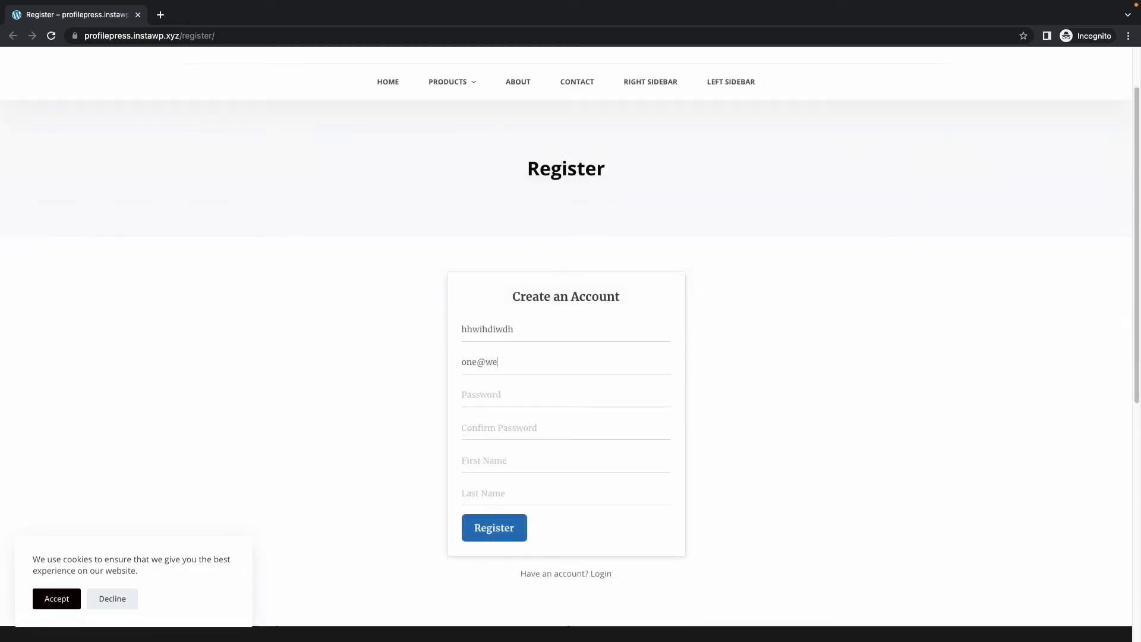
pyautogui.click(535, 389)
pyautogui.press('super+v')
pyautogui.click(504, 425)
pyautogui.press('super+v')
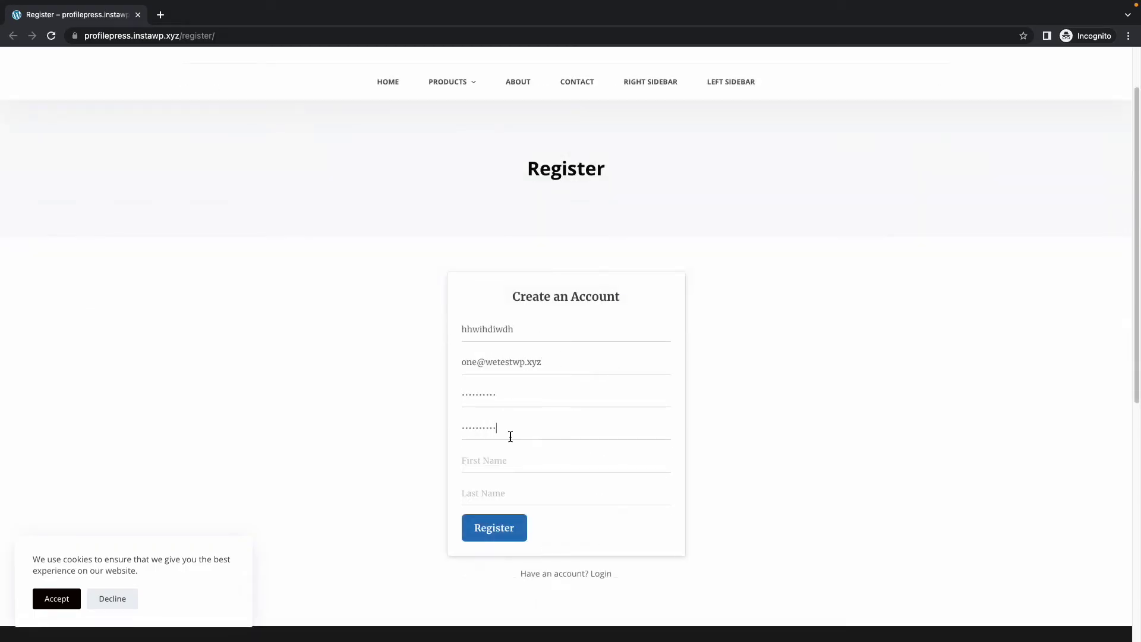
pyautogui.press('Tab')
pyautogui.write('JohnDoe')
pyautogui.click(509, 521)
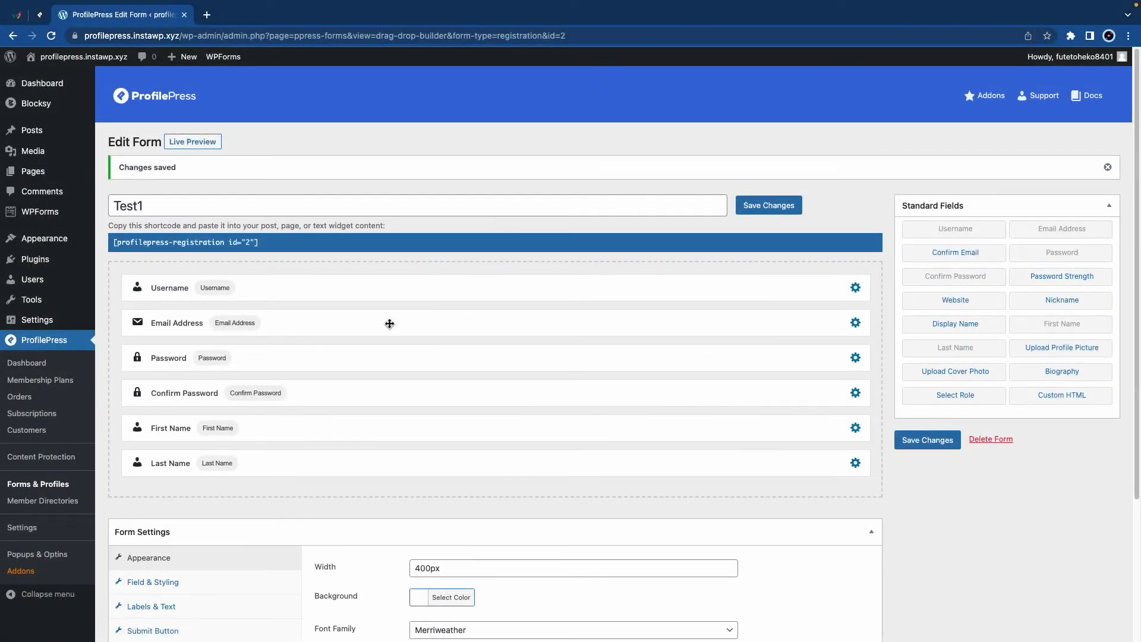
# - Create a drag-and-drop login form named 'Login test', preview it, then close the preview
pyautogui.click(57, 489)
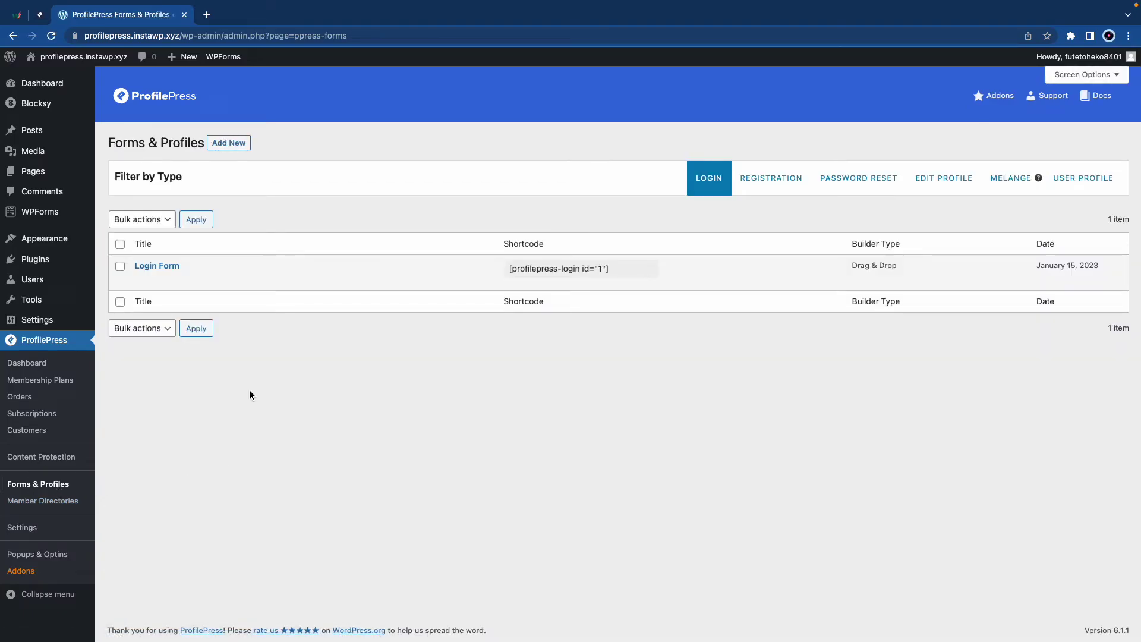
pyautogui.click(232, 145)
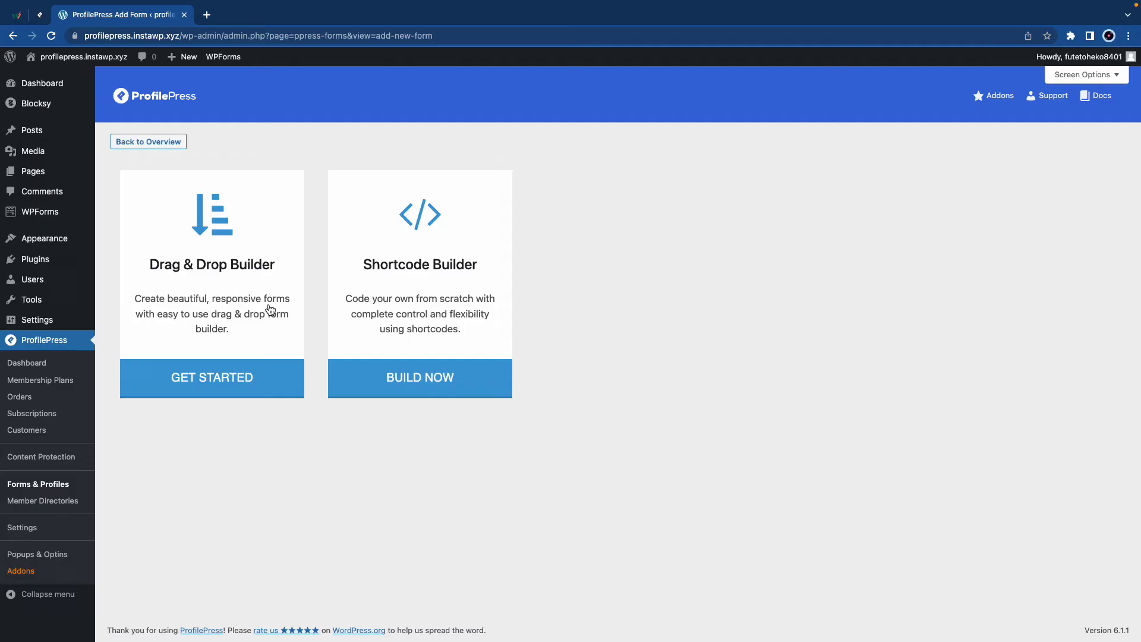
pyautogui.click(244, 269)
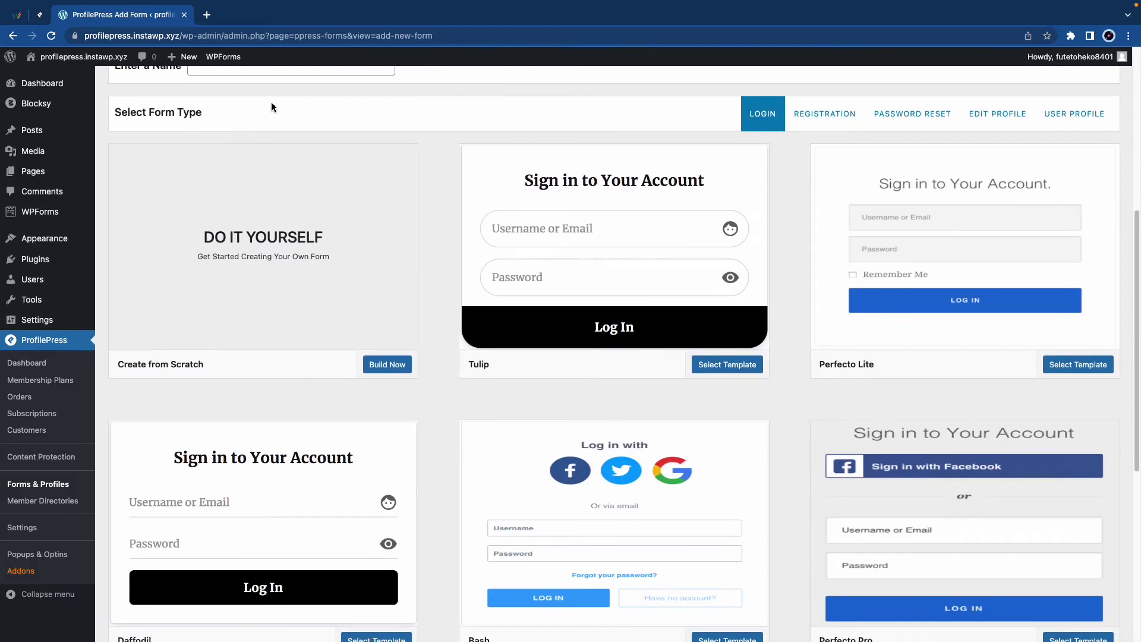
pyautogui.scroll(1, 271, 107)
pyautogui.click(267, 101)
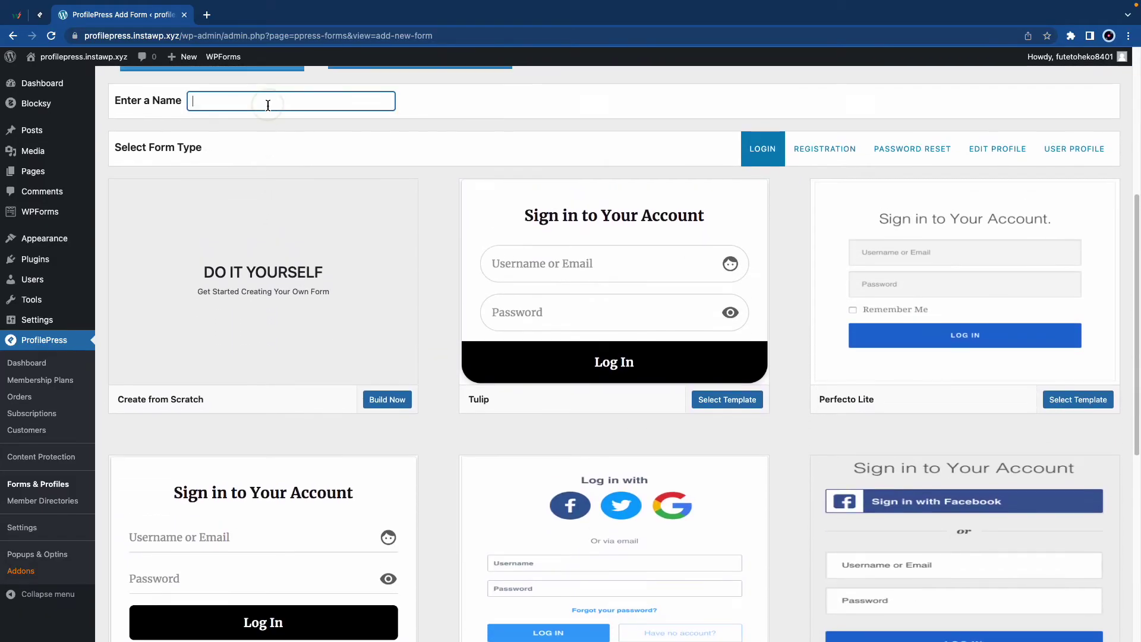
pyautogui.write('Login test')
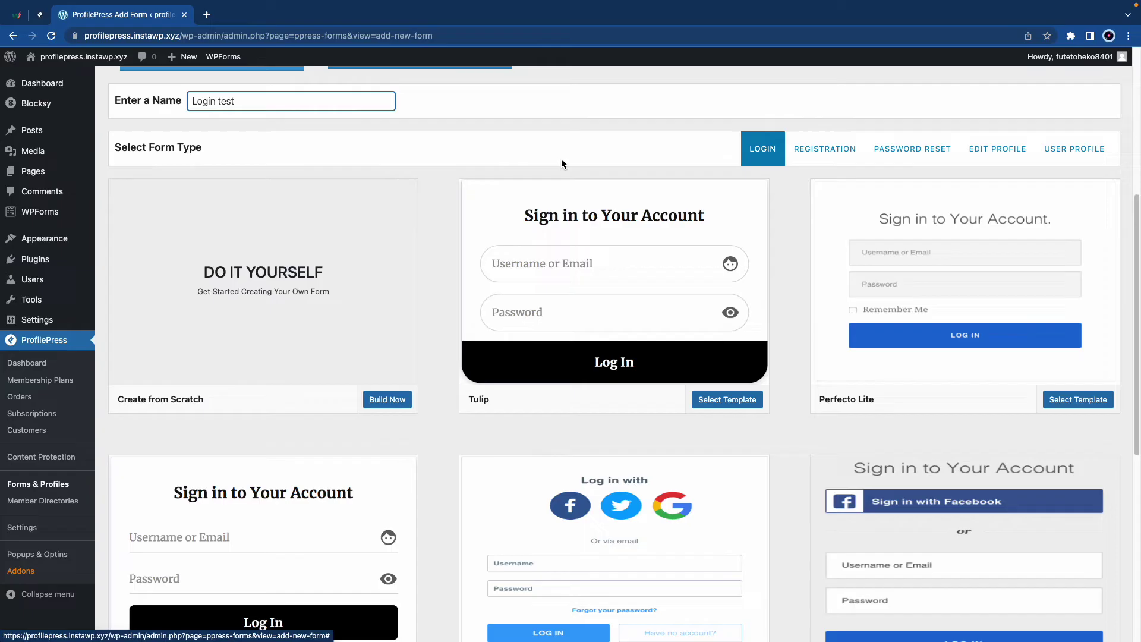
pyautogui.click(925, 287)
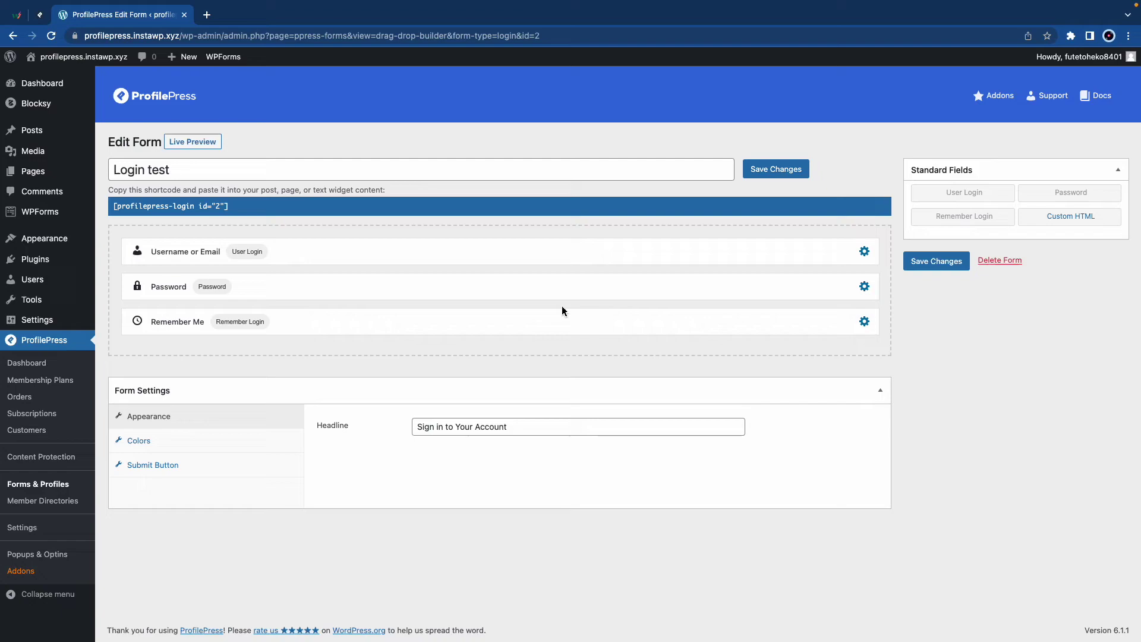
pyautogui.click(215, 145)
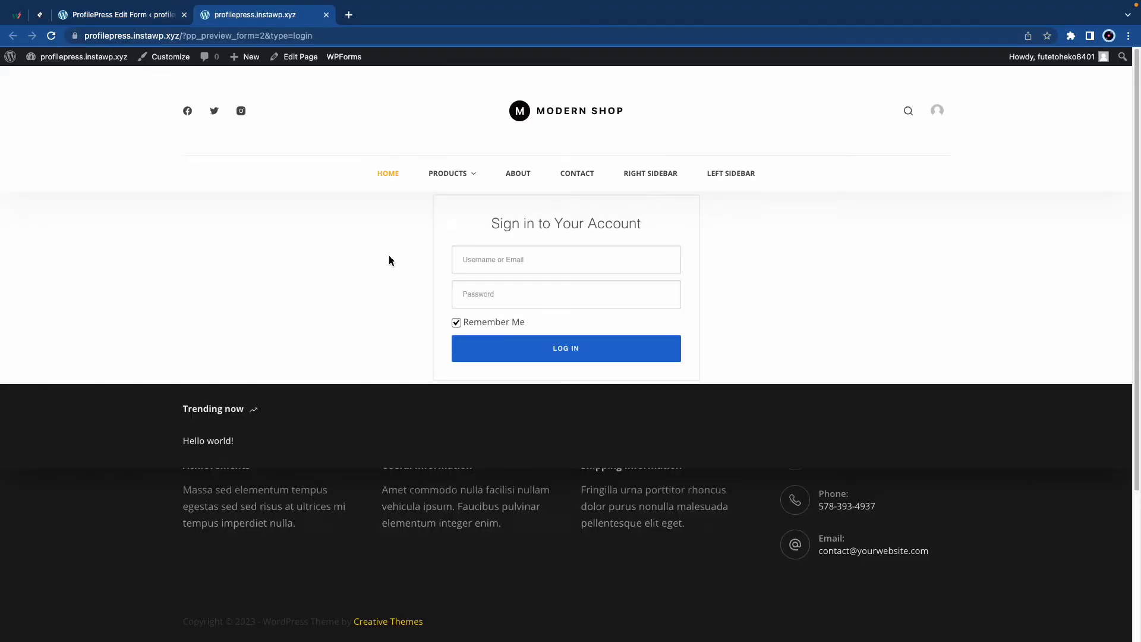
pyautogui.click(327, 15)
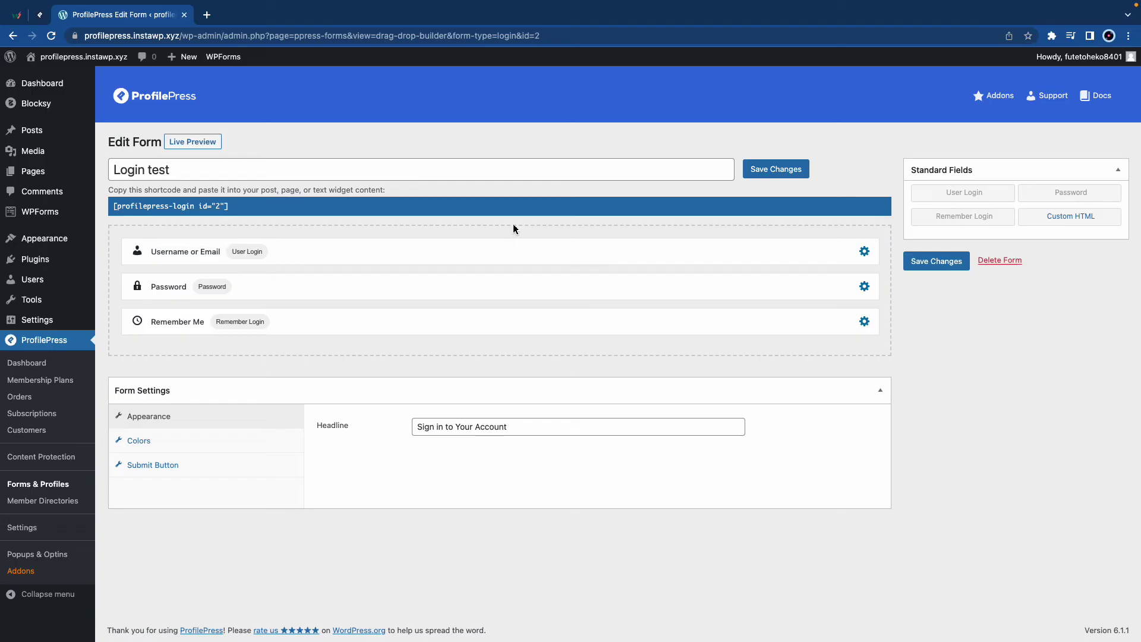
# - Create a Shortcode Builder login form named 'Shortcode test'
pyautogui.click(53, 488)
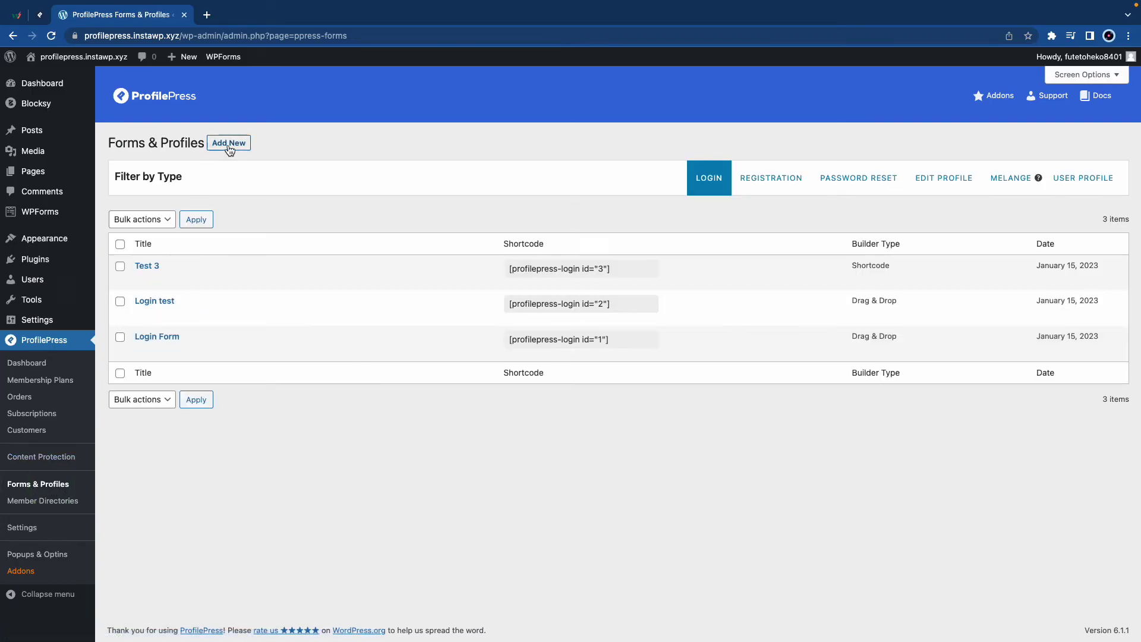
pyautogui.click(230, 144)
pyautogui.click(407, 244)
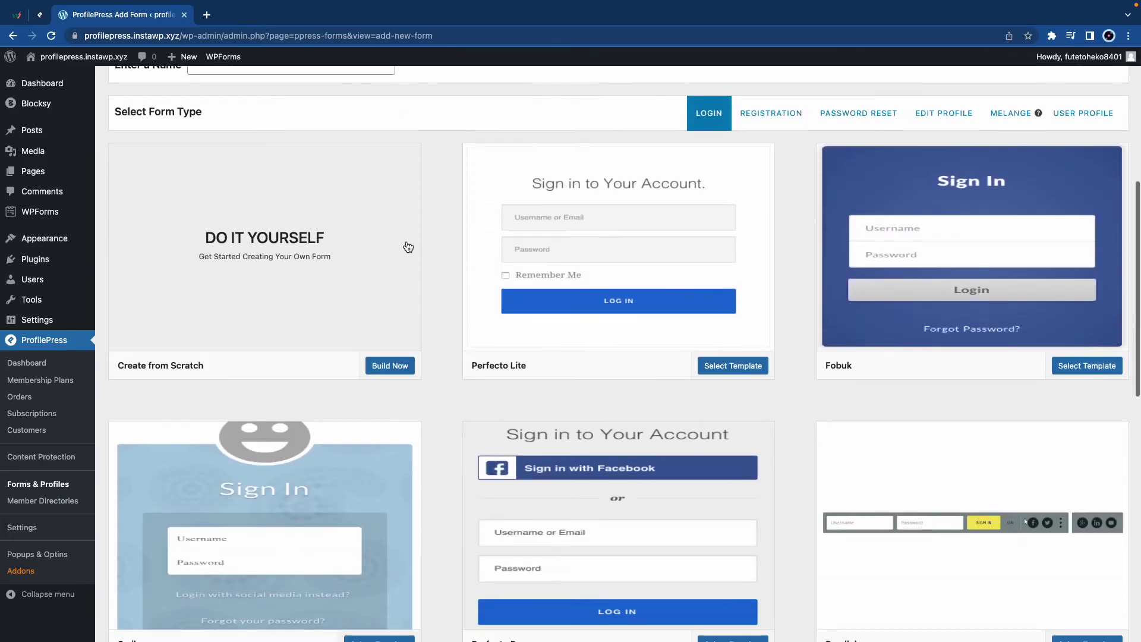
pyautogui.scroll(1, 356, 178)
pyautogui.click(288, 102)
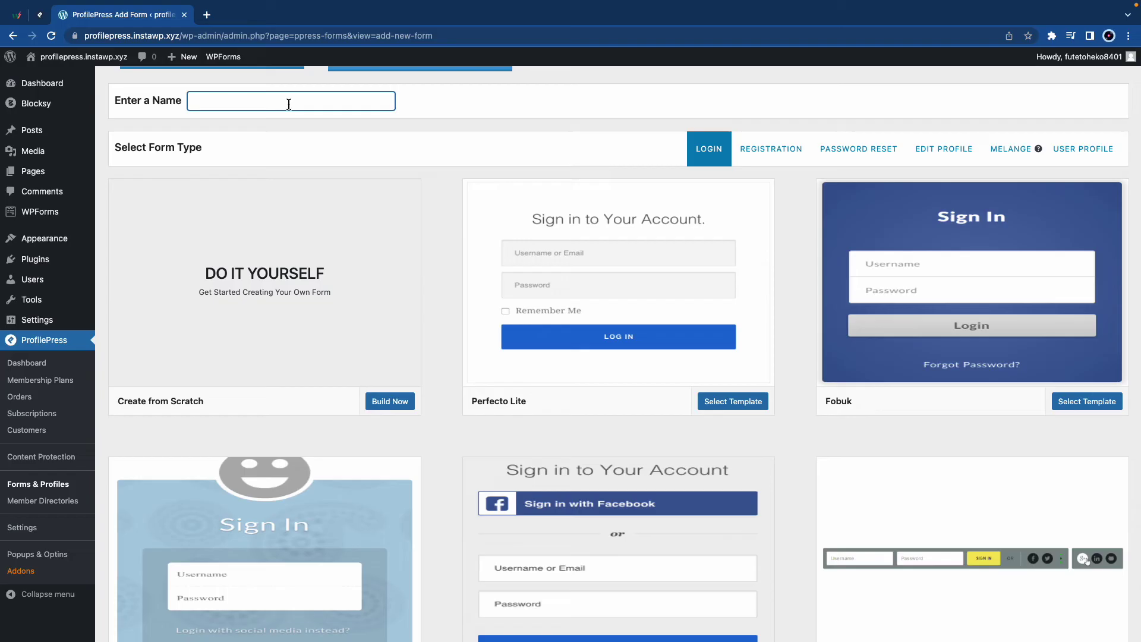
pyautogui.write('Shortcode test')
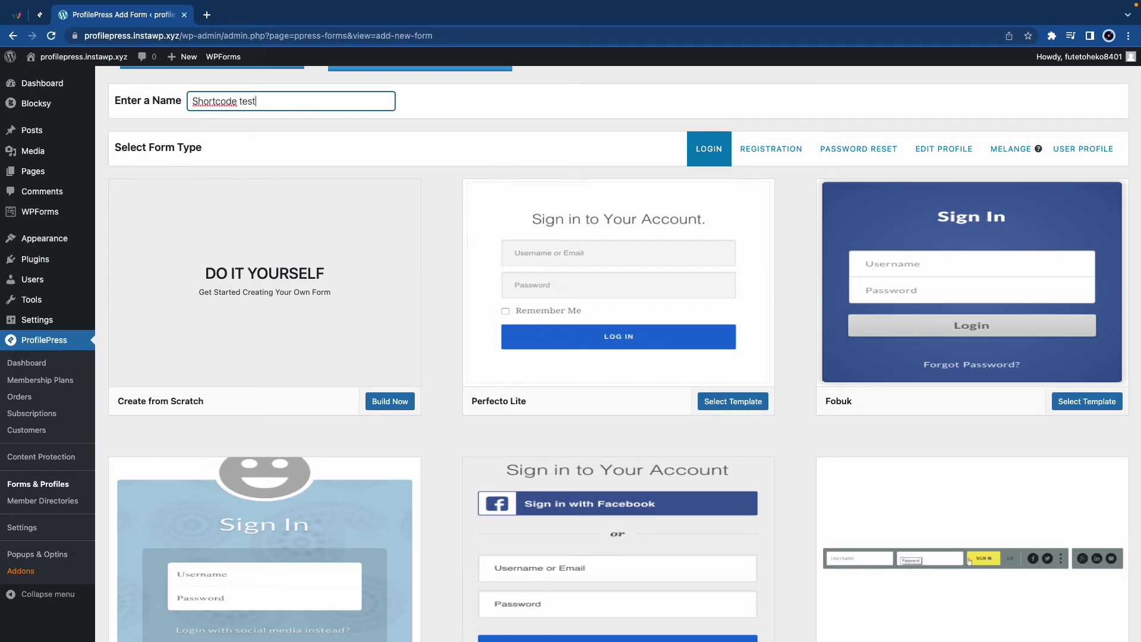
pyautogui.scroll(-1, 604, 263)
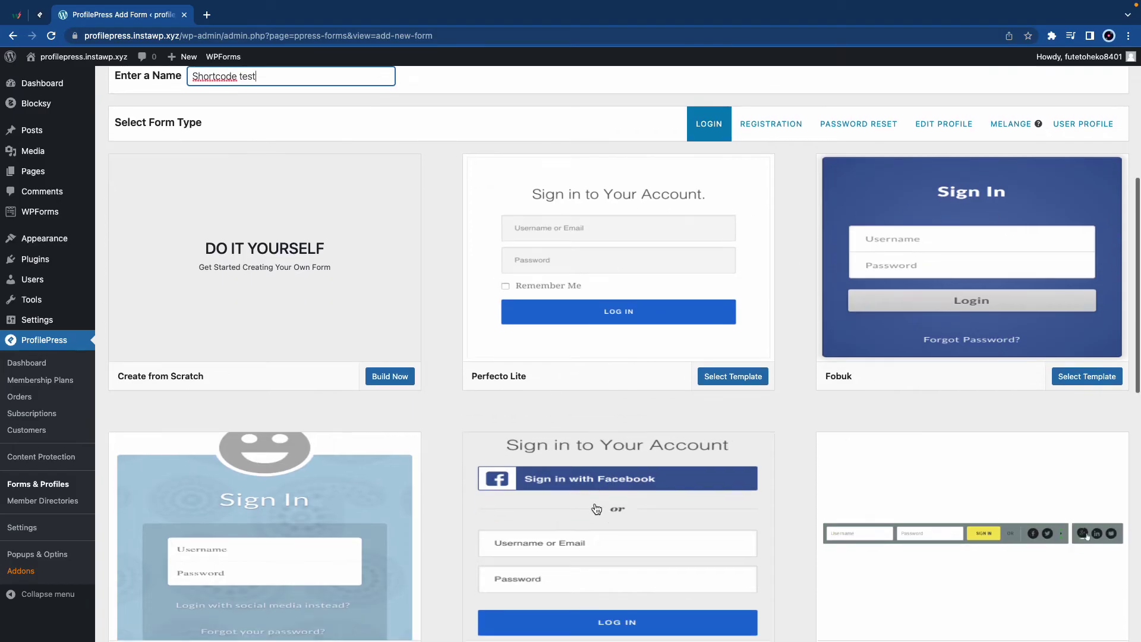
pyautogui.scroll(3, 435, 416)
pyautogui.click(374, 342)
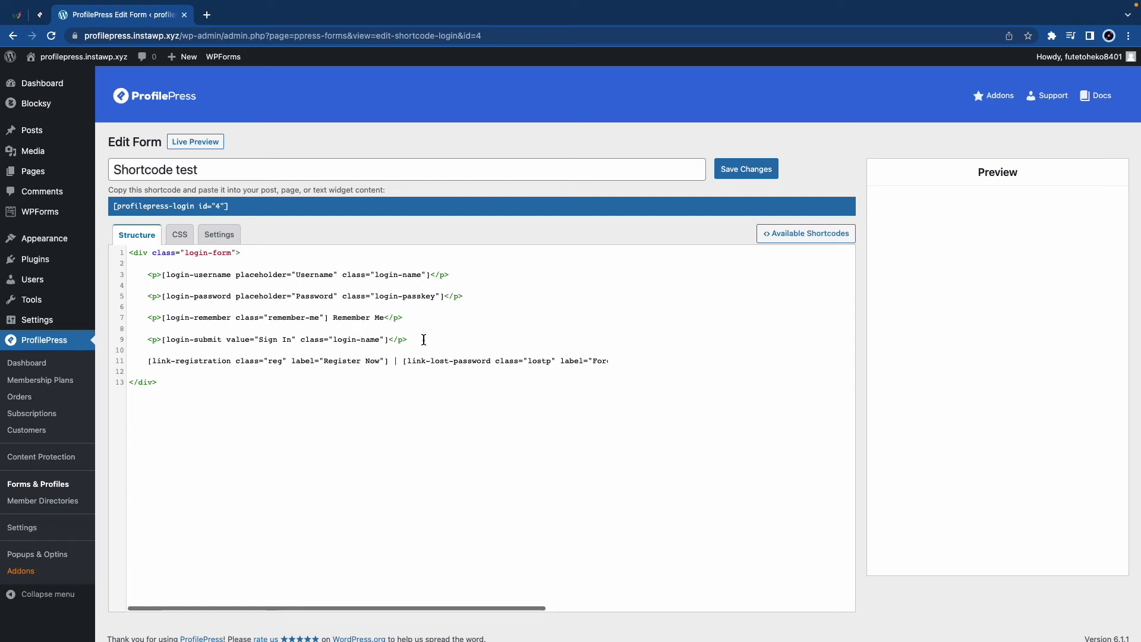
# - Add a blank line after line 9 of the structure code, then remove it
pyautogui.click(424, 340)
pyautogui.press('Return')
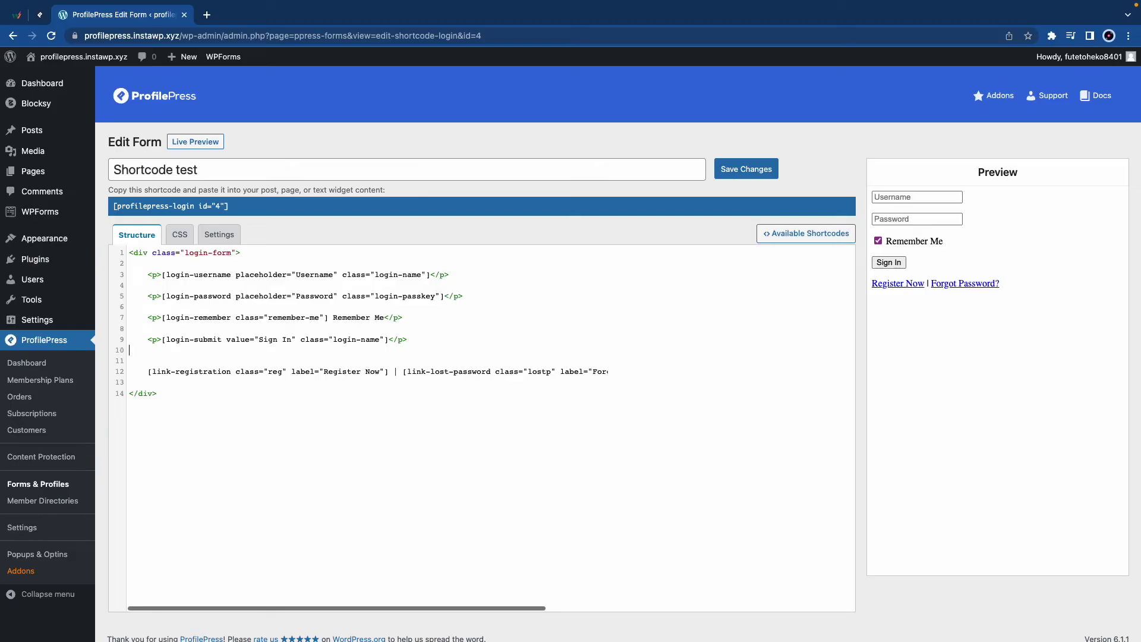
pyautogui.press('BackSpace')
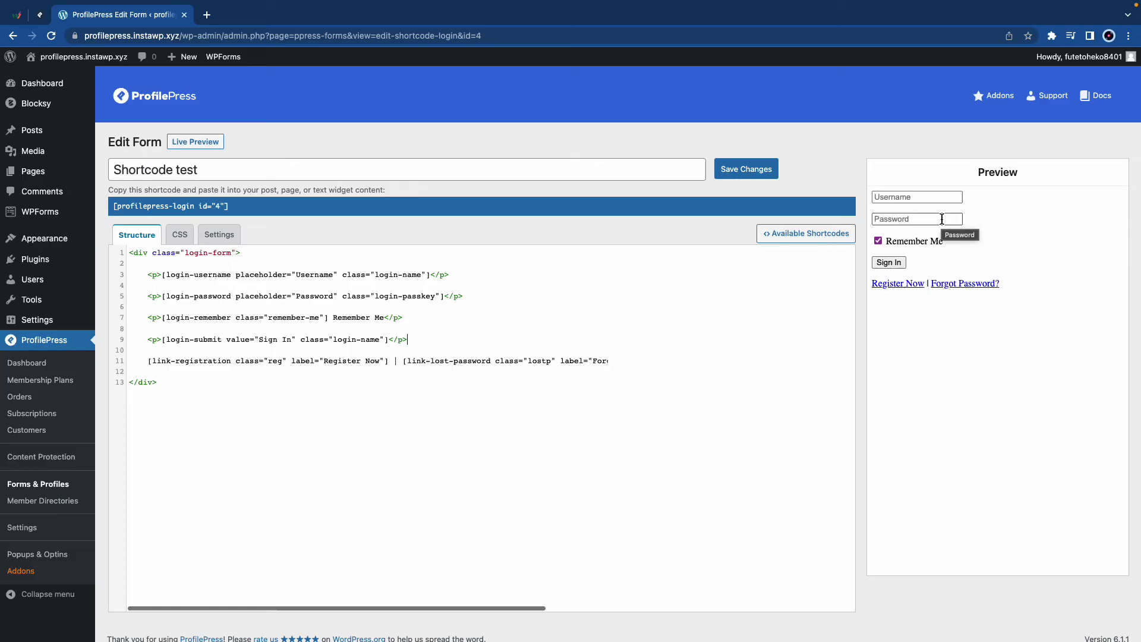
# - Browse the available shortcodes, then delete the login-username line from the structure
pyautogui.click(797, 234)
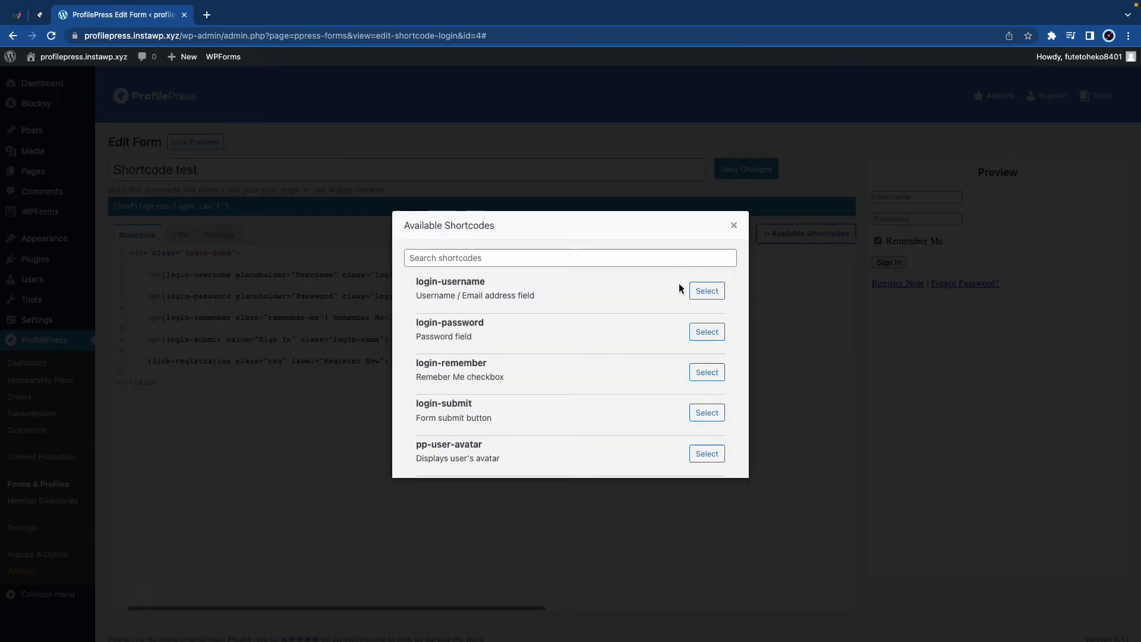
pyautogui.scroll(-3, 681, 288)
pyautogui.scroll(2, 681, 289)
pyautogui.scroll(1, 678, 288)
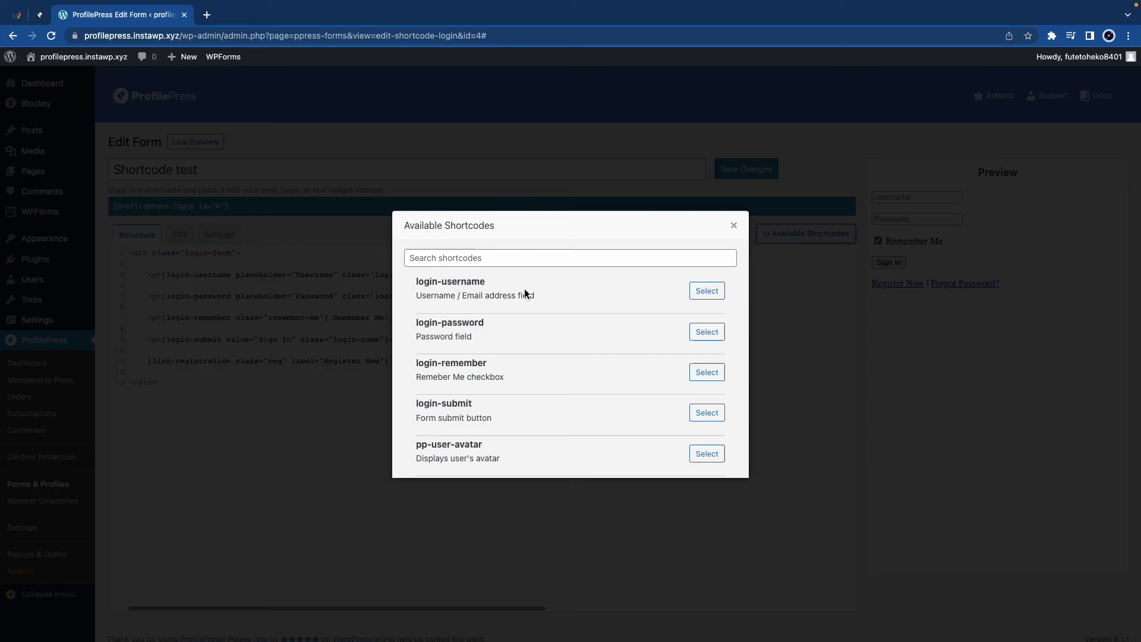
pyautogui.click(733, 225)
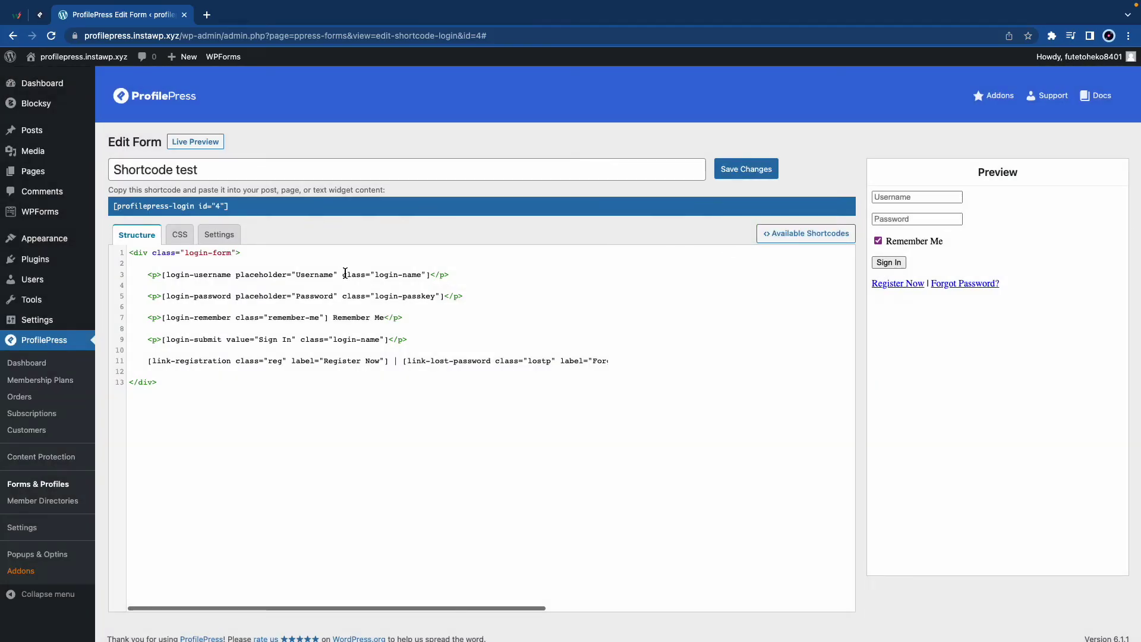
pyautogui.moveTo(467, 276); pyautogui.dragTo(143, 274)
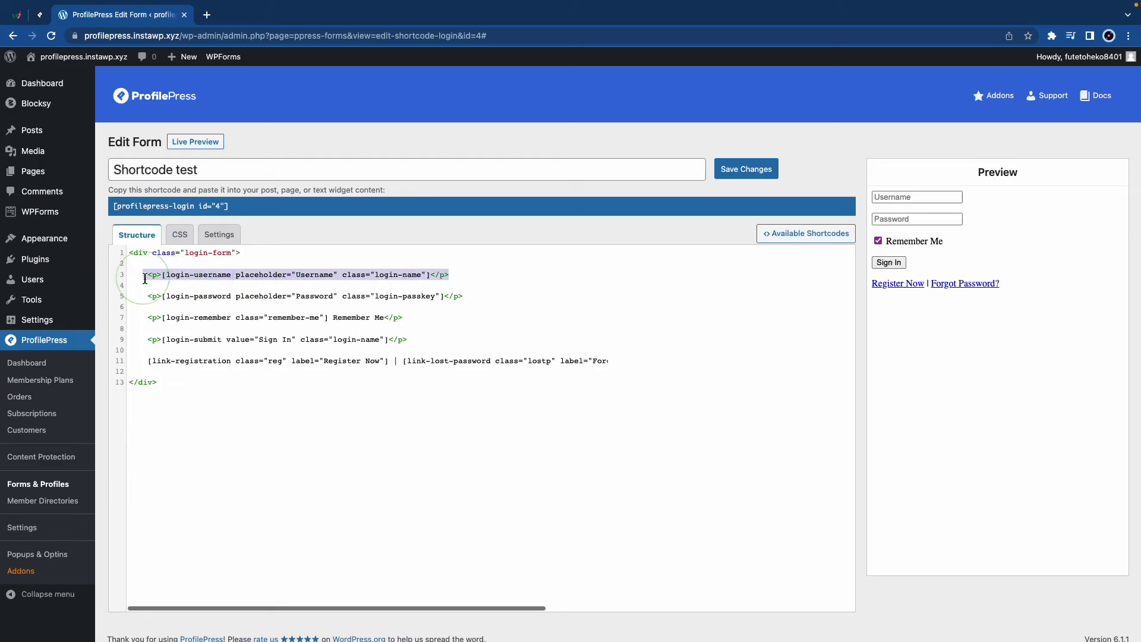
pyautogui.press('BackSpace')
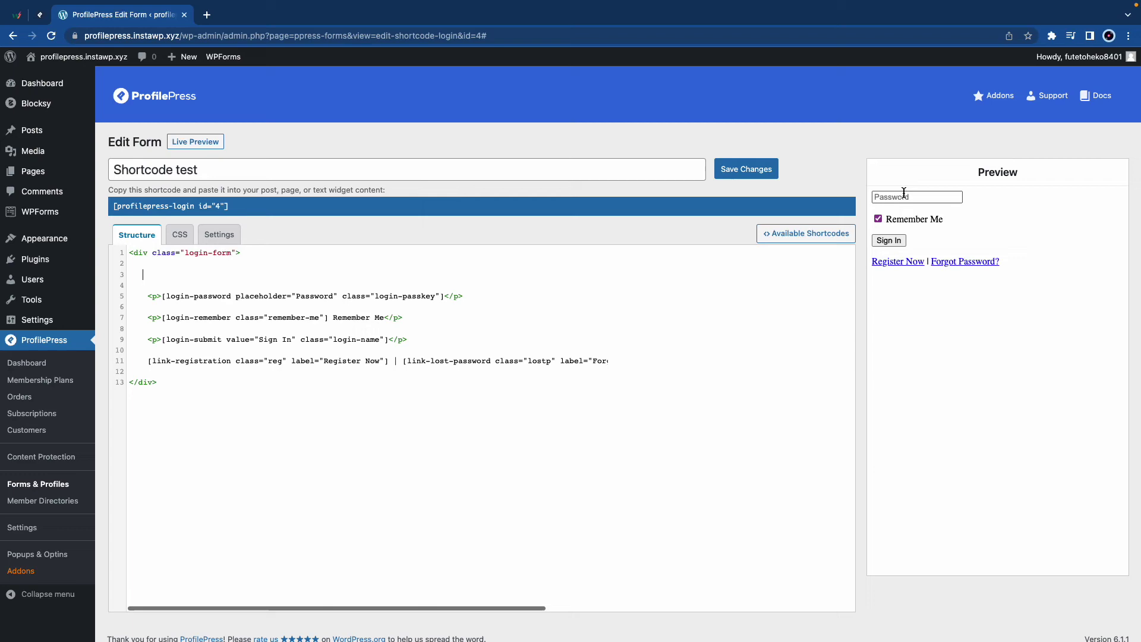
# - Generate a login-username shortcode with placeholder 'Username' and class 'username-field', and copy it
pyautogui.click(808, 233)
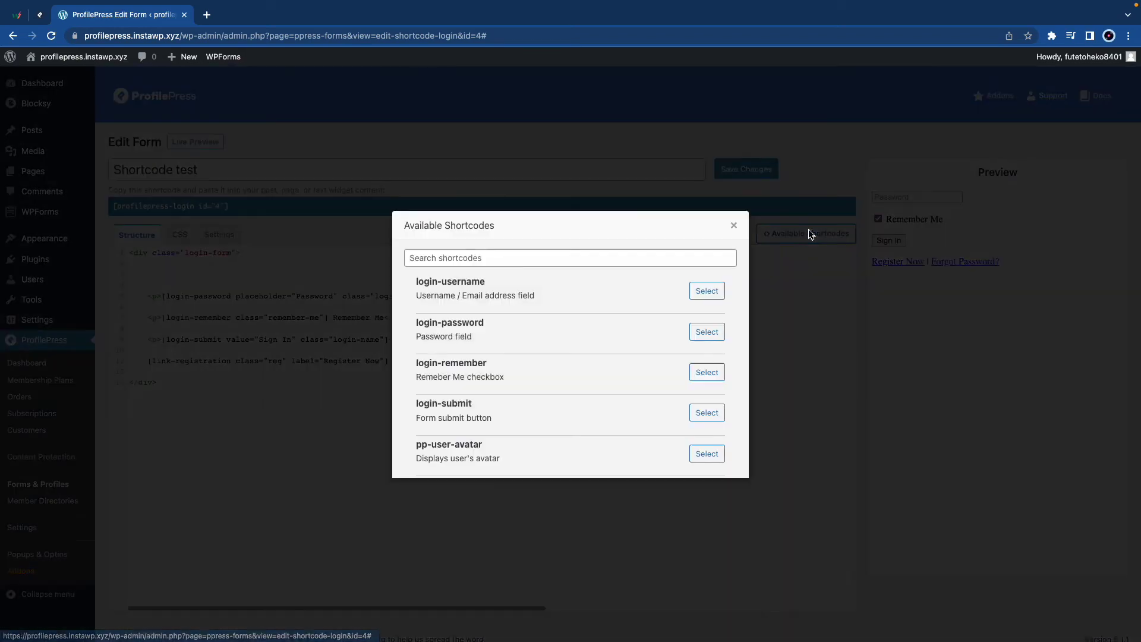
pyautogui.click(702, 294)
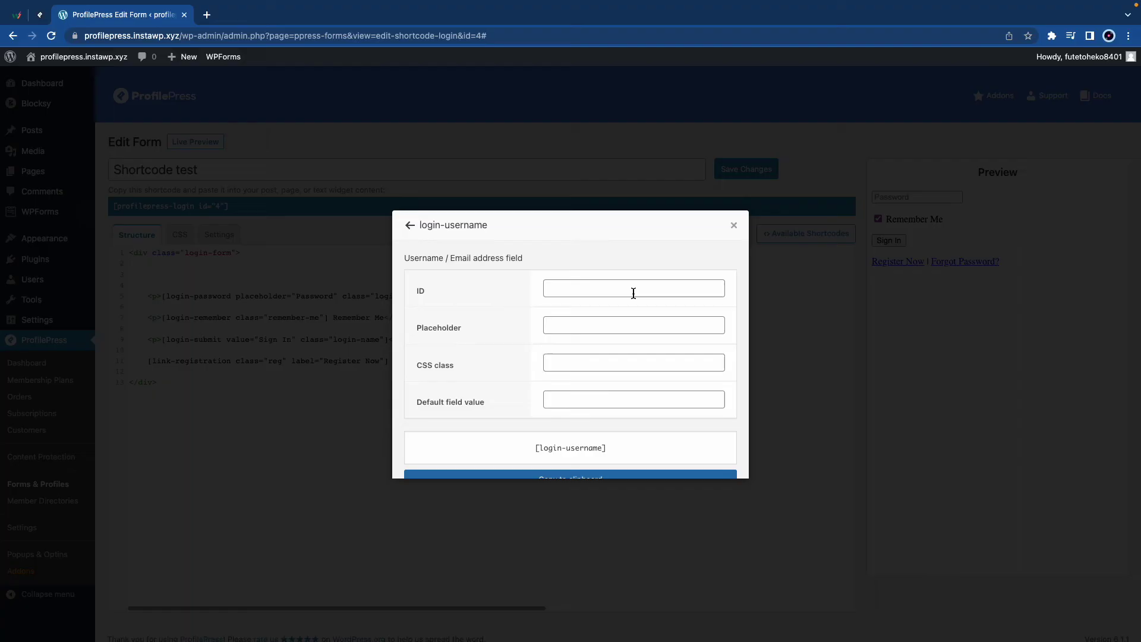
pyautogui.click(630, 318)
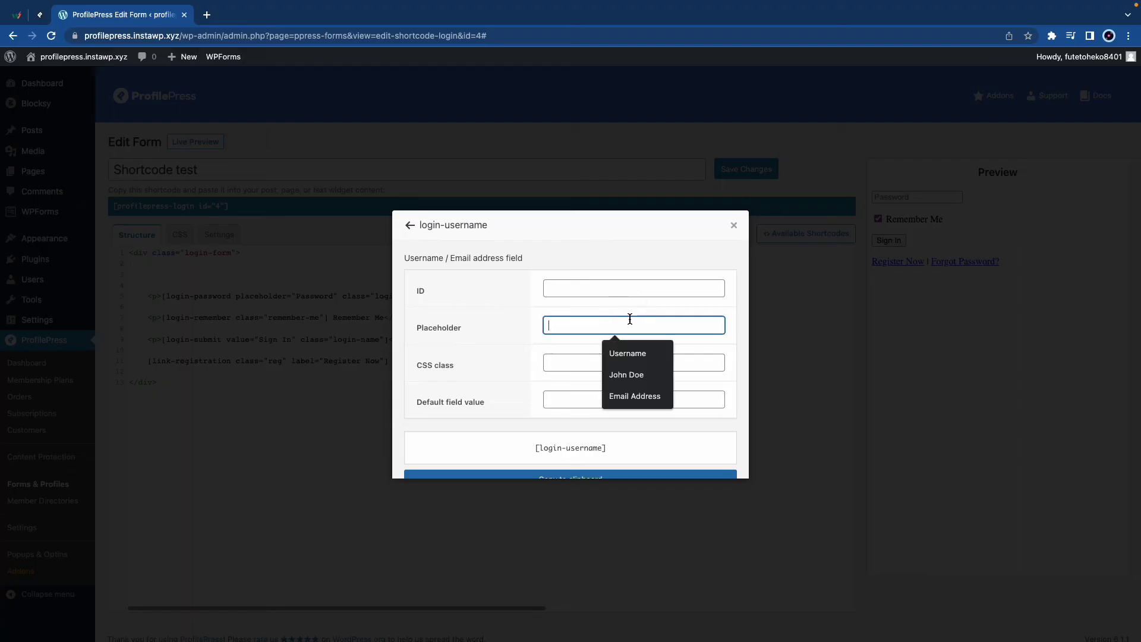
pyautogui.click(629, 352)
pyautogui.scroll(-1, 585, 328)
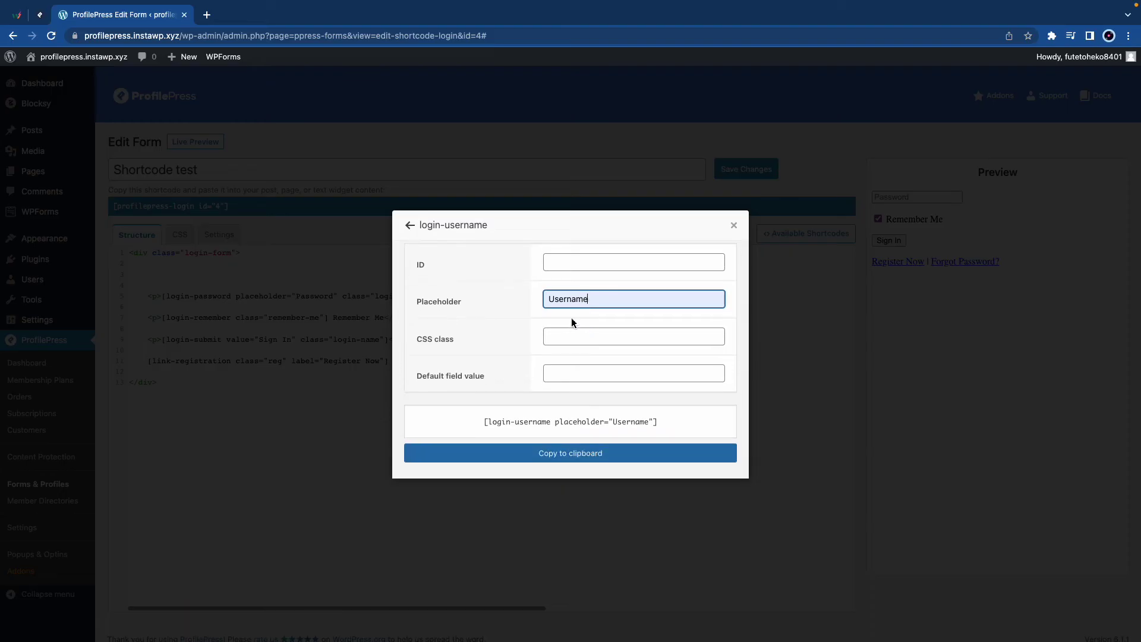
pyautogui.click(571, 337)
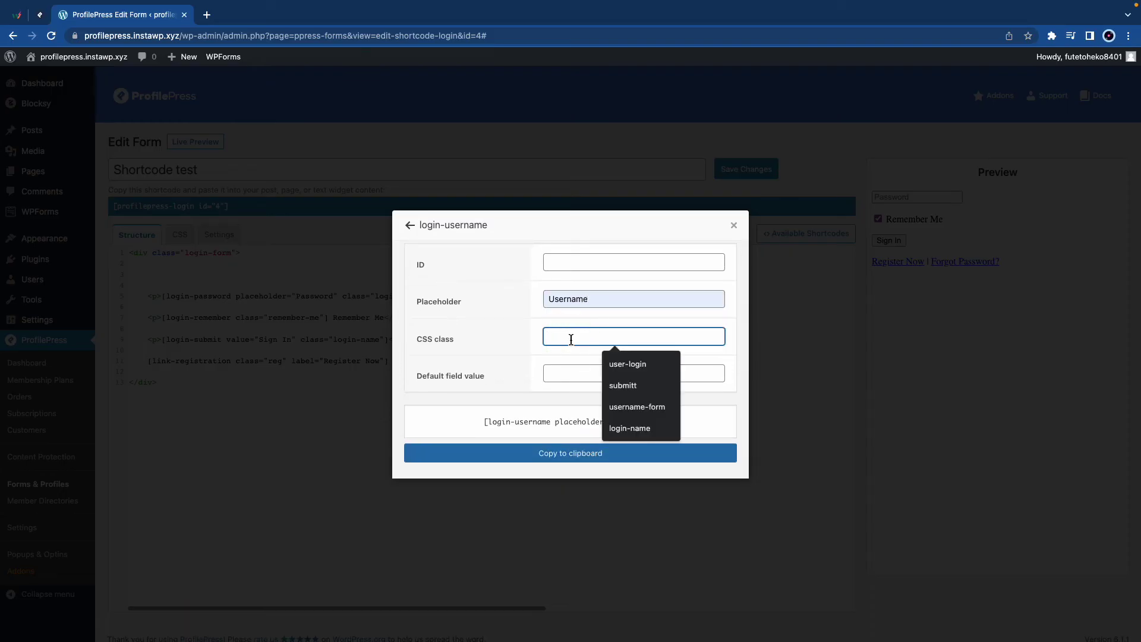
pyautogui.write('username-f')
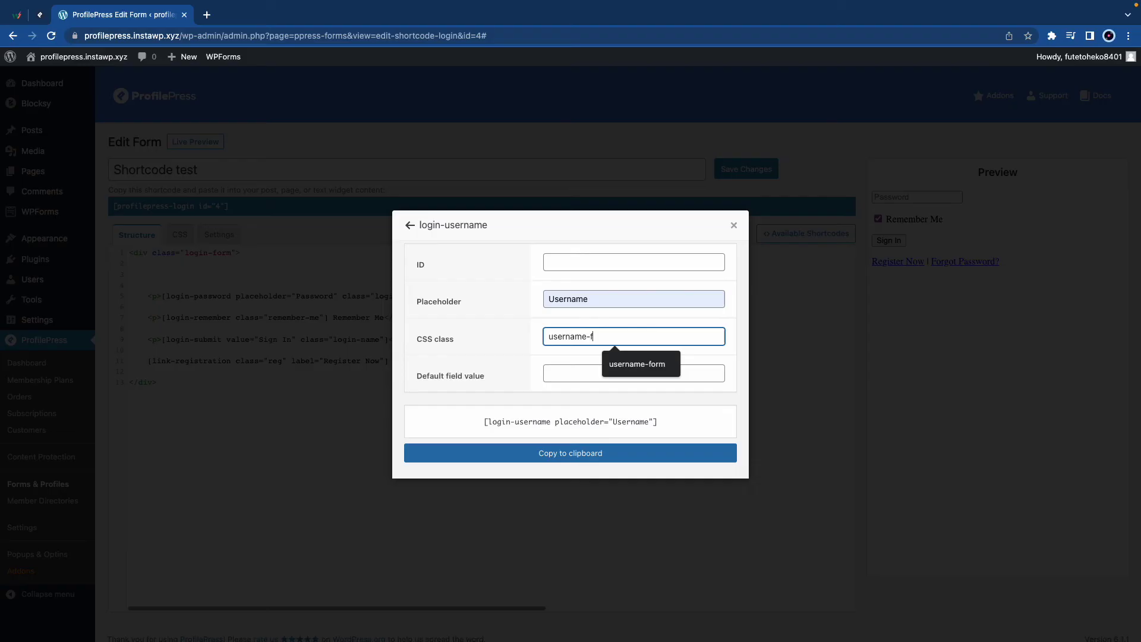
pyautogui.write('ield')
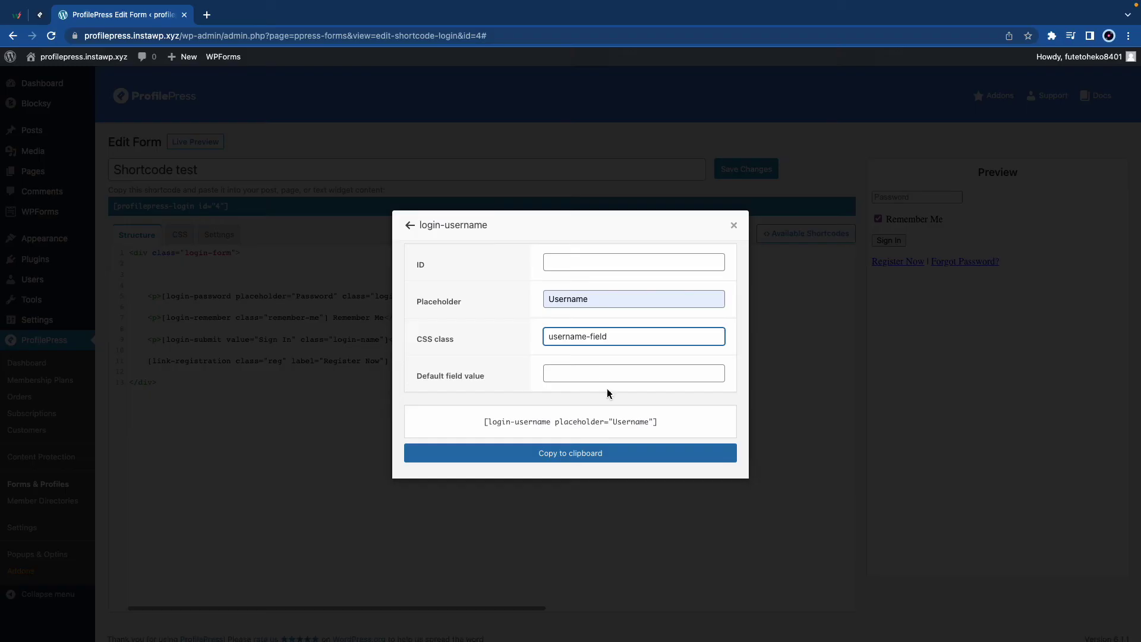
pyautogui.click(671, 422)
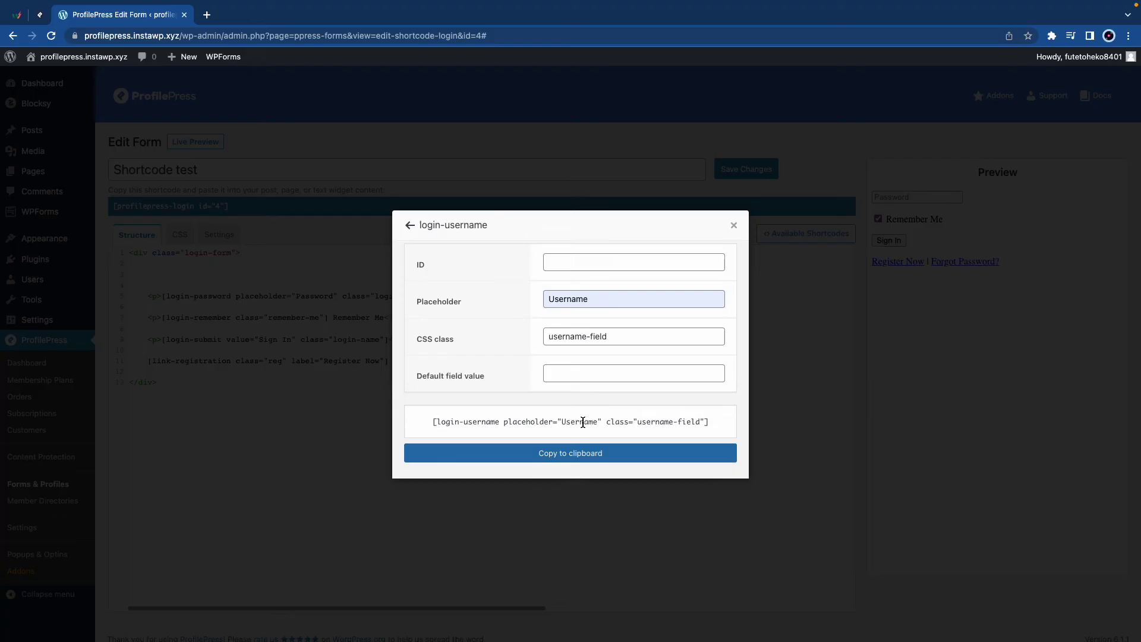
pyautogui.click(589, 453)
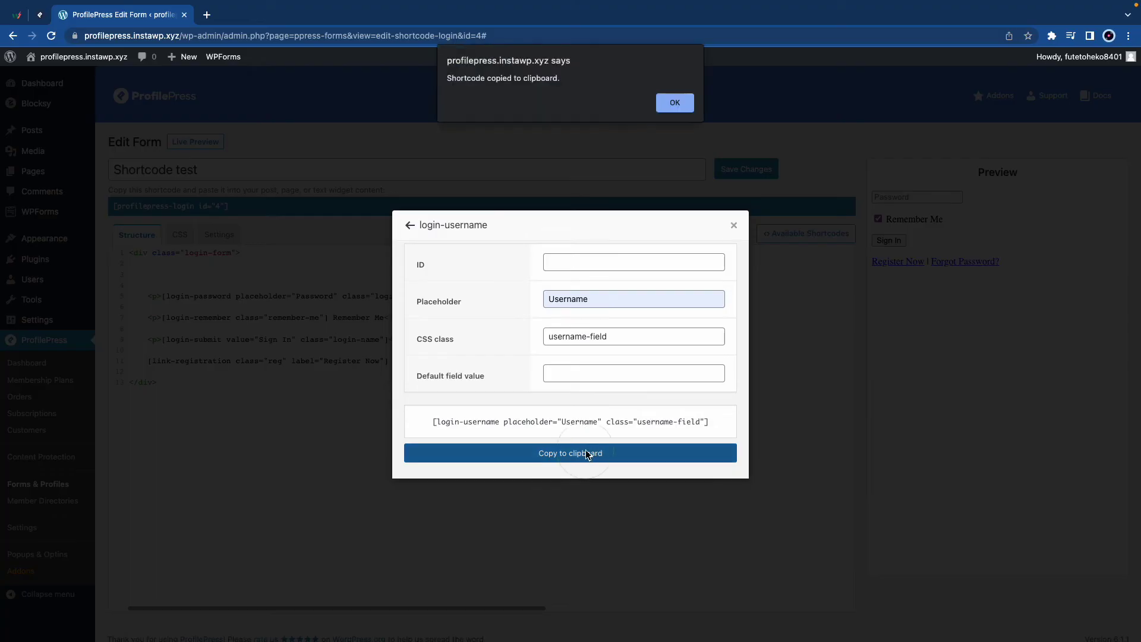
pyautogui.click(676, 104)
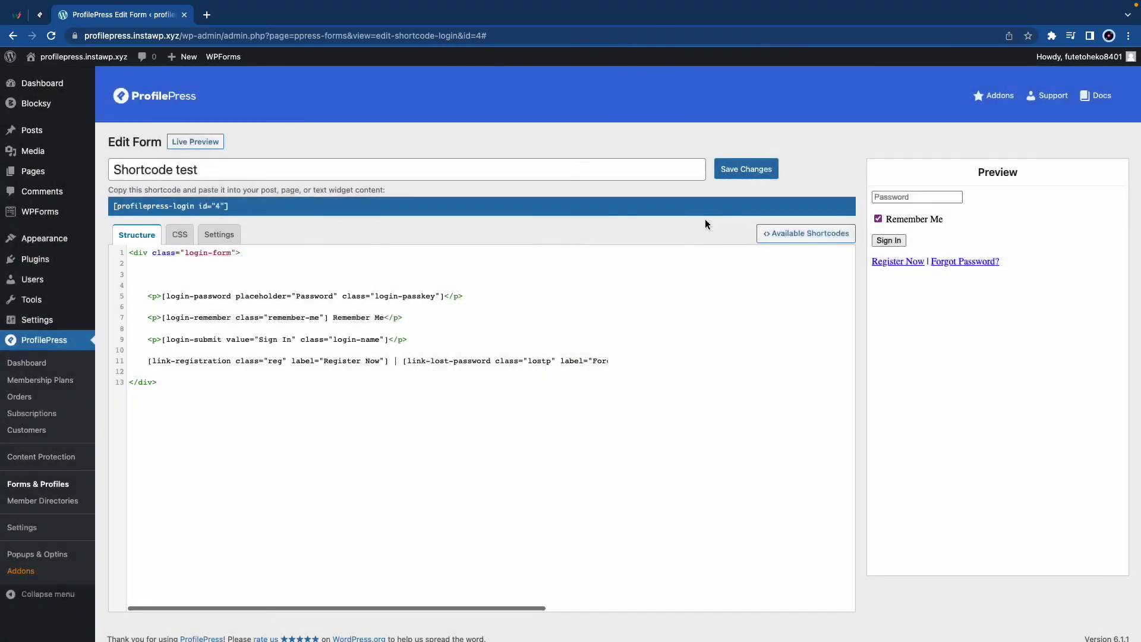
# - Paste the username shortcode onto the indented empty line 3
pyautogui.click(155, 273)
pyautogui.press('Tab')
pyautogui.press('super+v')
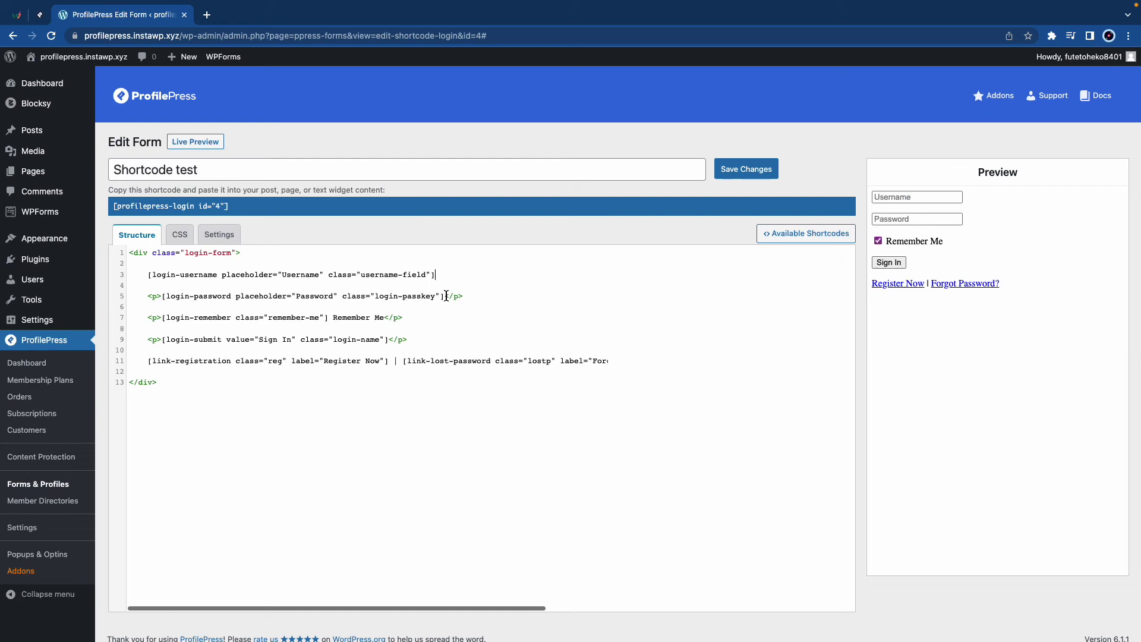
# - Wrap line 3 in the <p> and </p> tags copied from line 5, removing the extra space
pyautogui.moveTo(162, 300); pyautogui.dragTo(143, 297)
pyautogui.press('super+c')
pyautogui.click(139, 274)
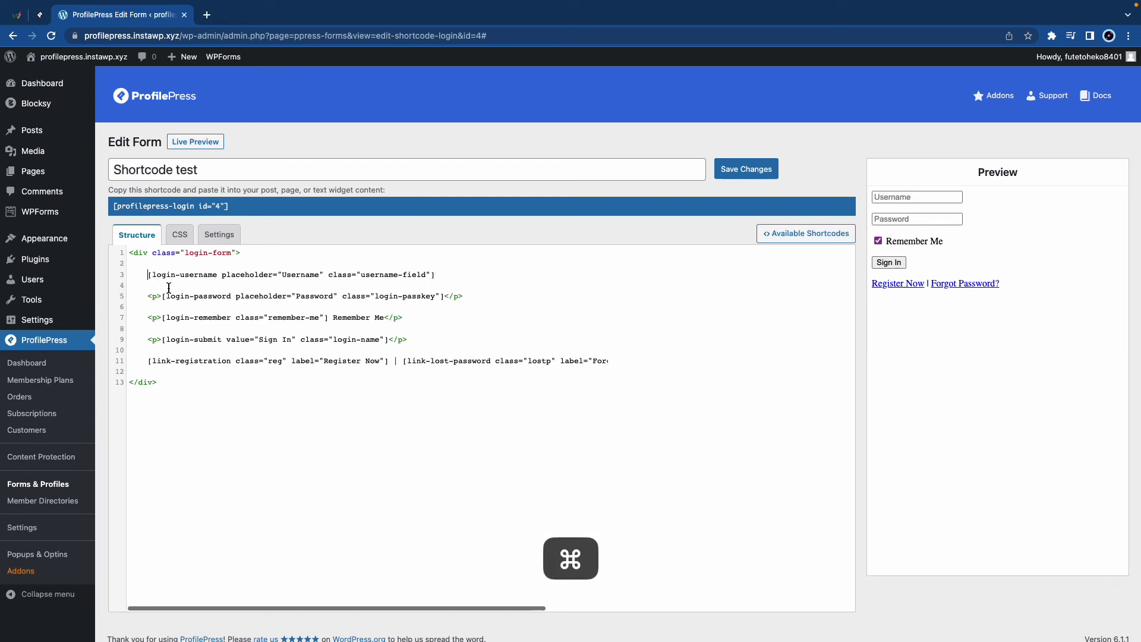
pyautogui.press('super+v')
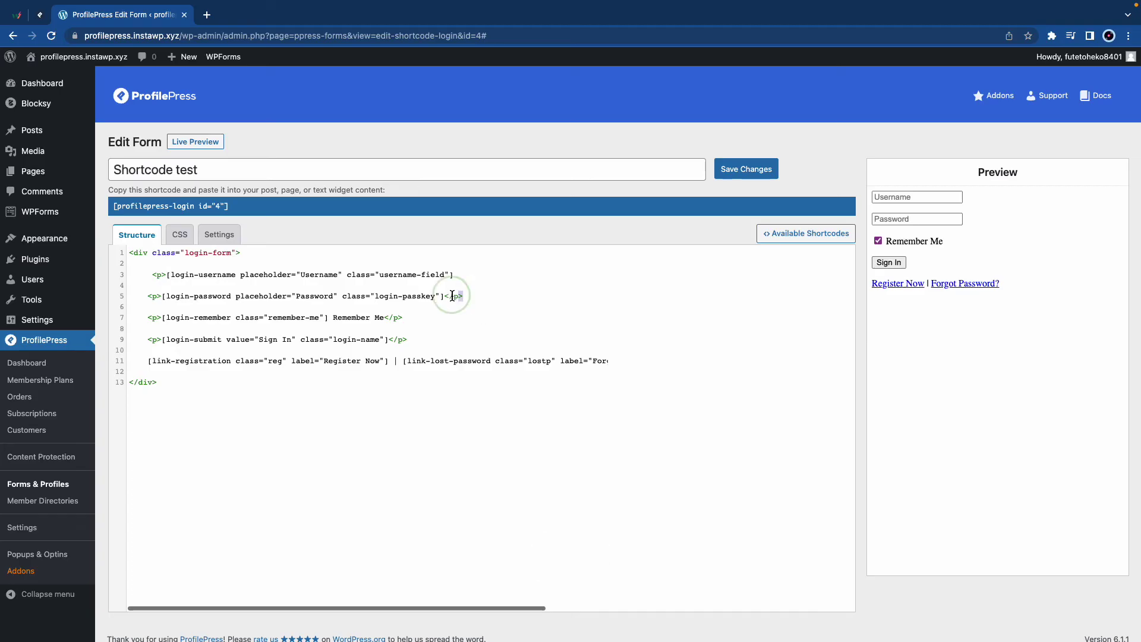
pyautogui.moveTo(463, 297); pyautogui.dragTo(441, 298)
pyautogui.press('super+c')
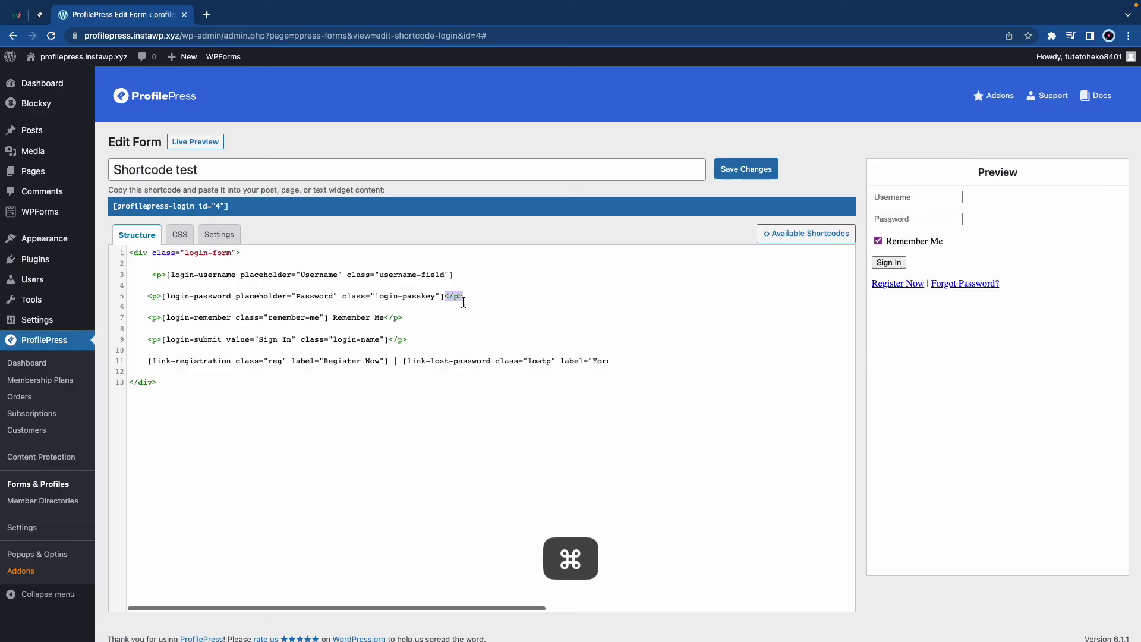
pyautogui.click(454, 275)
pyautogui.press('super+v')
pyautogui.click(154, 274)
pyautogui.press('BackSpace')
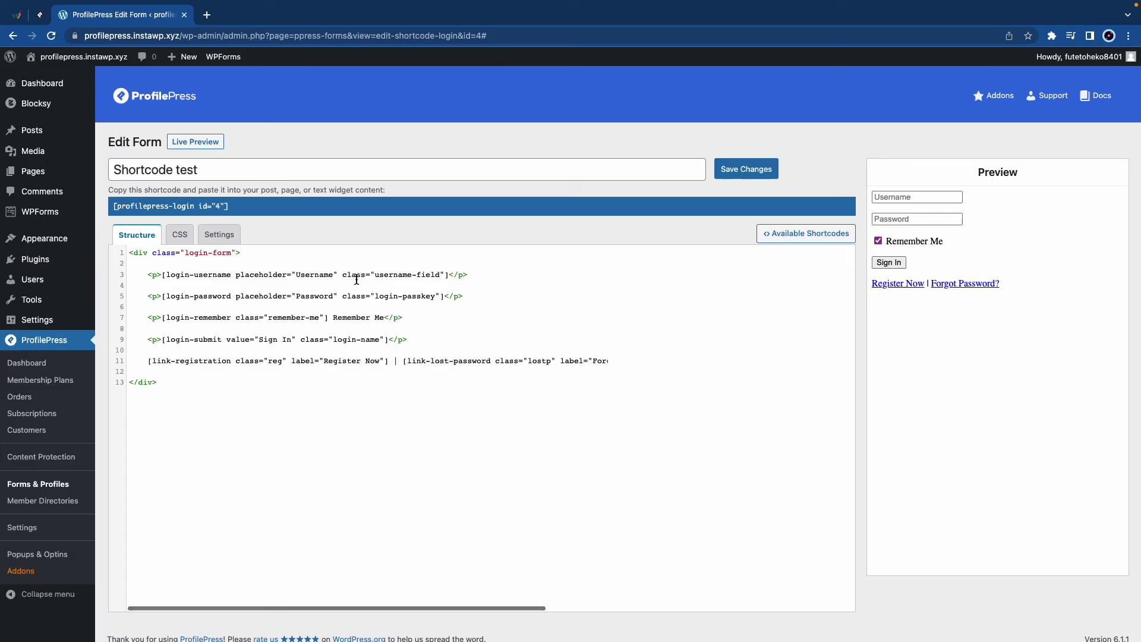
# - Add a new .username-field { } rule at the end of the form's CSS
pyautogui.click(180, 236)
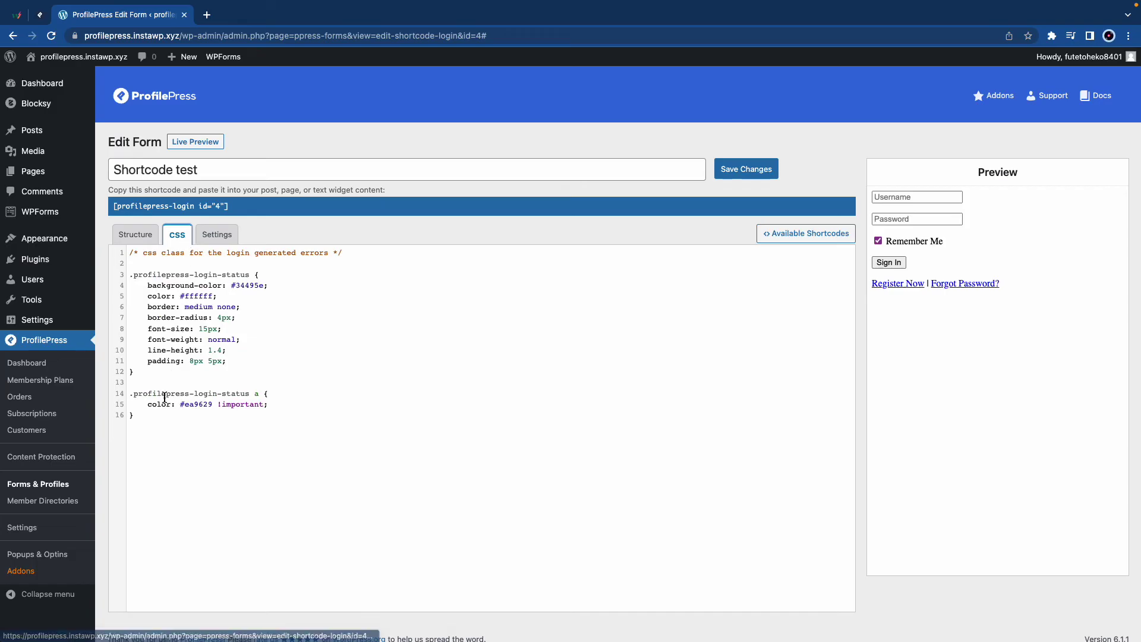
pyautogui.click(159, 417)
pyautogui.press('Return')
pyautogui.press('Return')
pyautogui.write('.username')
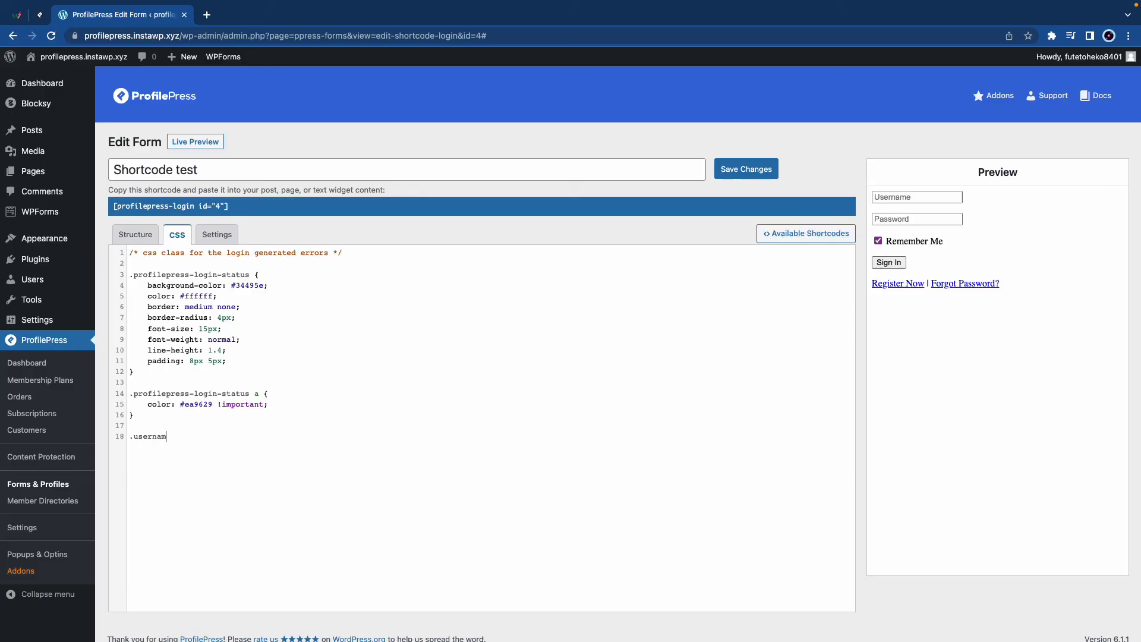
pyautogui.write('-field')
pyautogui.press('Return')
pyautogui.press('Return')
pyautogui.write('}')
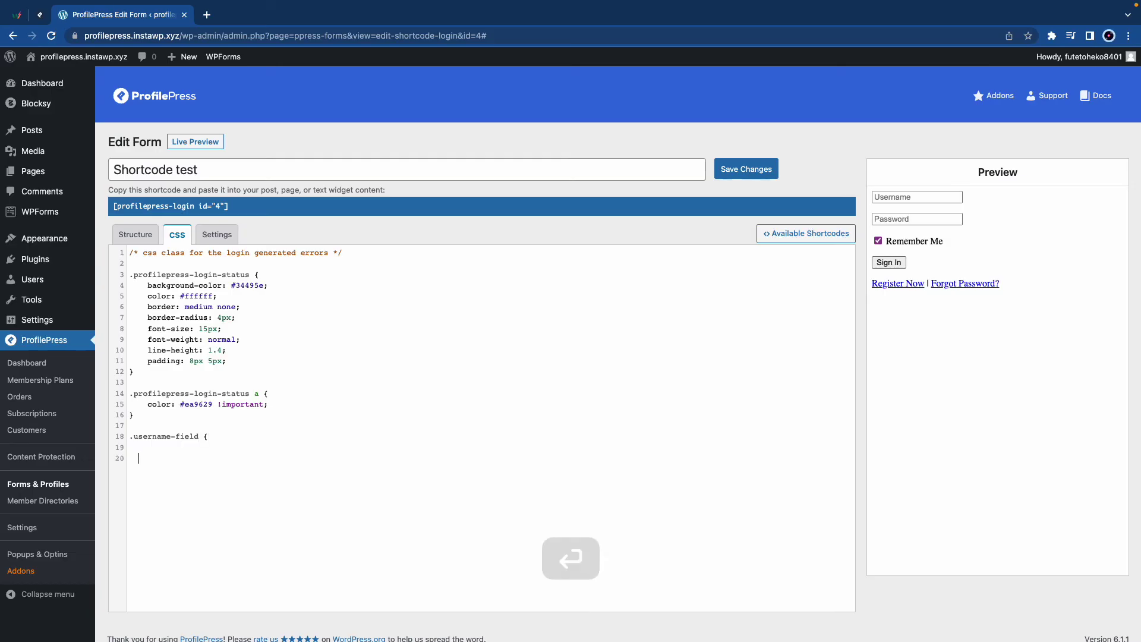
# - Try padding 20px 50px and background-color #1d1d1d in the rule, then delete both
pyautogui.press('Up')
pyautogui.press('Tab')
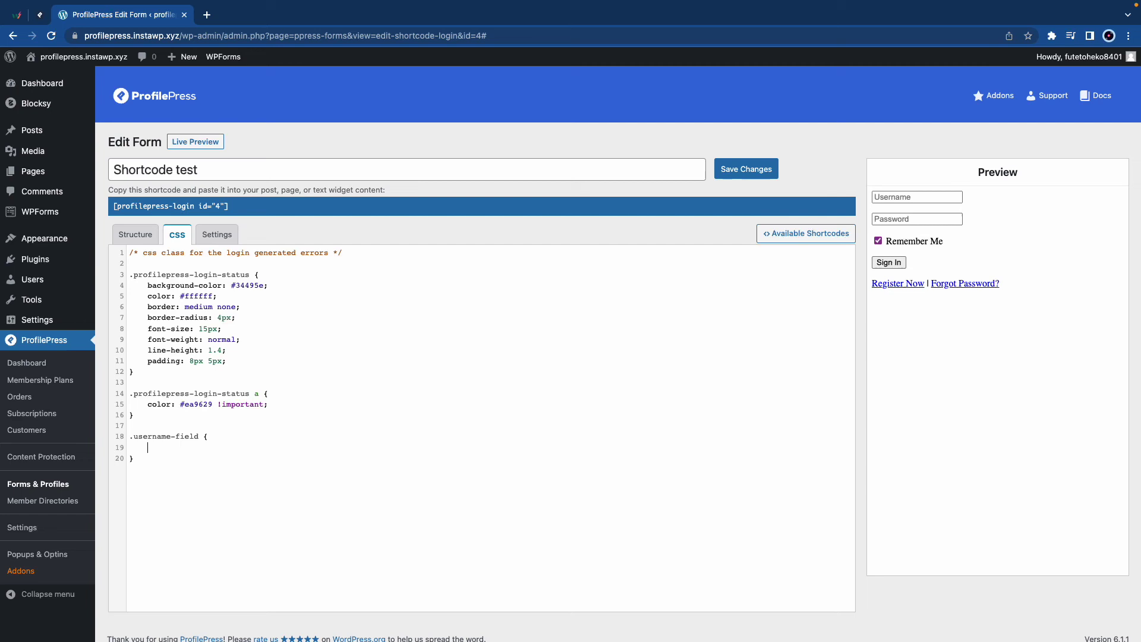
pyautogui.write('padding: 20')
pyautogui.write('px 50px;')
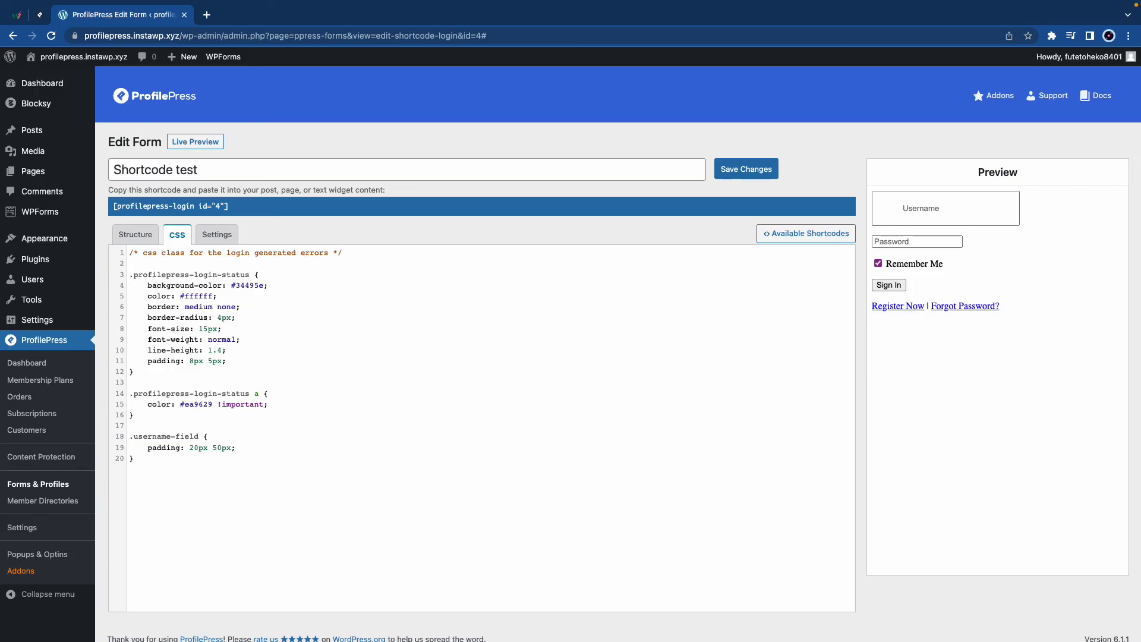
pyautogui.press('Return')
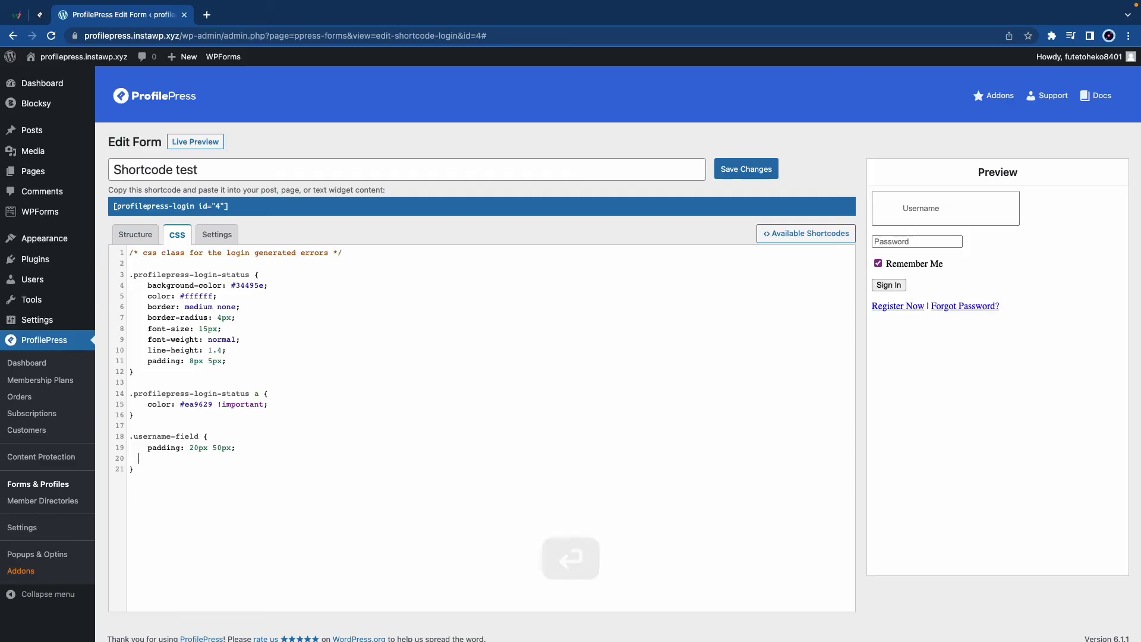
pyautogui.press('Tab')
pyautogui.write('background-color: #')
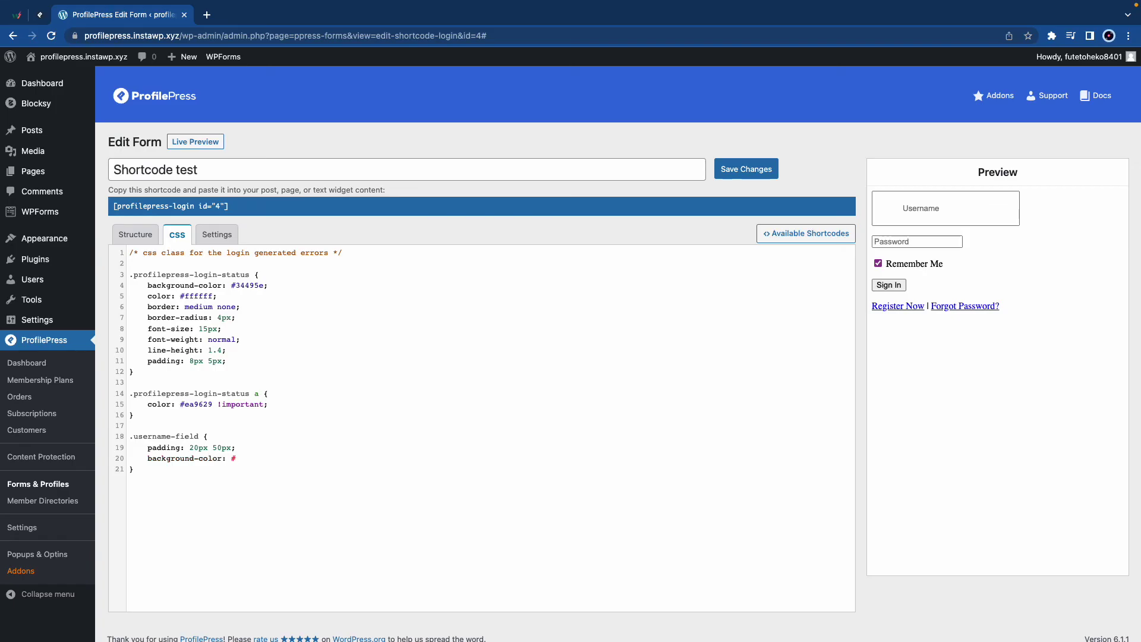
pyautogui.write('1d1d1d;')
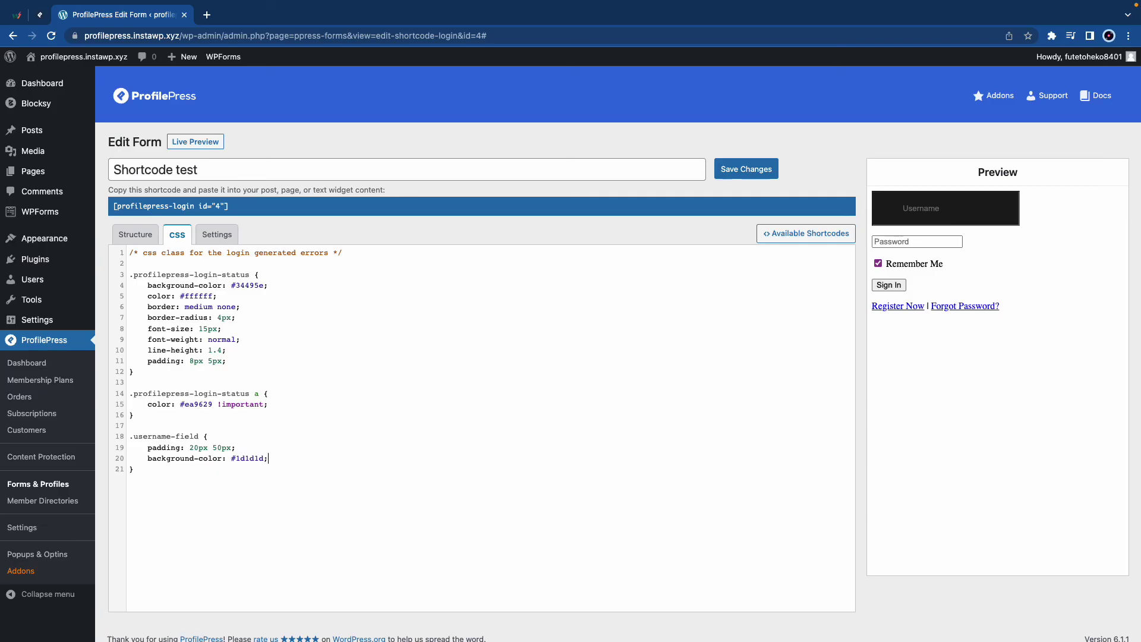
pyautogui.press('BackSpace')
pyautogui.press('BackSpace')
pyautogui.press('BackSpace')
pyautogui.write('backs')
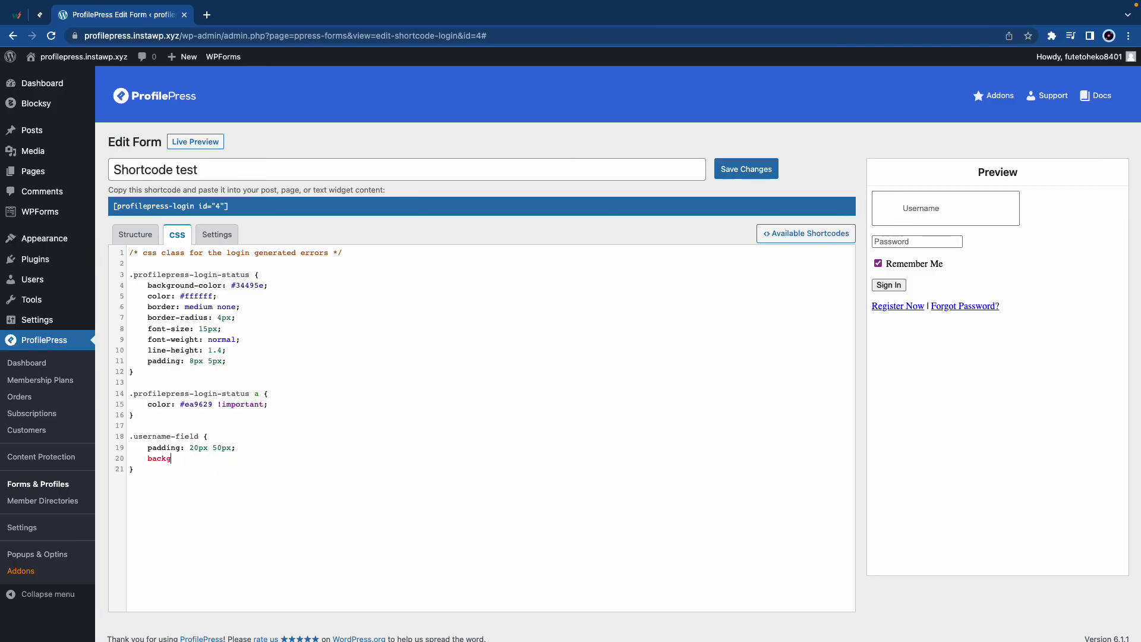
pyautogui.press('BackSpace')
pyautogui.press('BackSpace')
pyautogui.press('BackSpace')
pyautogui.moveTo(238, 449); pyautogui.dragTo(131, 448)
pyautogui.press('BackSpace')
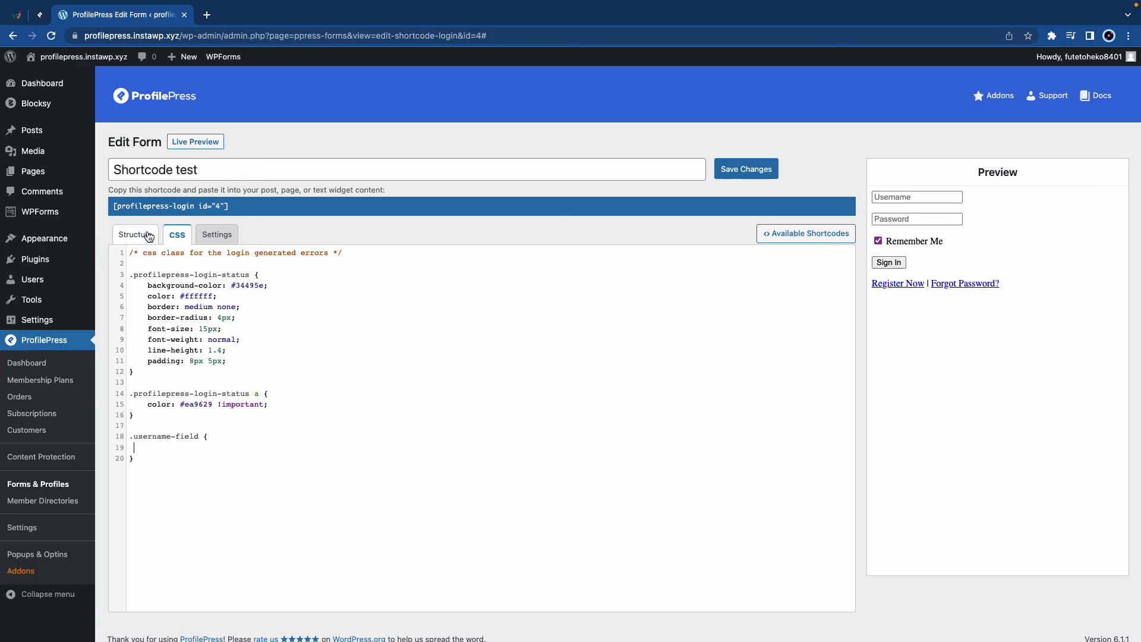
# - Check the structure, then rename the CSS selector from .username-field to .login-form
pyautogui.click(136, 235)
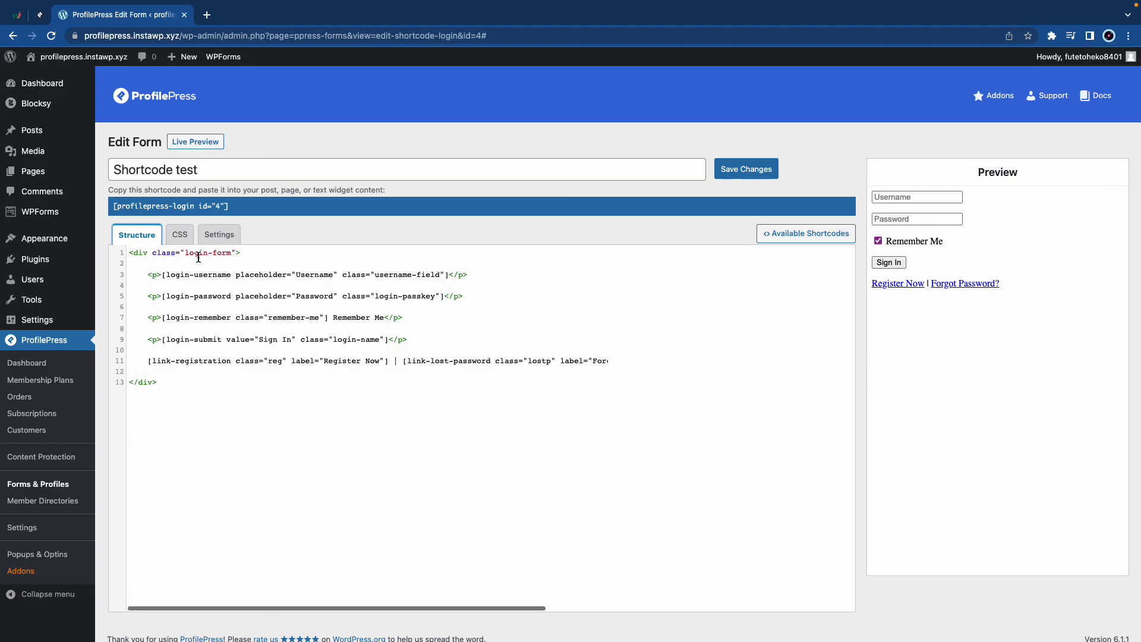
pyautogui.click(178, 236)
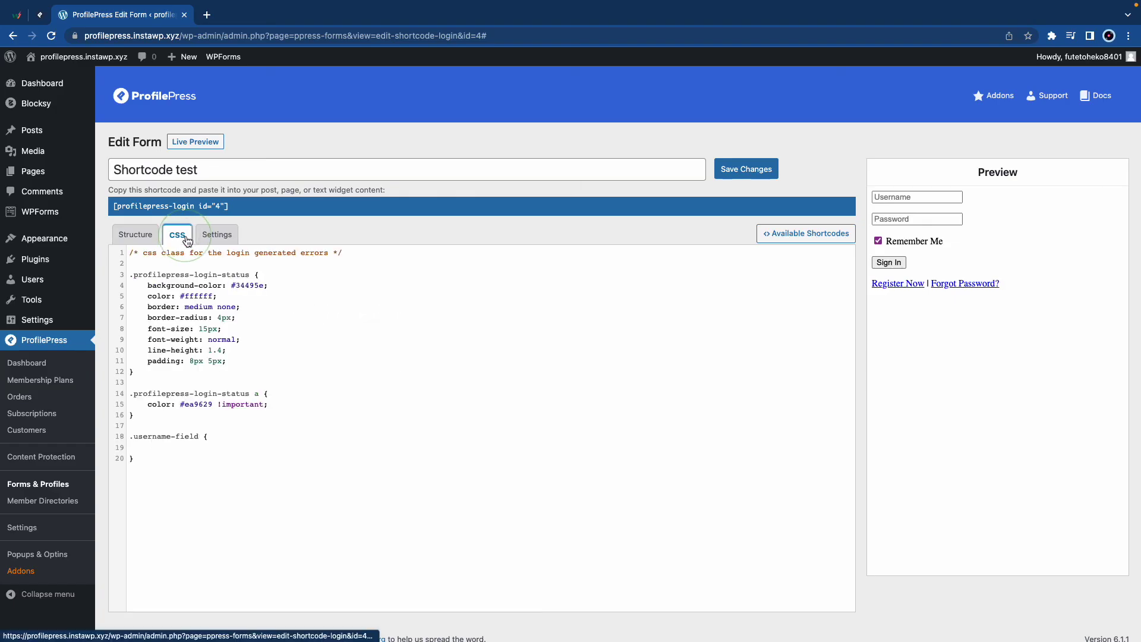
pyautogui.moveTo(199, 436); pyautogui.dragTo(136, 434)
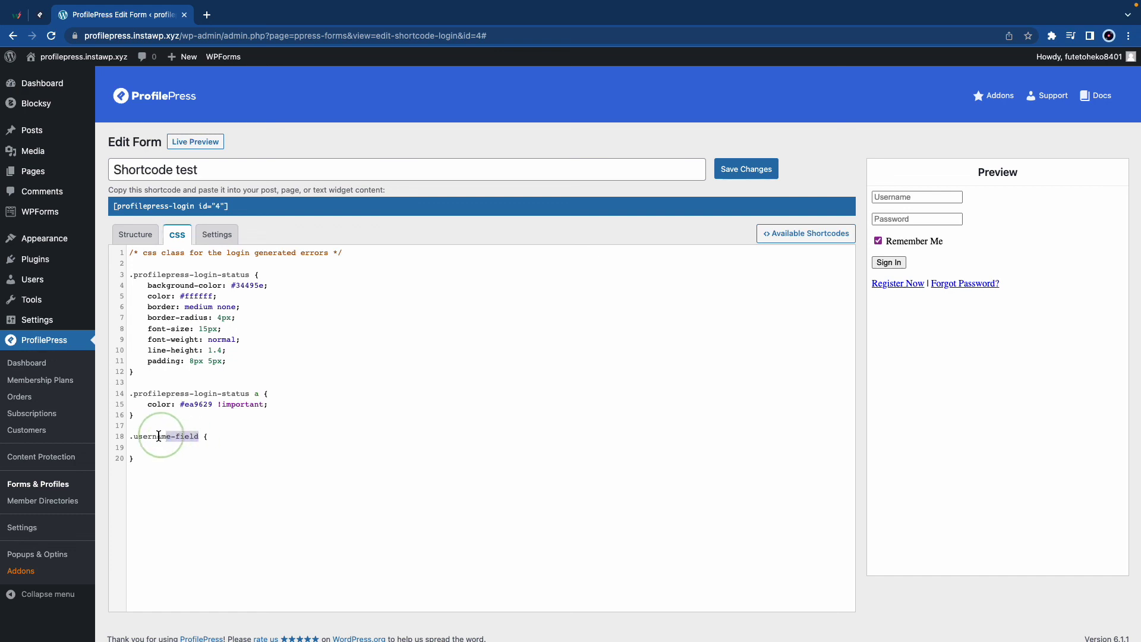
pyautogui.press('BackSpace')
pyautogui.write('login')
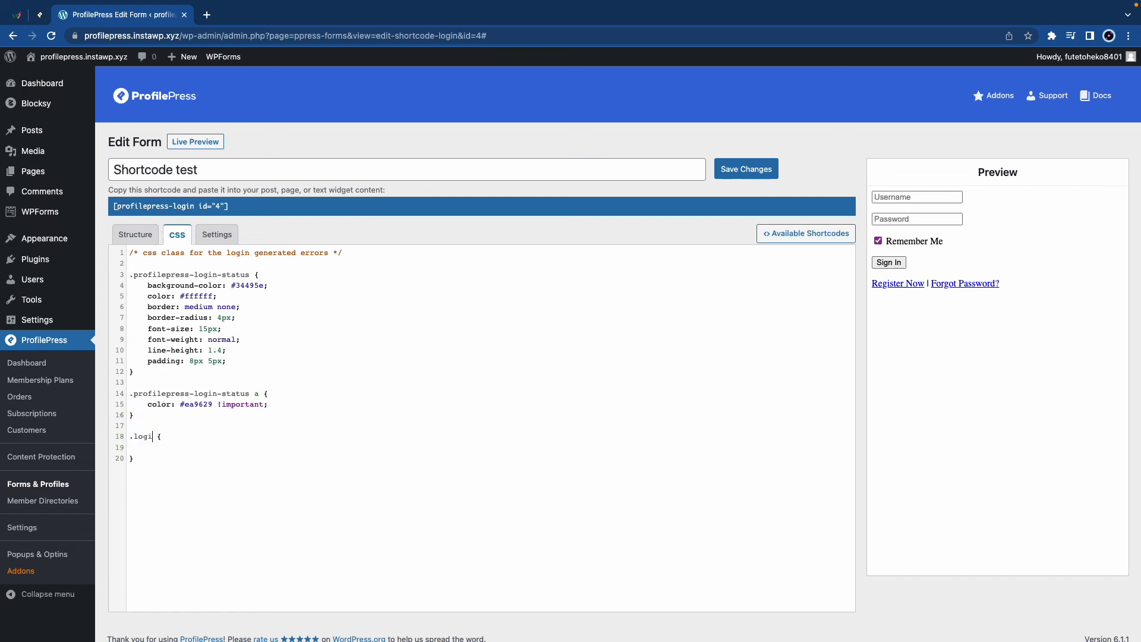
pyautogui.write('-form')
# - Add border: 1px solid #1d1d1d and padding: 50px to the .login-form rule
pyautogui.click(157, 452)
pyautogui.write('bor')
pyautogui.write('der: 1')
pyautogui.write('px solid')
pyautogui.write(' #1d1d1d;')
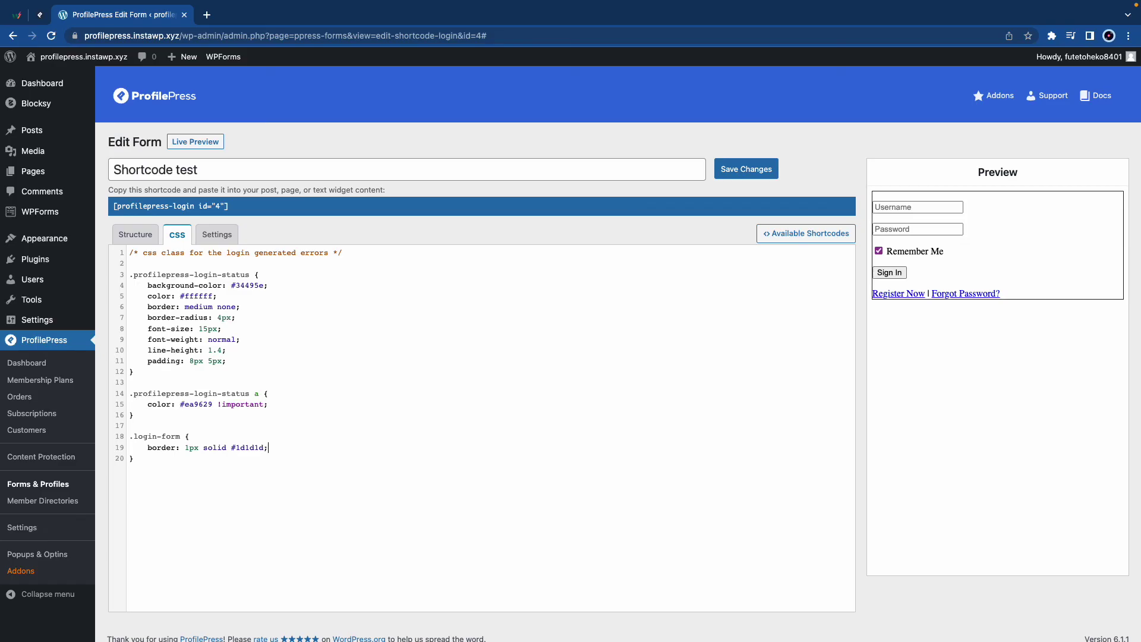
pyautogui.press('Return')
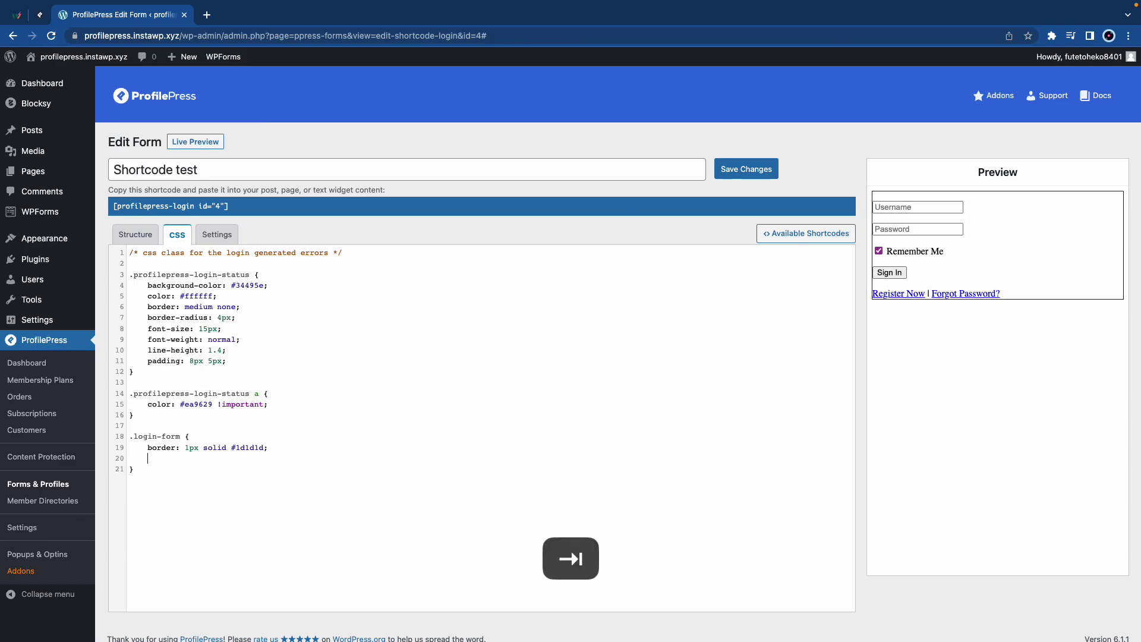
pyautogui.write('padding: 50')
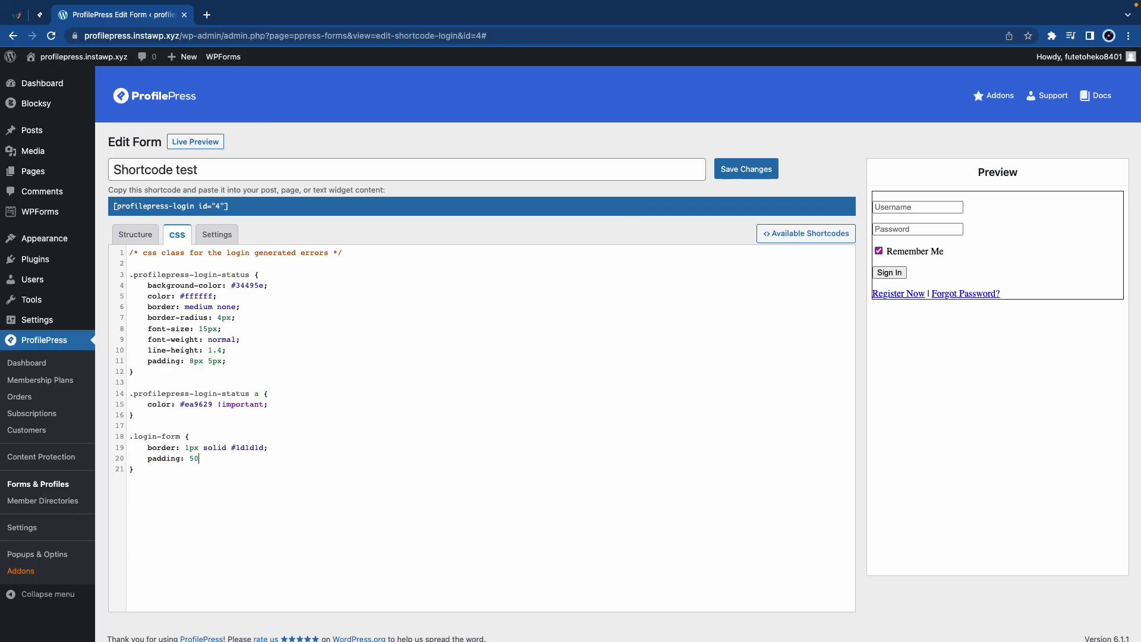
pyautogui.write('px;')
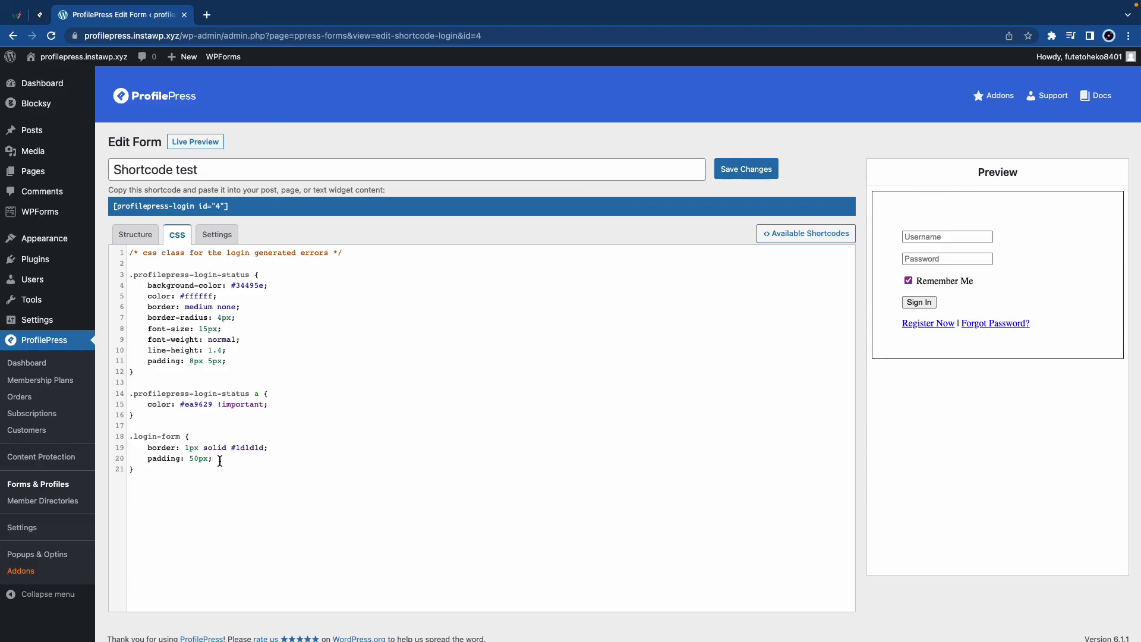
# - Open the live preview, then add width: 400px; to the .login-form rule
pyautogui.click(210, 144)
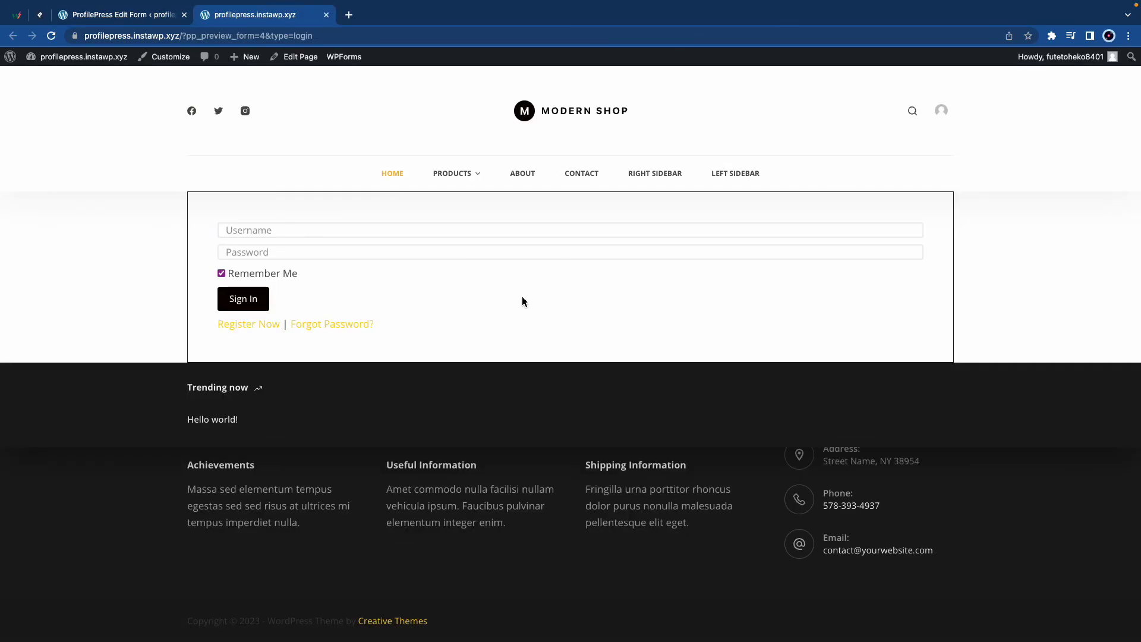
pyautogui.click(135, 17)
pyautogui.click(224, 457)
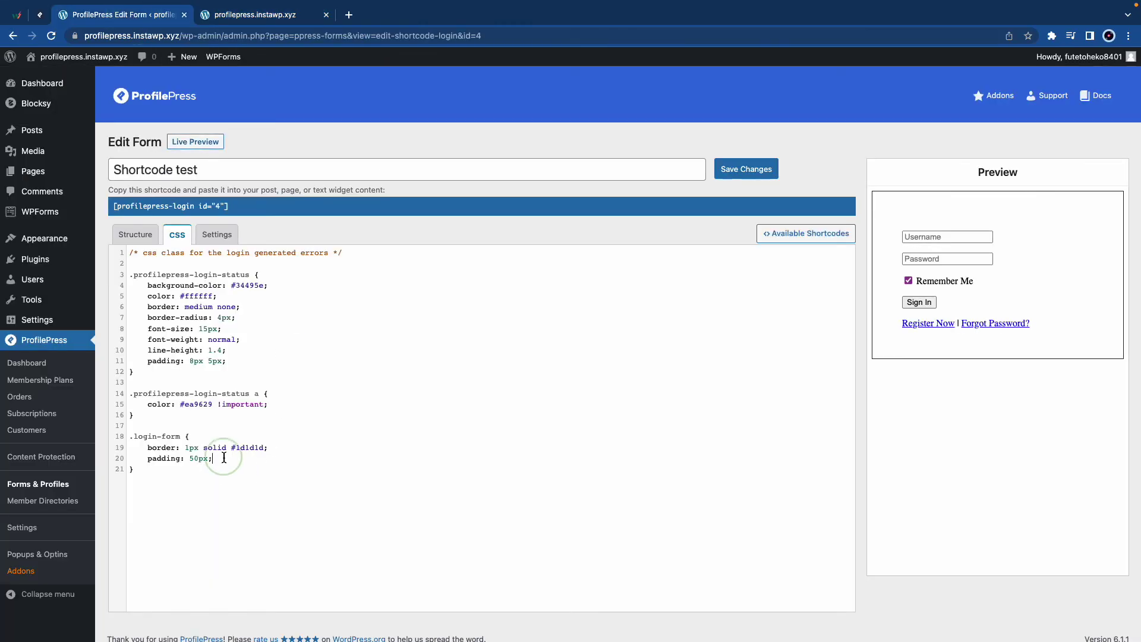
pyautogui.press('Return')
pyautogui.press('Tab')
pyautogui.write('width:')
pyautogui.write(' 4')
pyautogui.write('00px;')
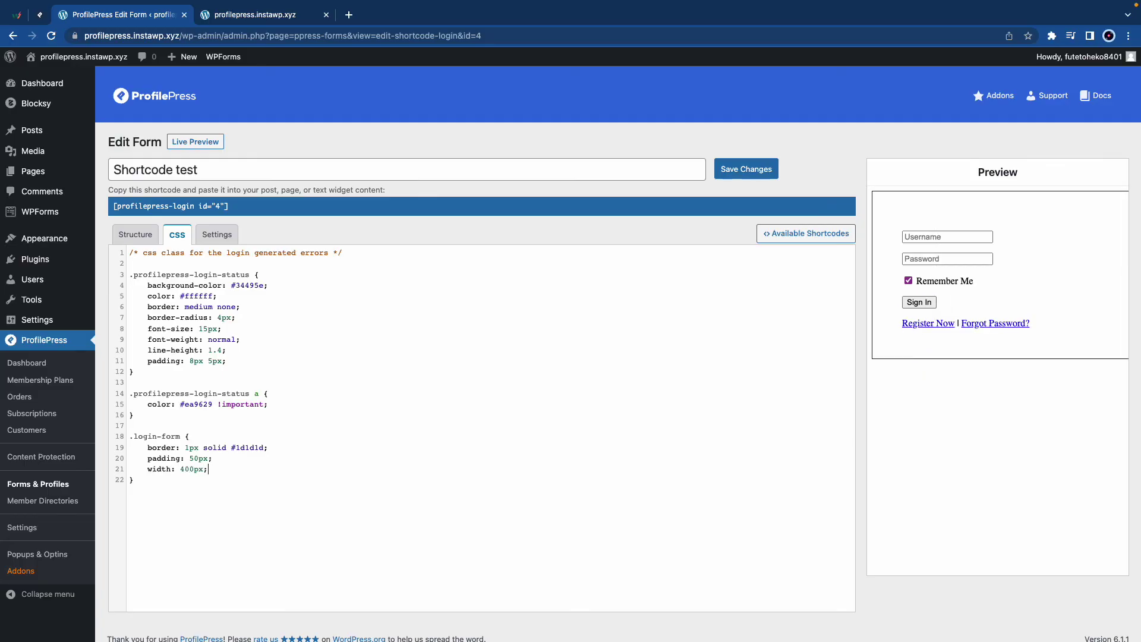
# - Save the form, reload the live preview, and return to the CSS rules
pyautogui.click(747, 169)
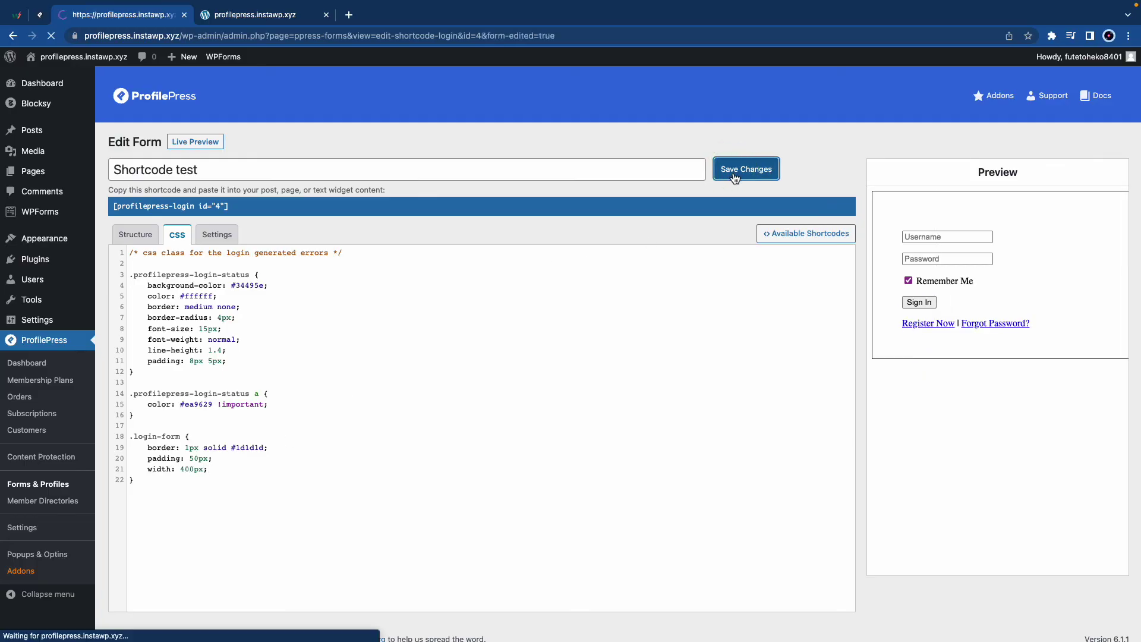
pyautogui.click(261, 15)
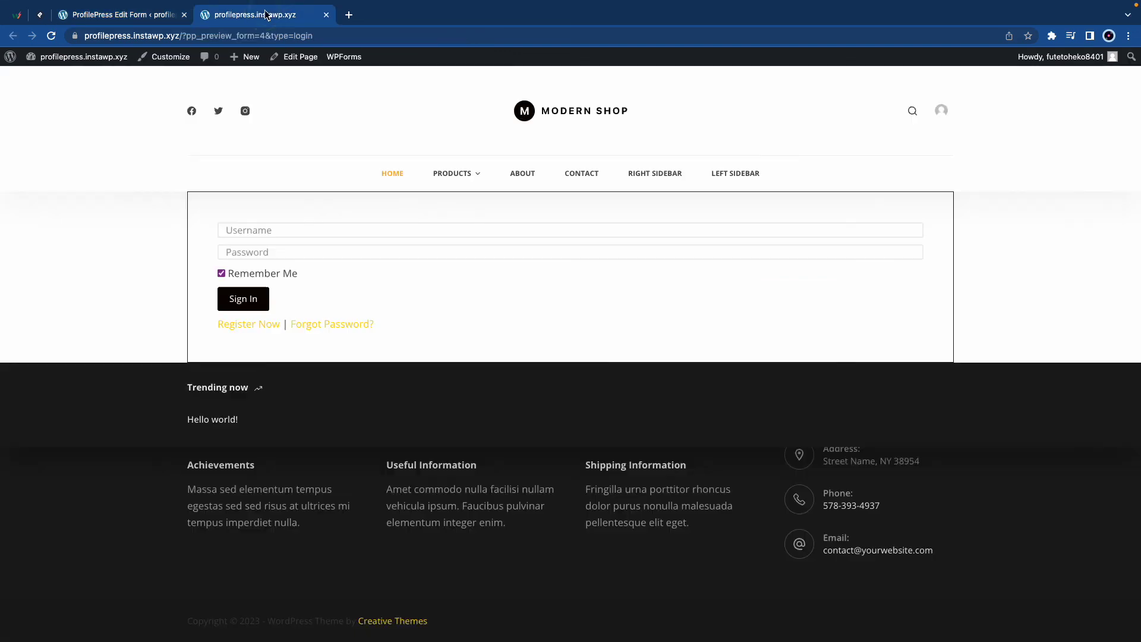
pyautogui.hotkey('ctrl', 'r')
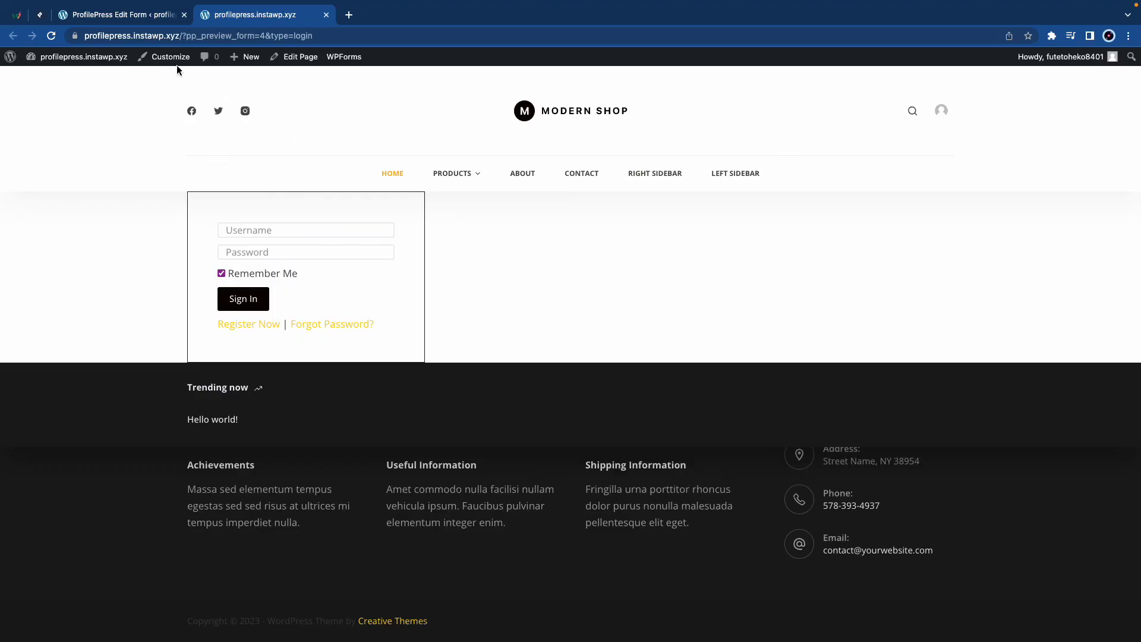
pyautogui.click(136, 13)
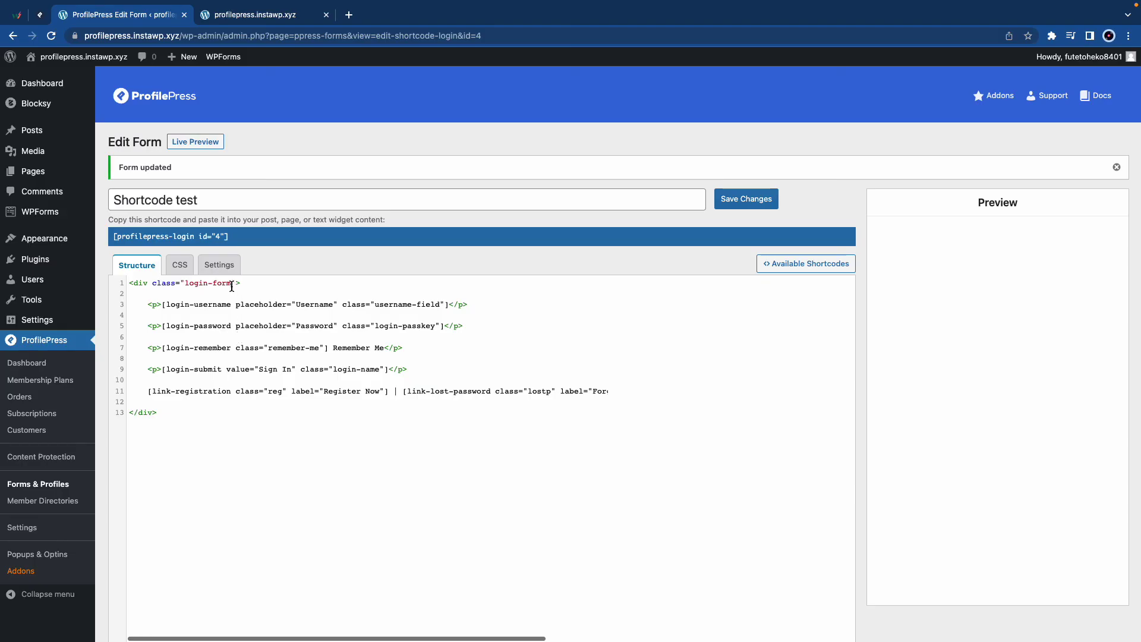
pyautogui.click(179, 264)
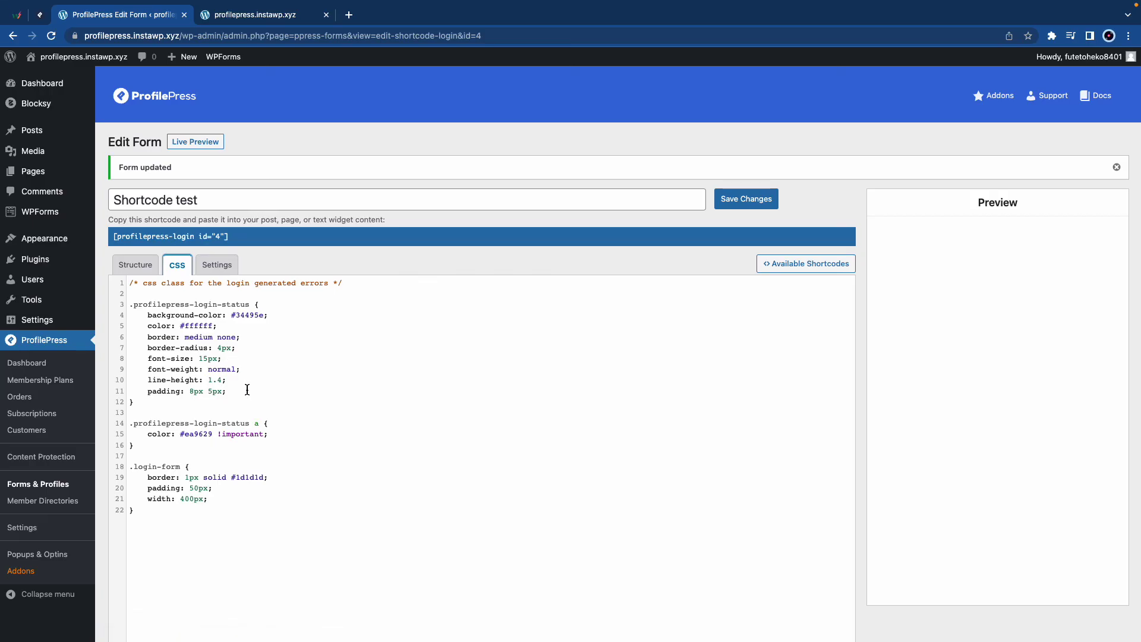